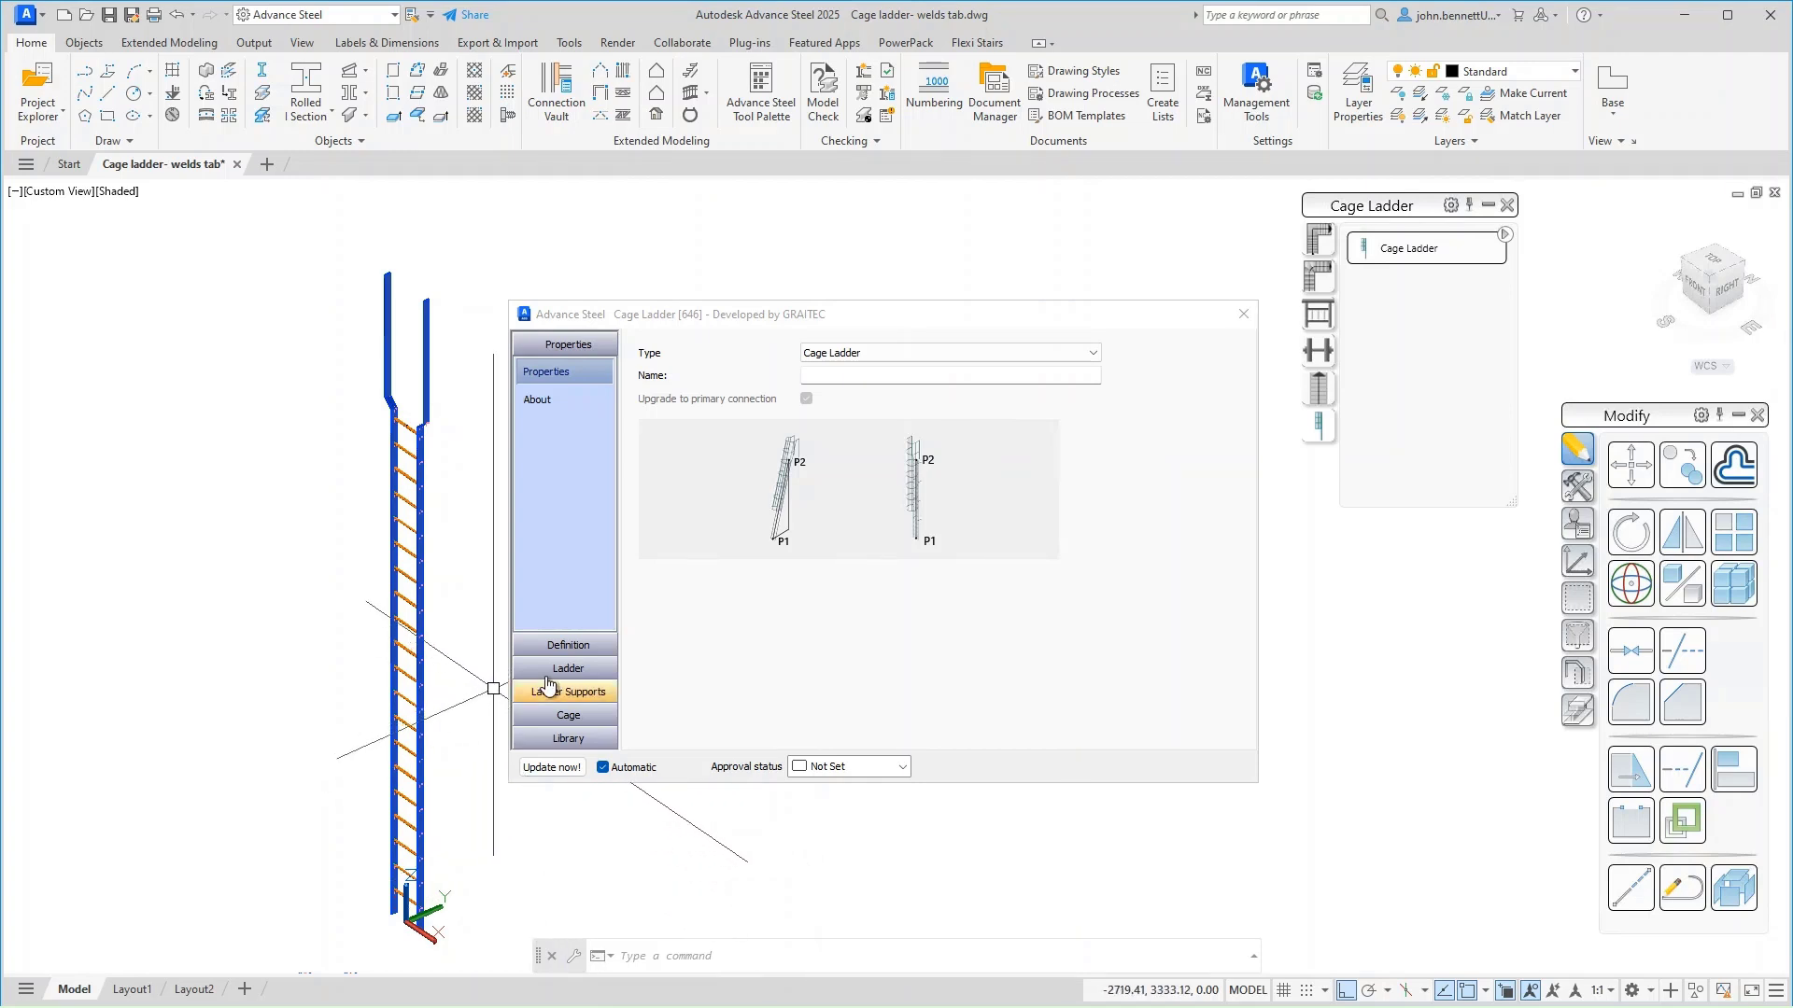
Examine the weld settings for the ladder's splayed exit and the matching weld locations on the stiles.
left_click(565, 669)
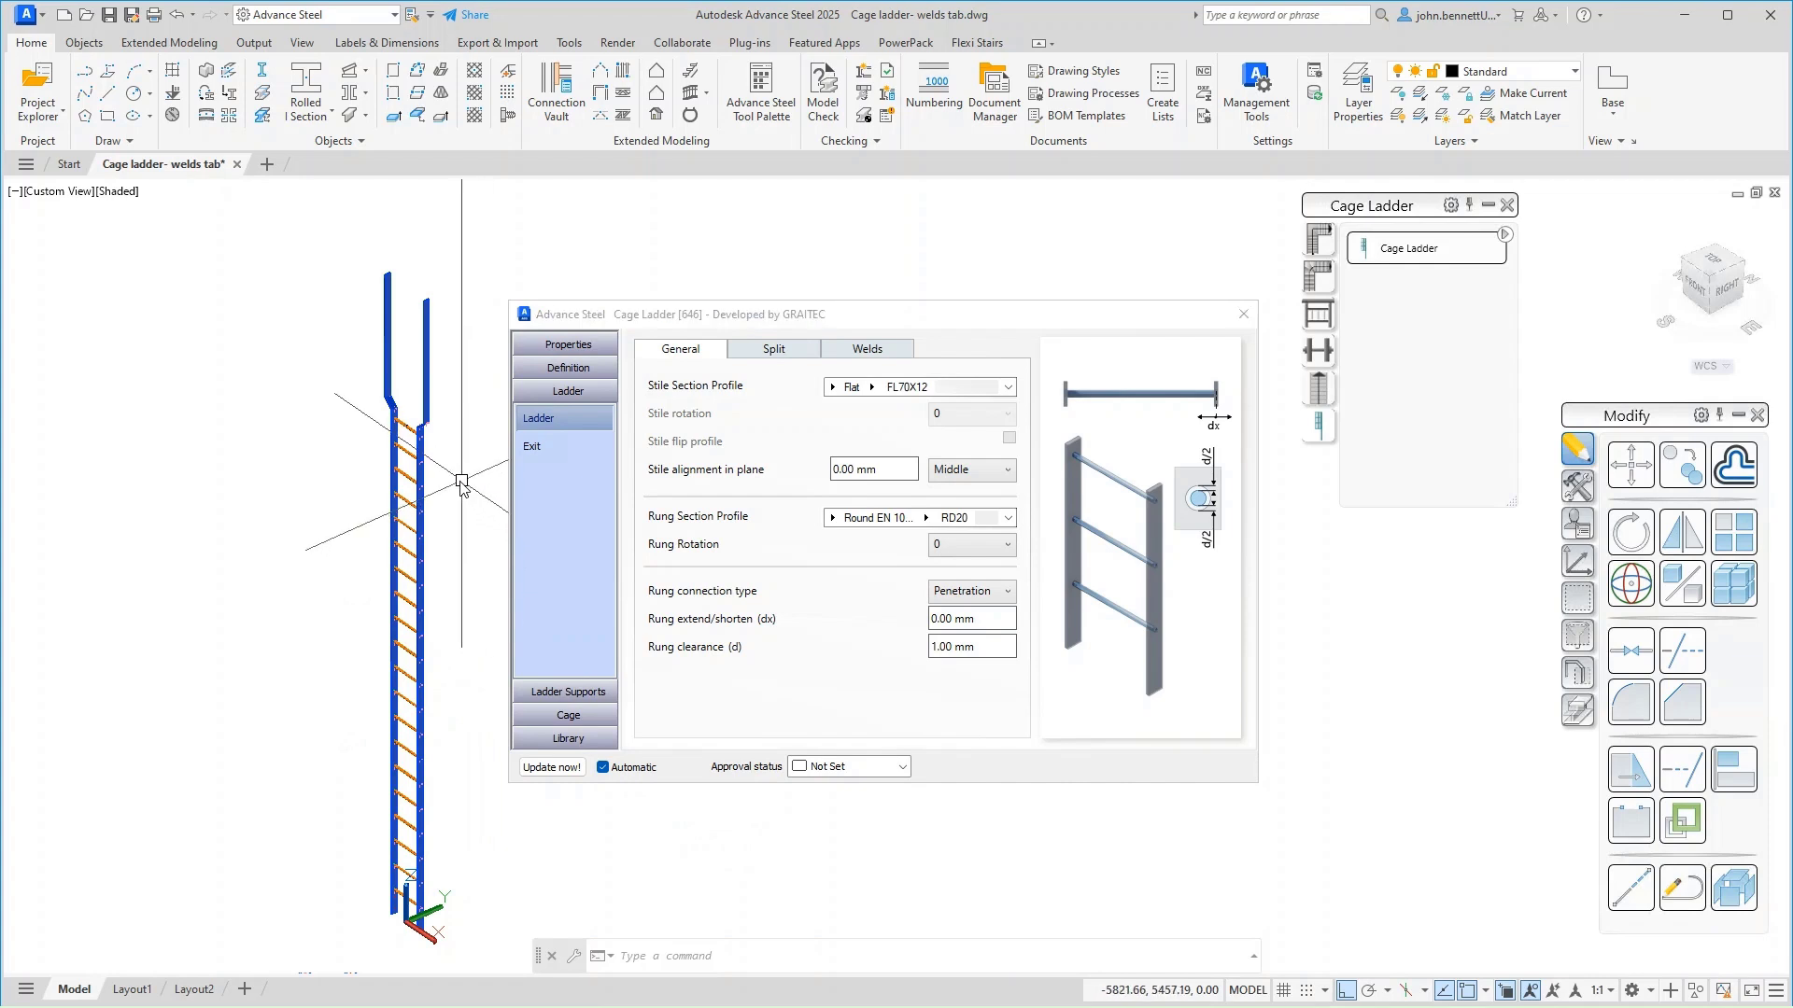
scroll(460, 482, "up", 2)
middle_click_drag(458, 482, 476, 643)
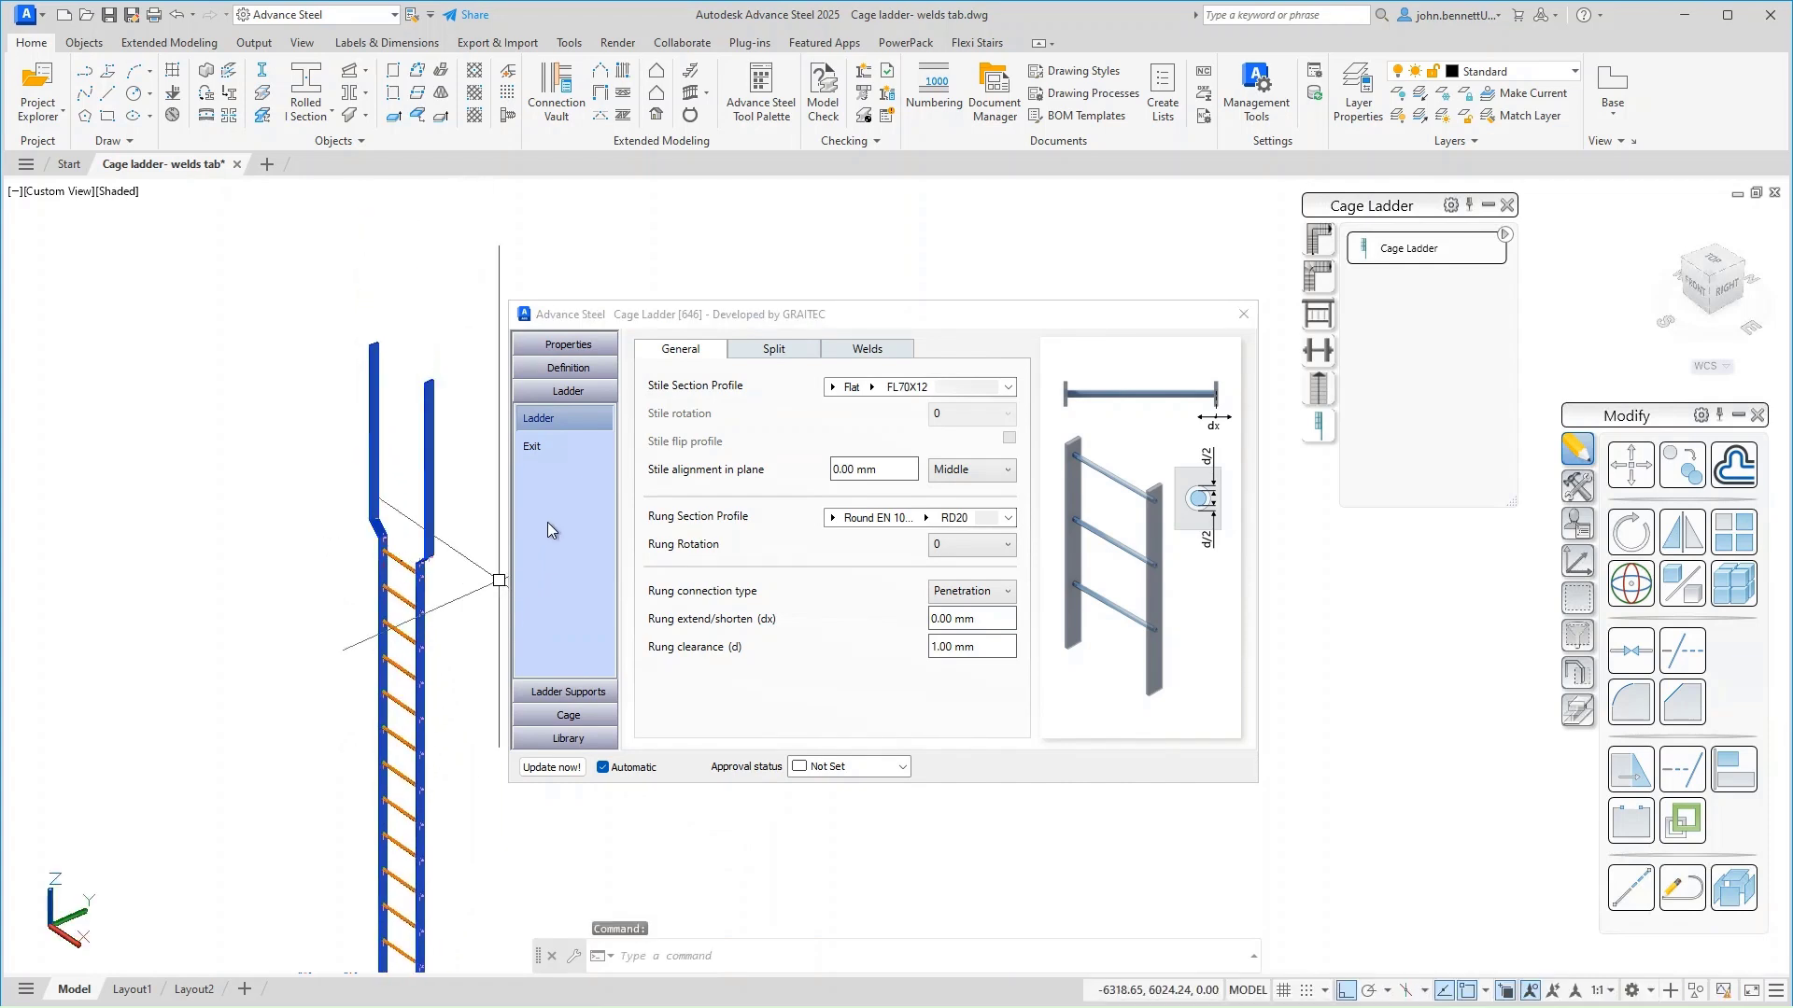
left_click(534, 445)
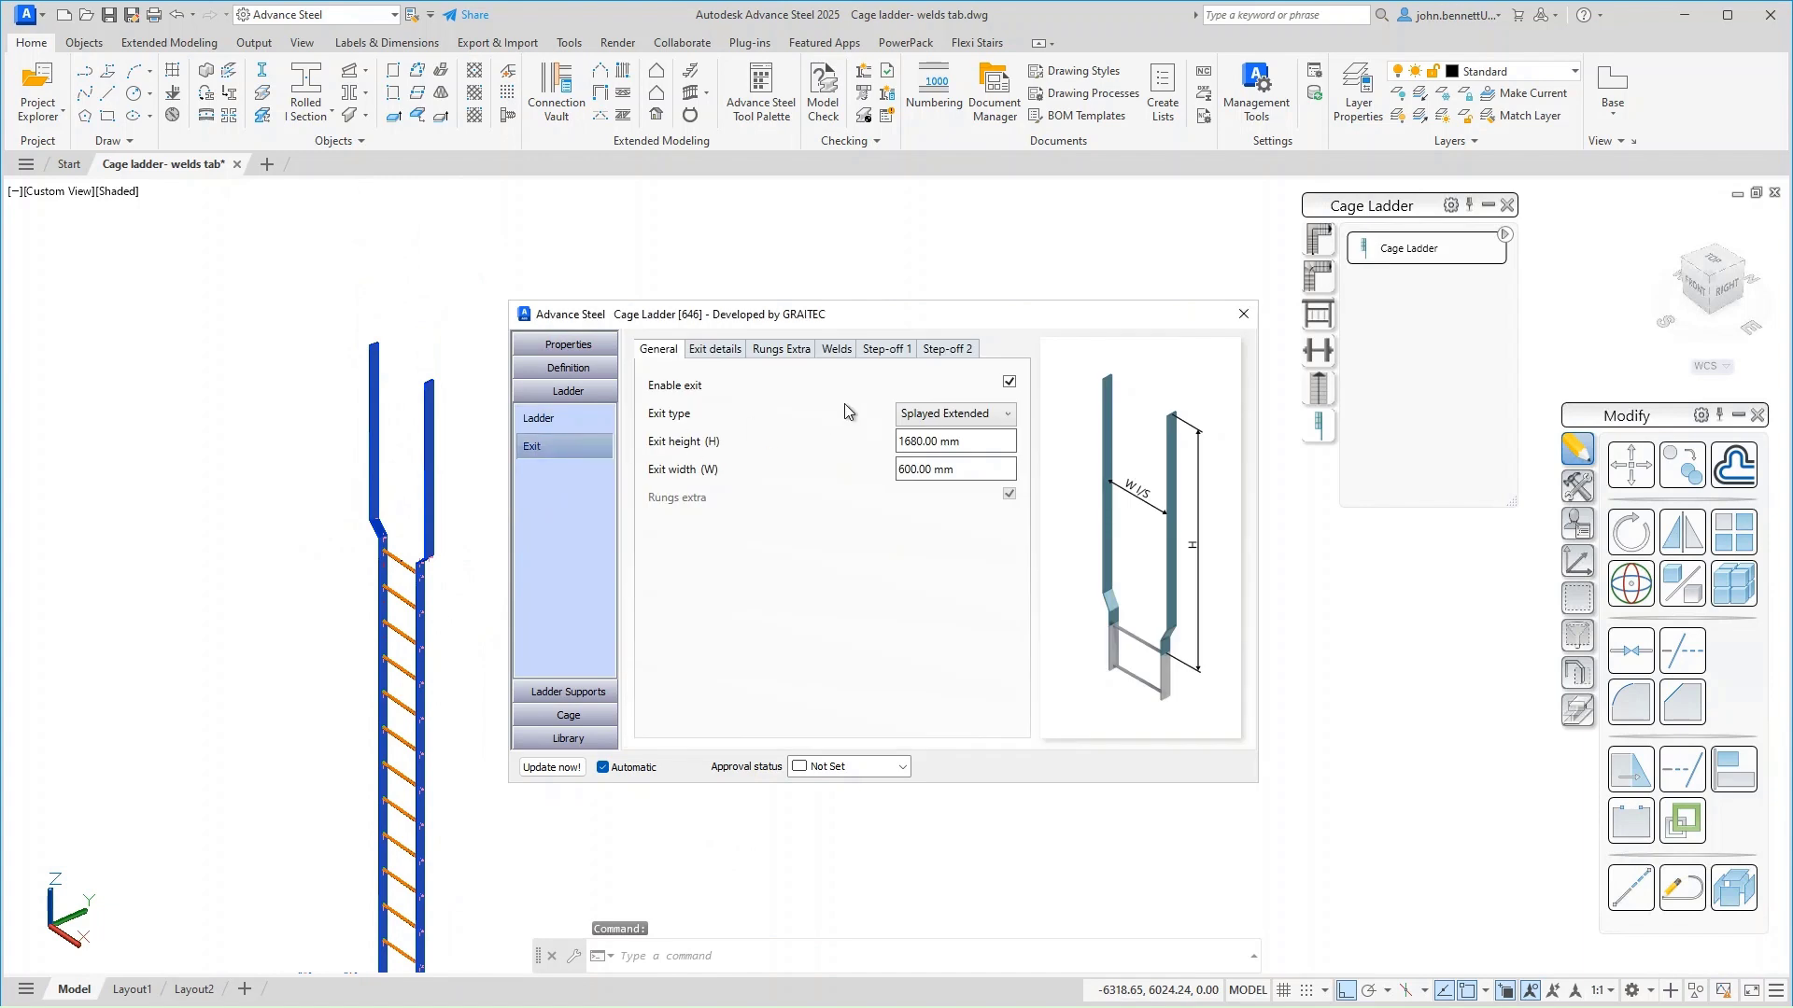
left_click(837, 350)
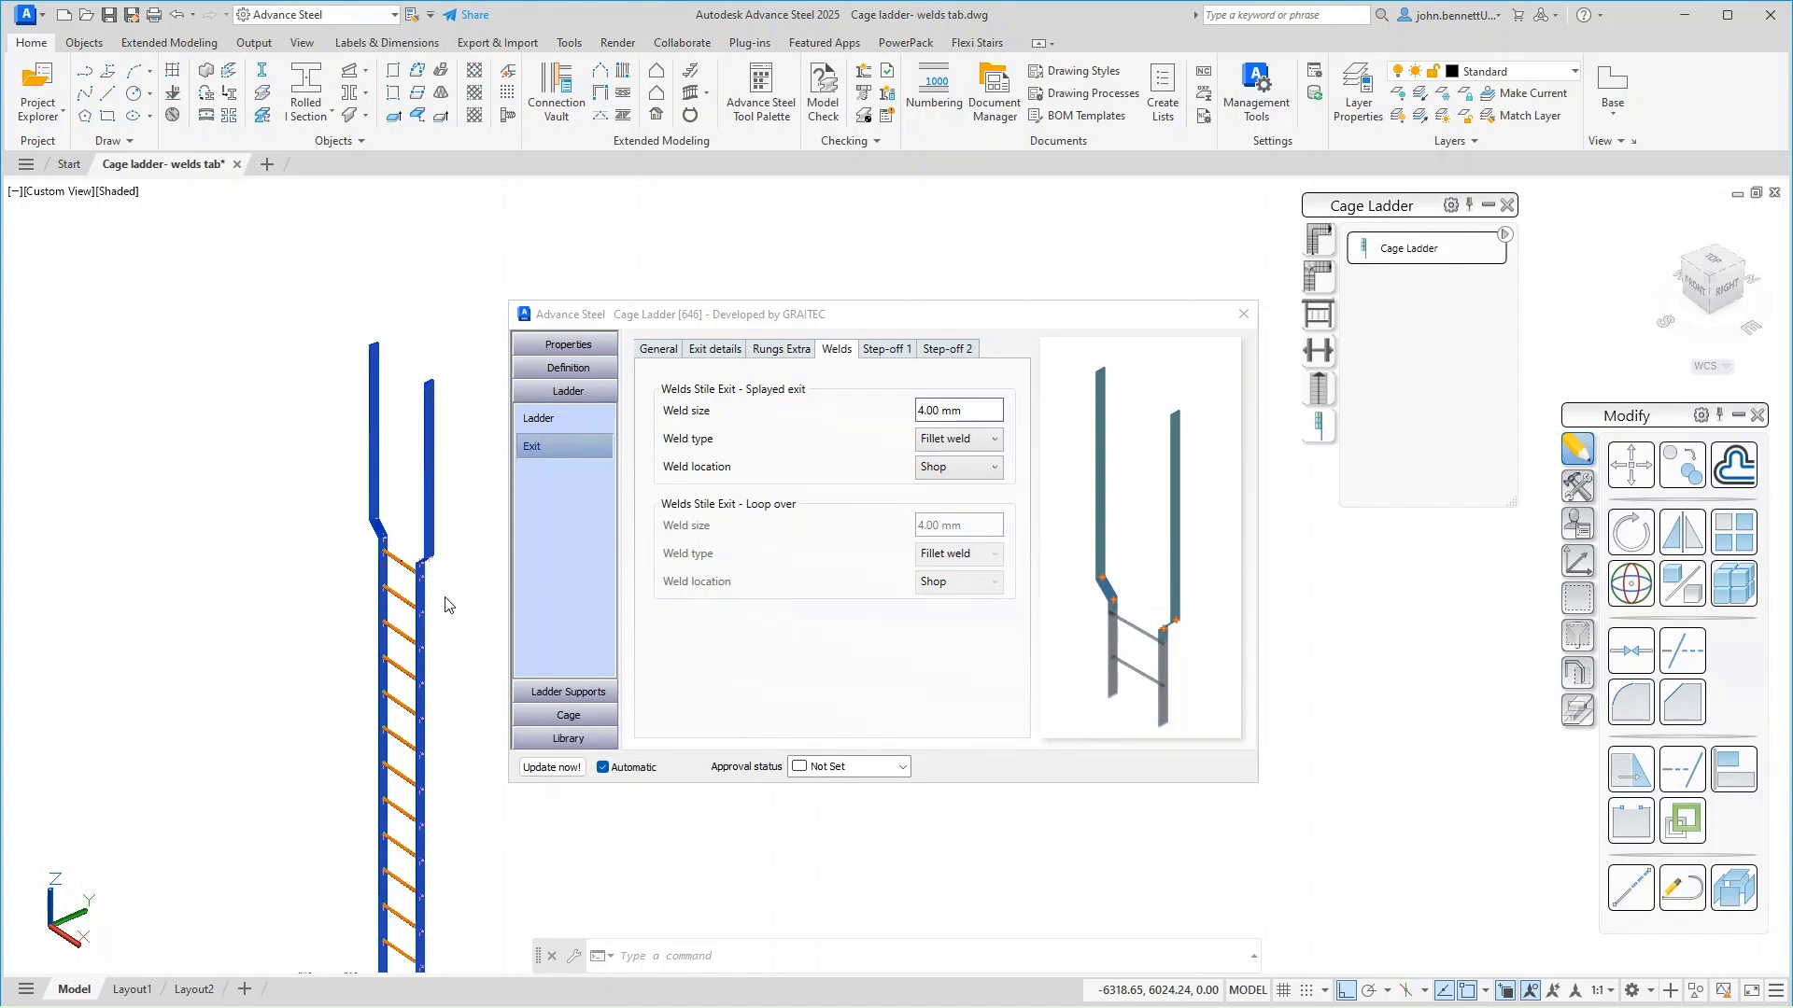
scroll(444, 605, "up", 5)
middle_click_drag(389, 560, 324, 549)
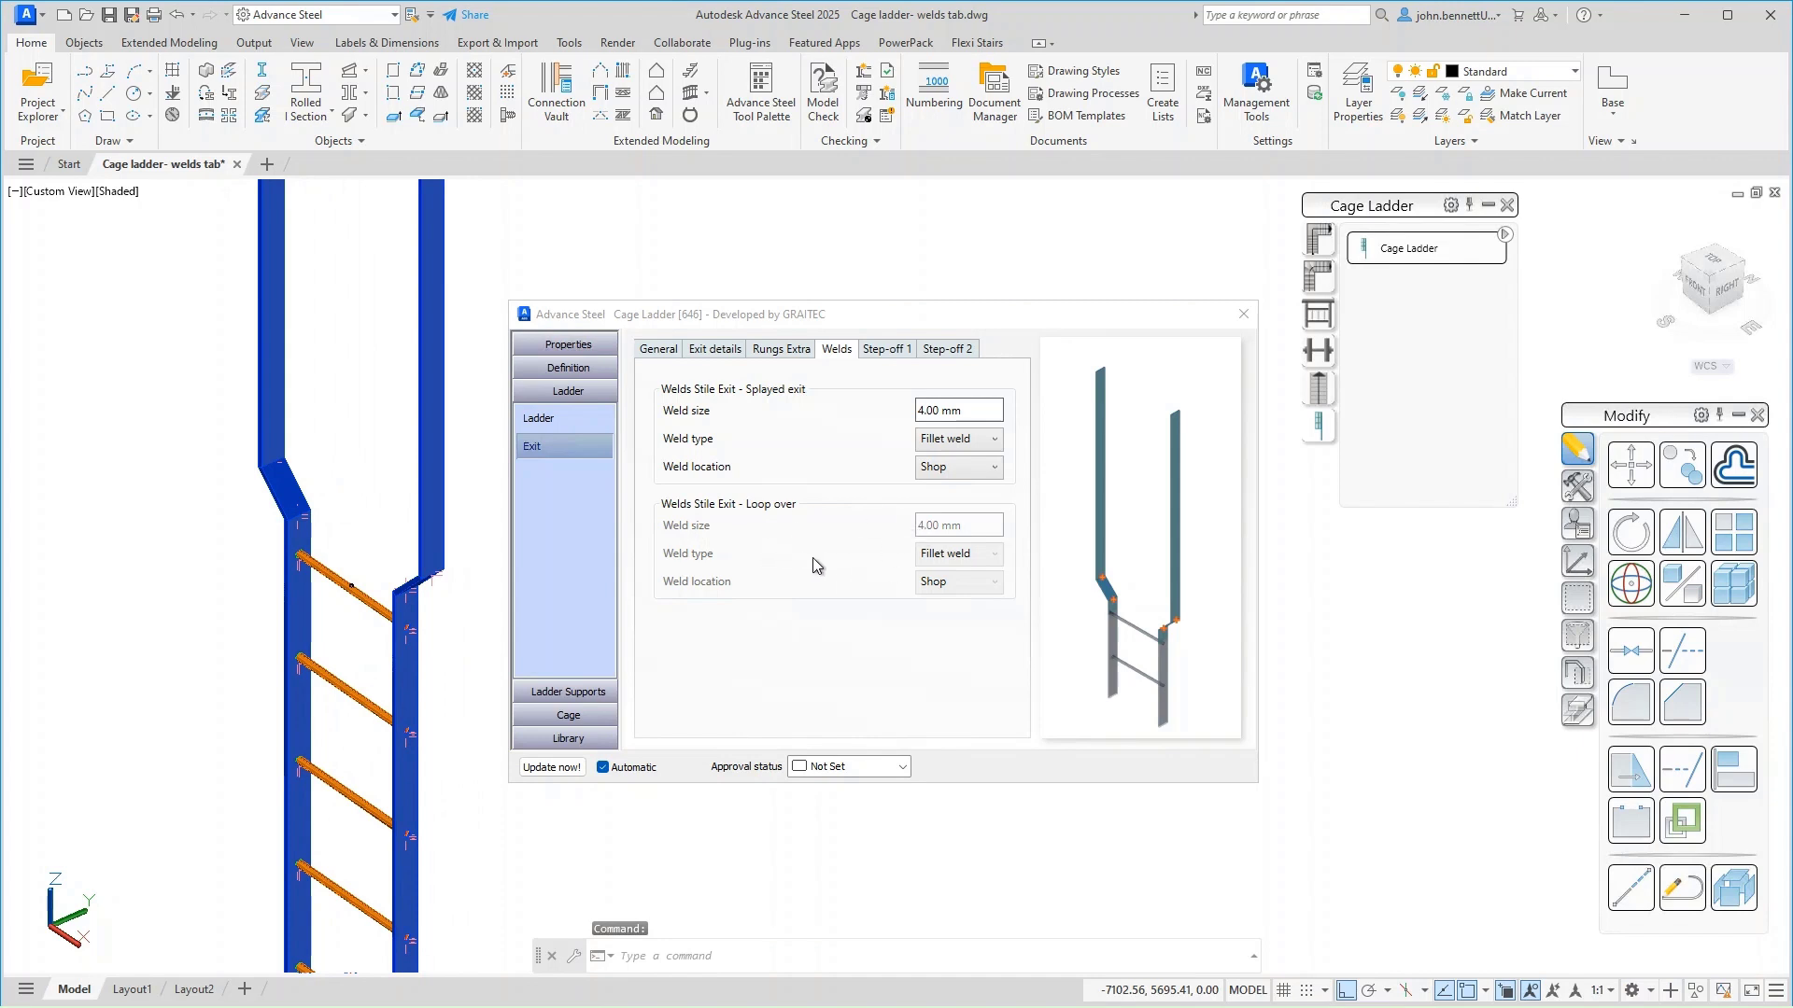
left_click(964, 408)
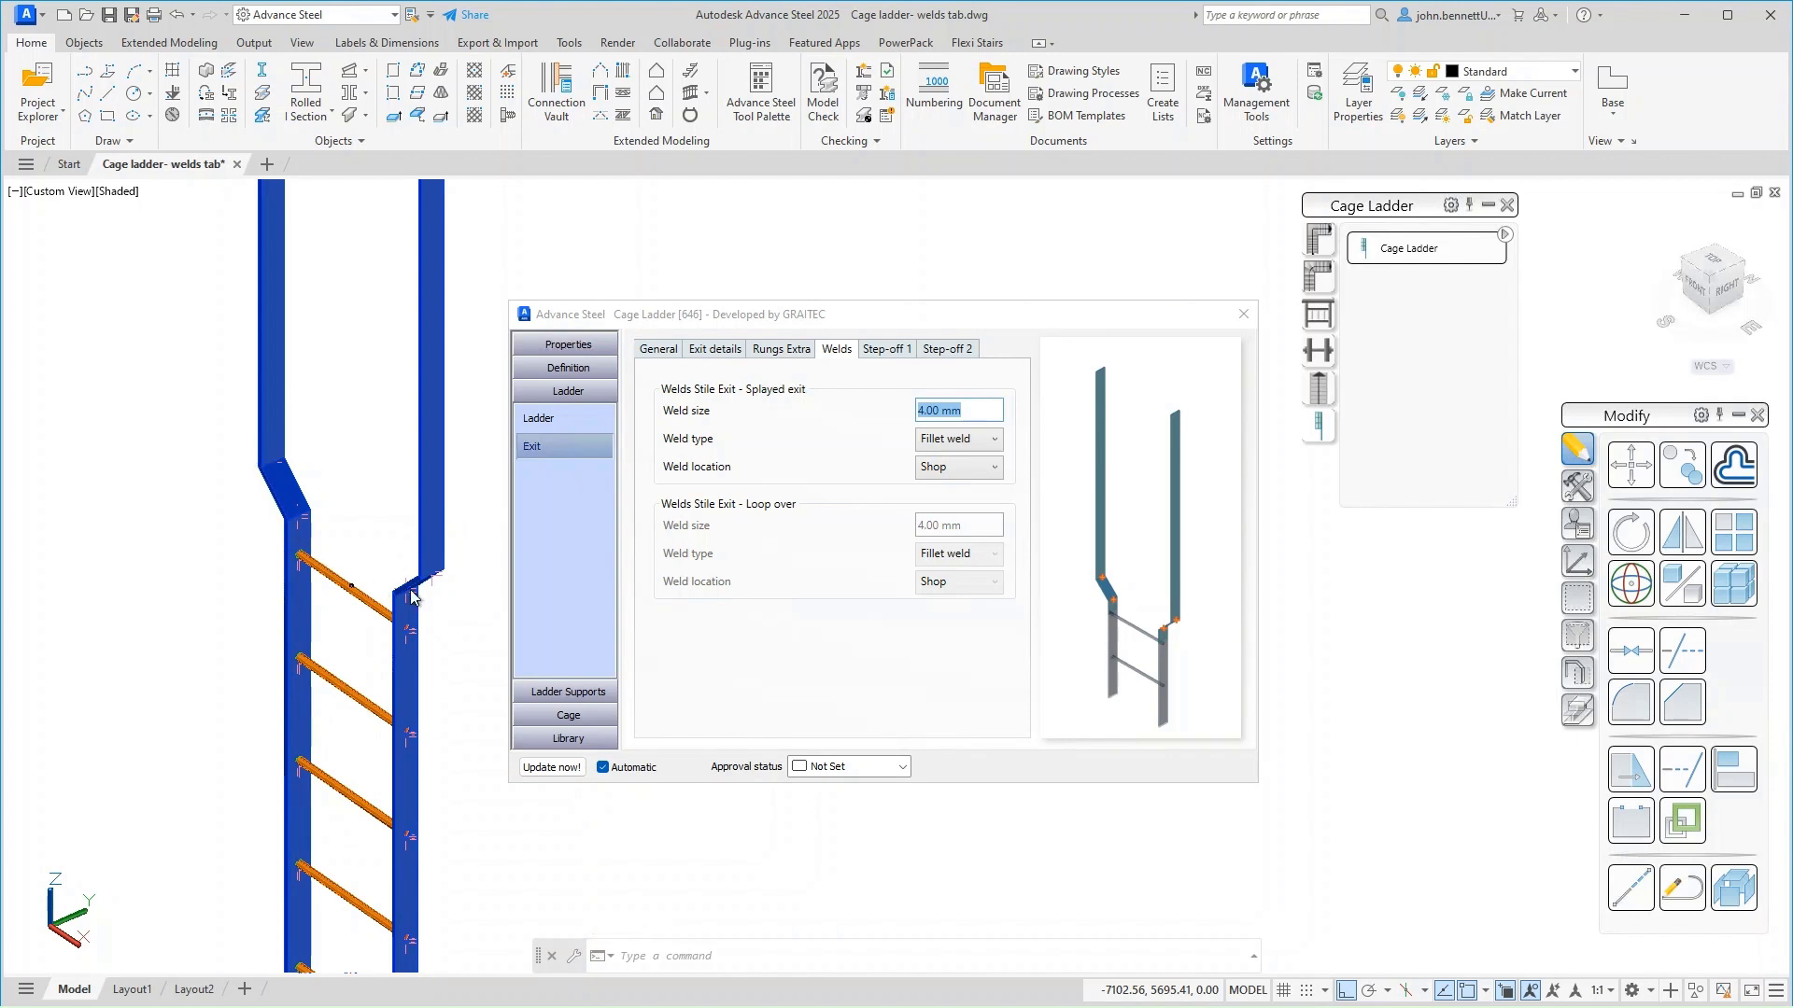
Set the stile corner type of the ladder exit to Bent in the exit details.
left_click(705, 349)
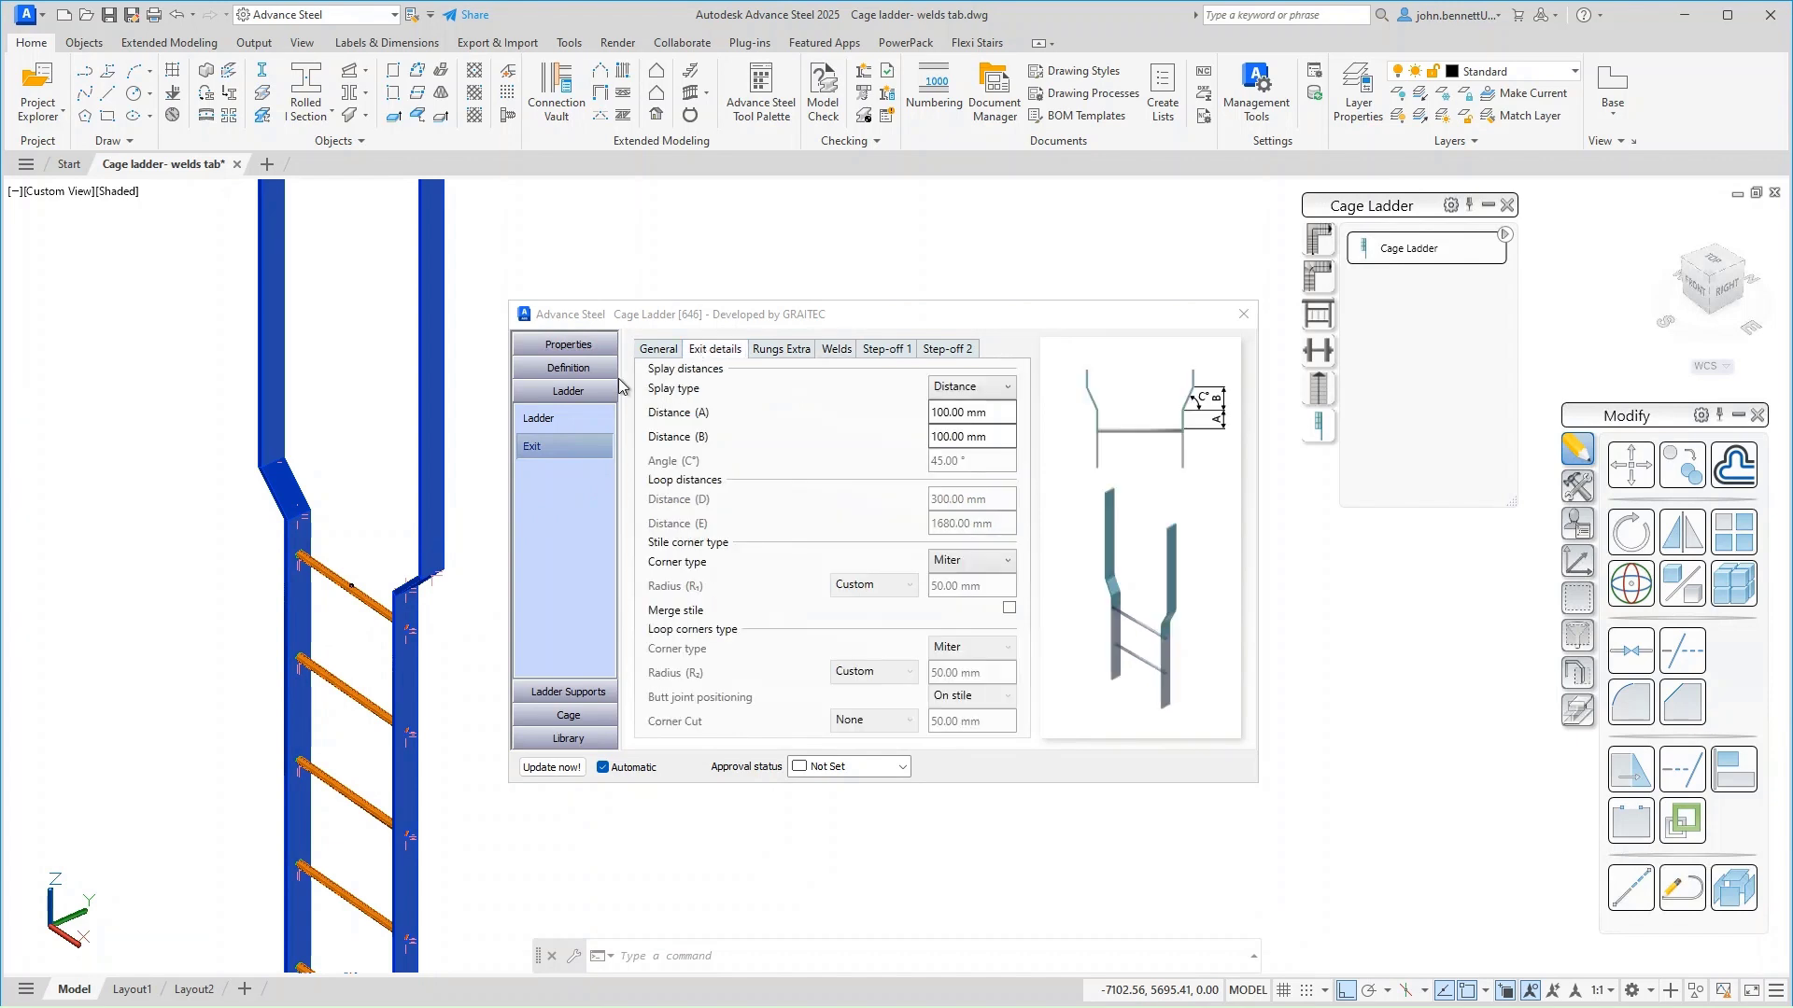
left_click(541, 446)
left_click(967, 566)
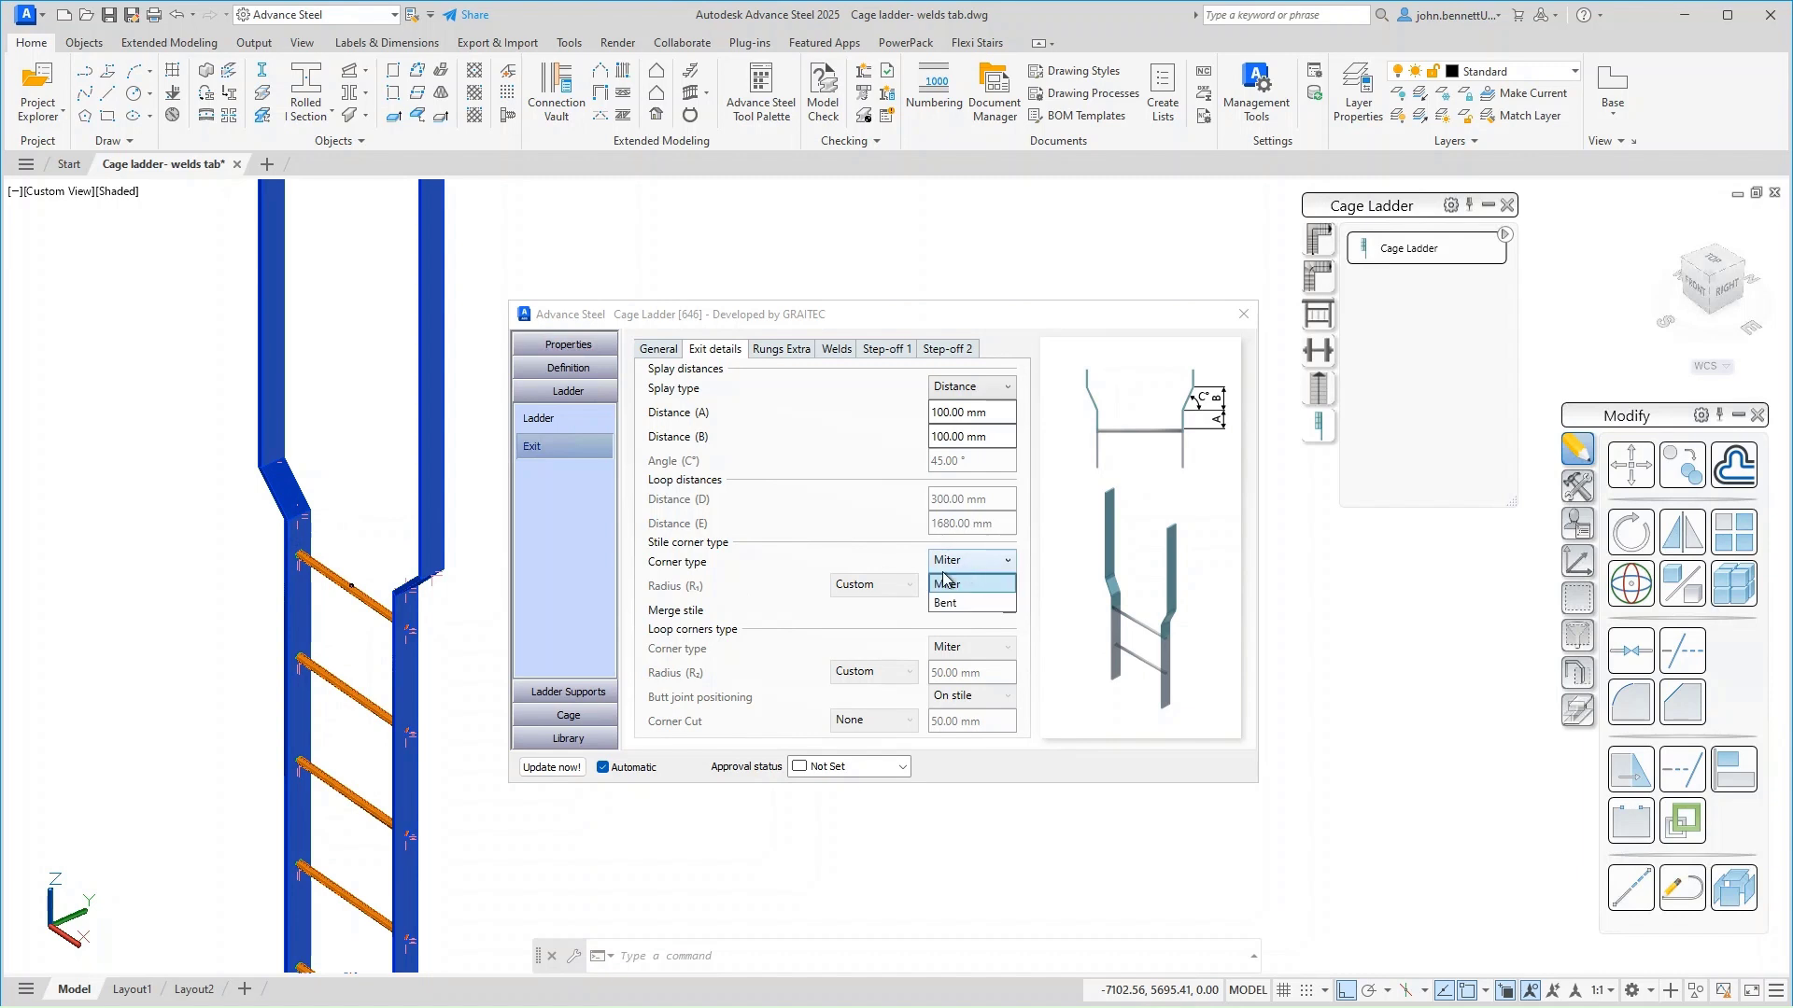
left_click(402, 605)
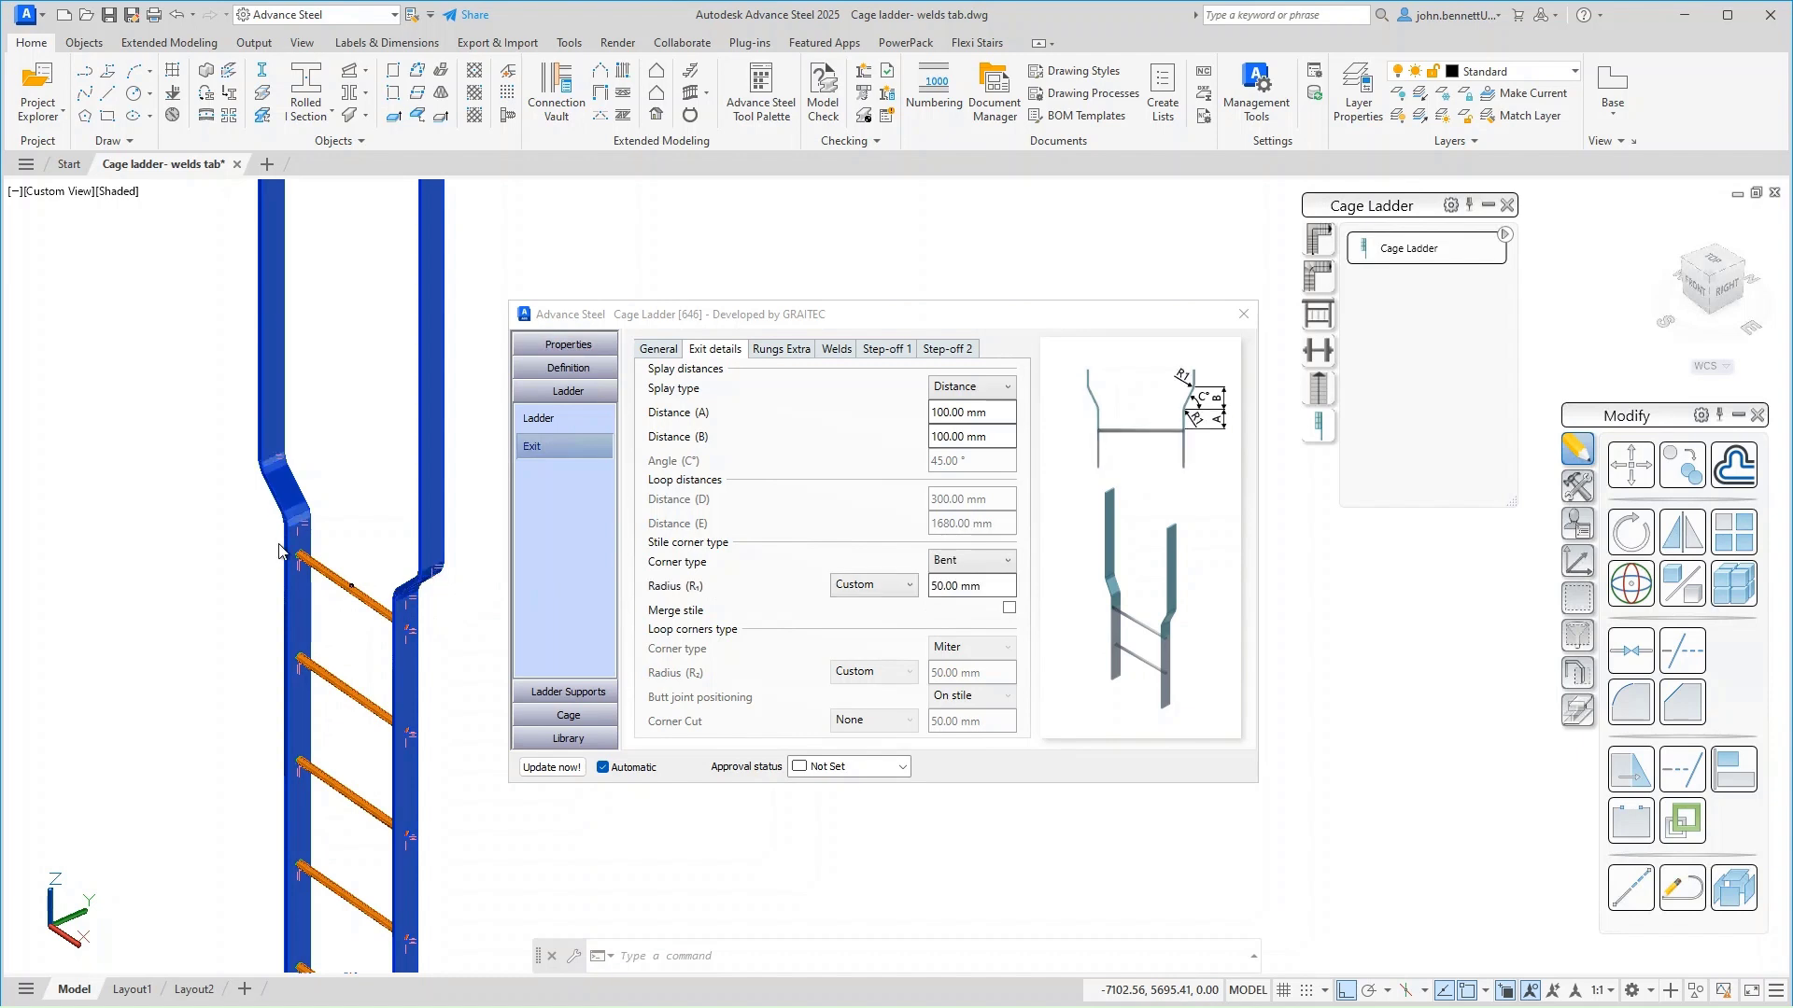
scroll(289, 535, "up", 4)
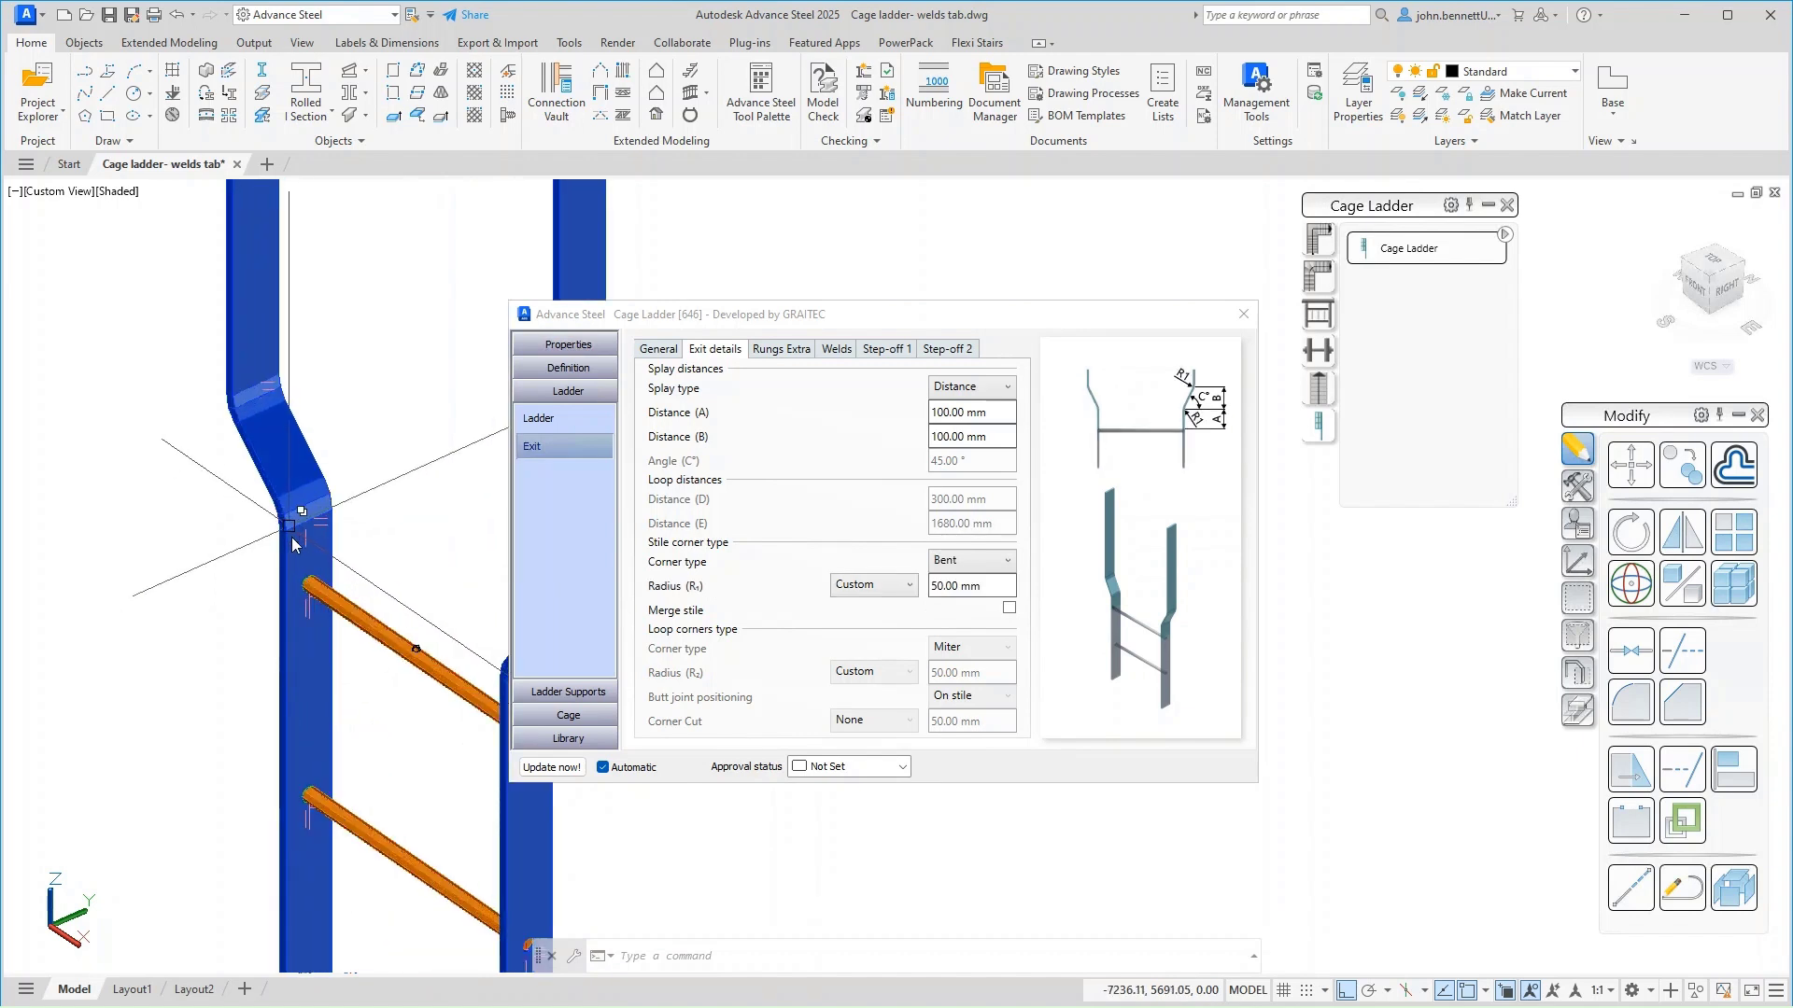
middle_click_drag(272, 550, 244, 544)
key("Escape")
scroll(243, 544, "down", 2)
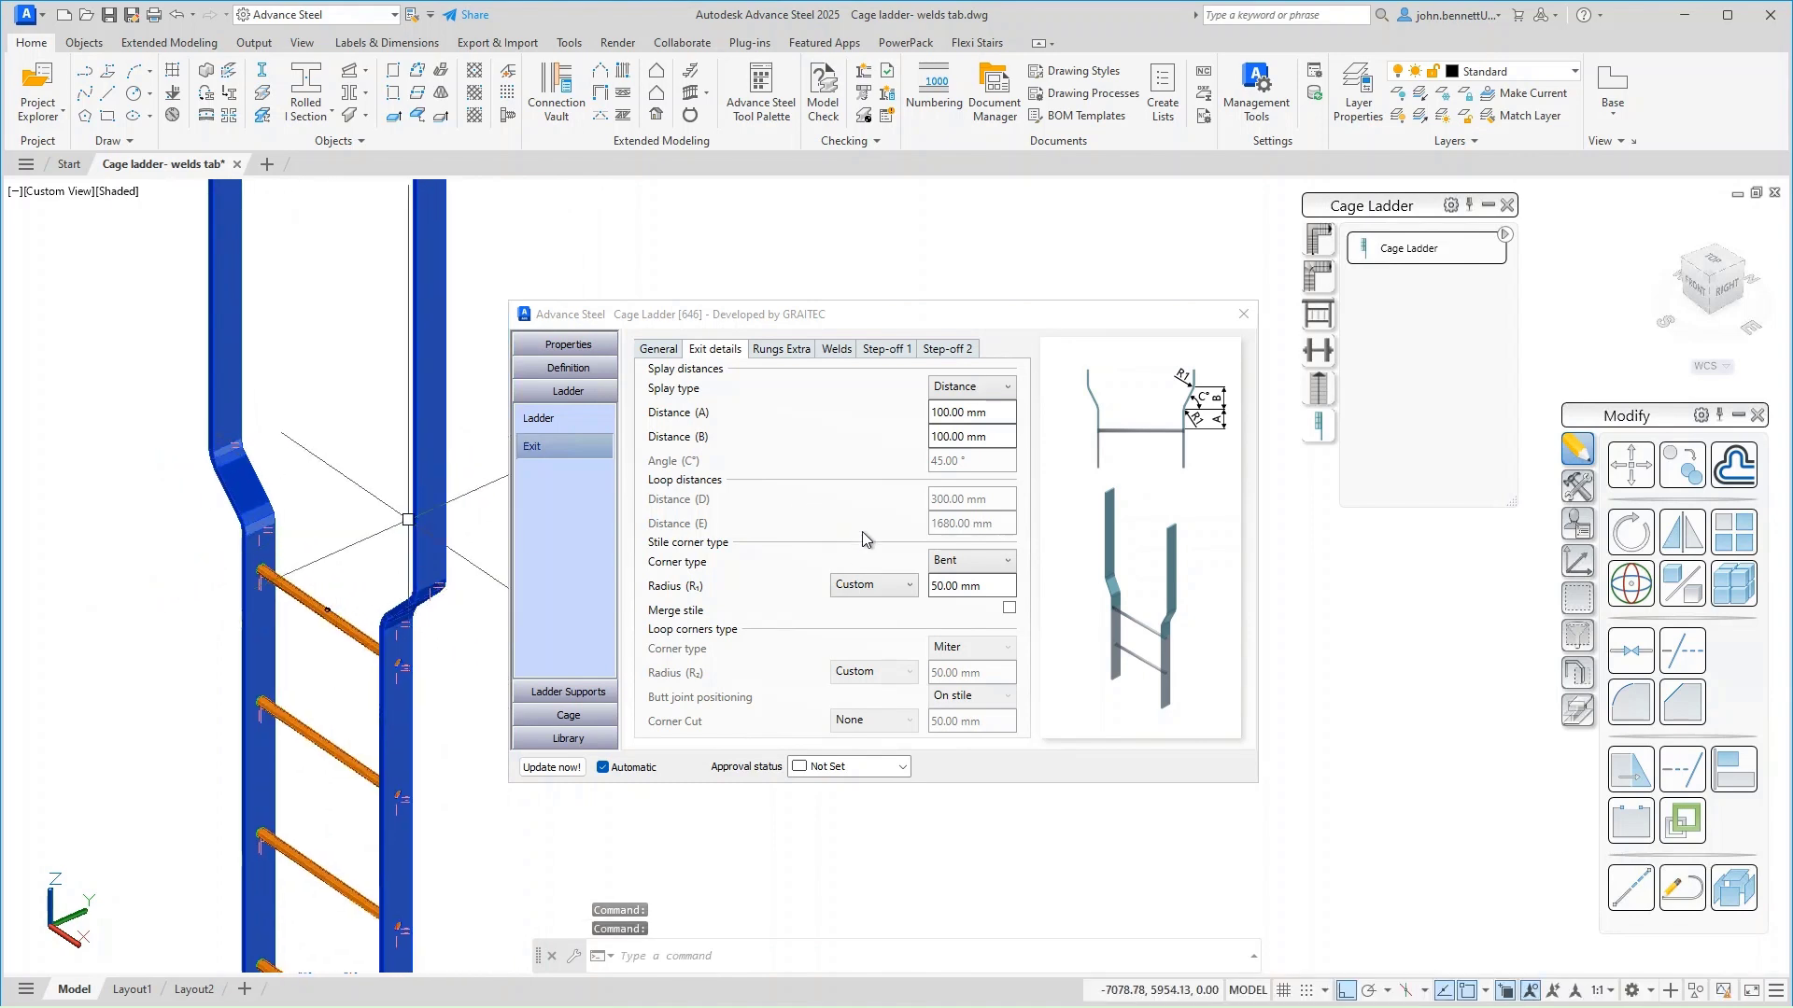
Set the splayed exit's stile weld size to 6 mm and close the ladder properties.
left_click(837, 349)
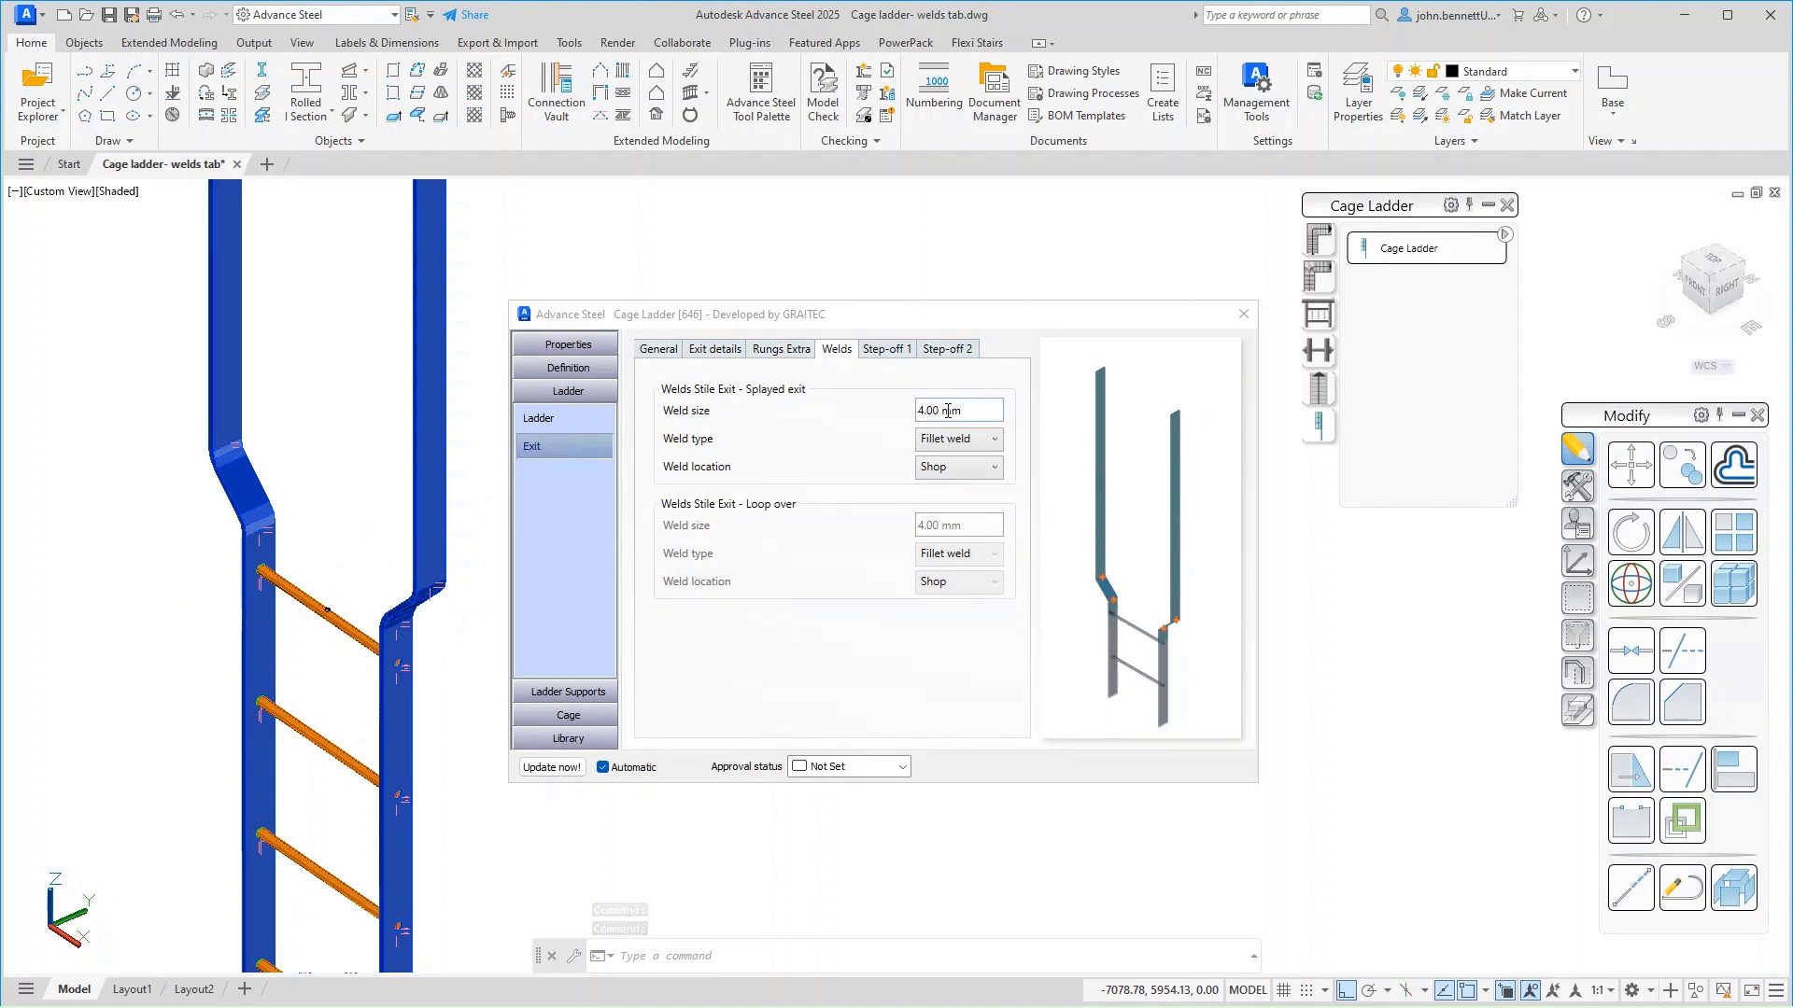
left_click(985, 409)
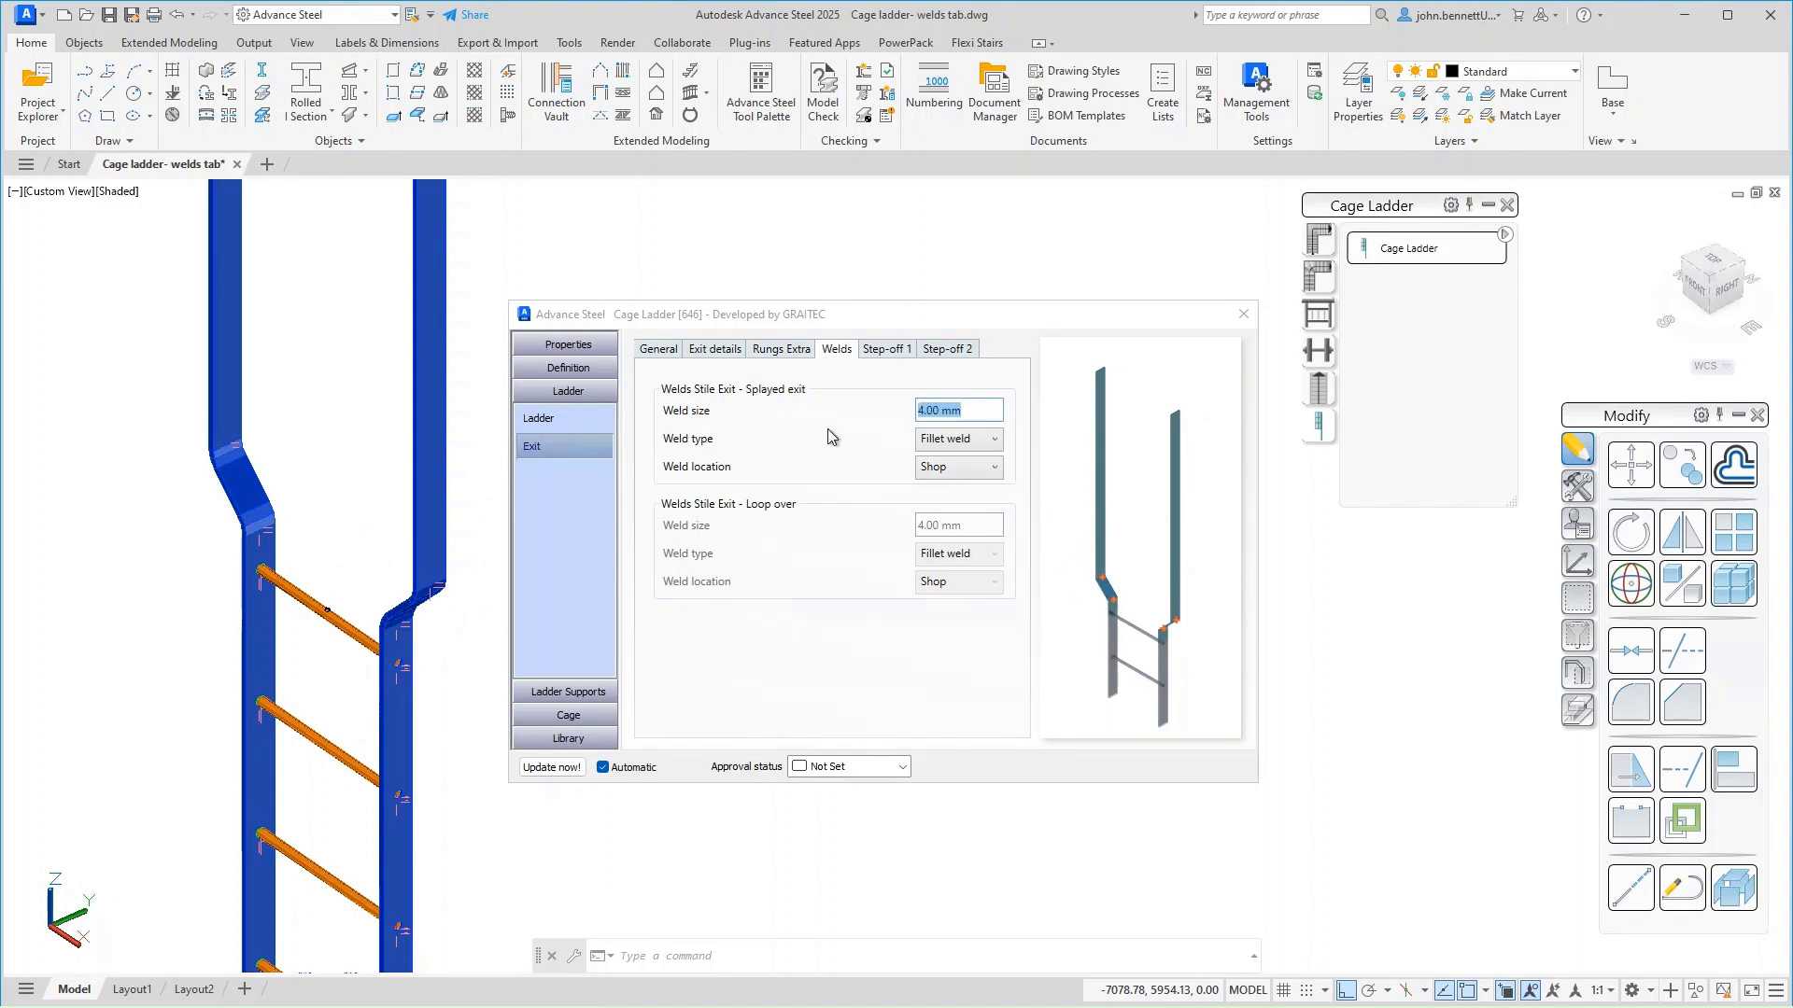
type("6")
left_click(1242, 314)
Check the thickness of the weld at the splayed stile bend in its weld properties.
scroll(455, 590, "up", 5)
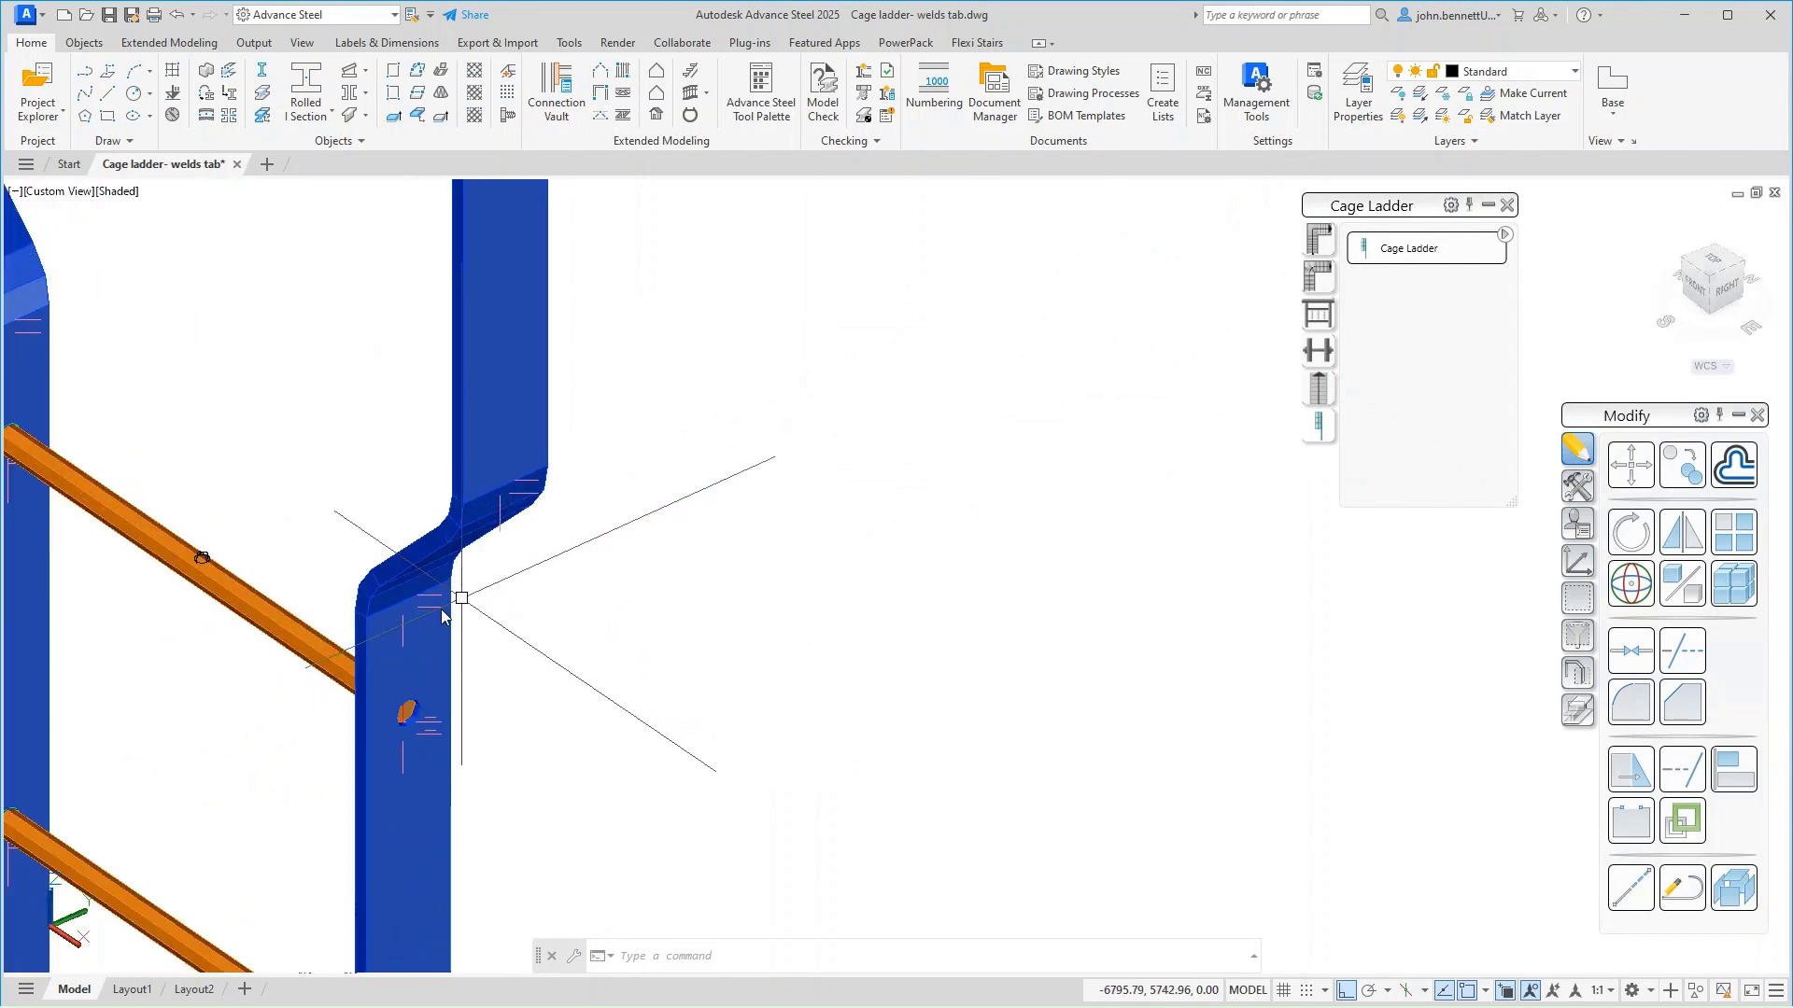
left_click(431, 619)
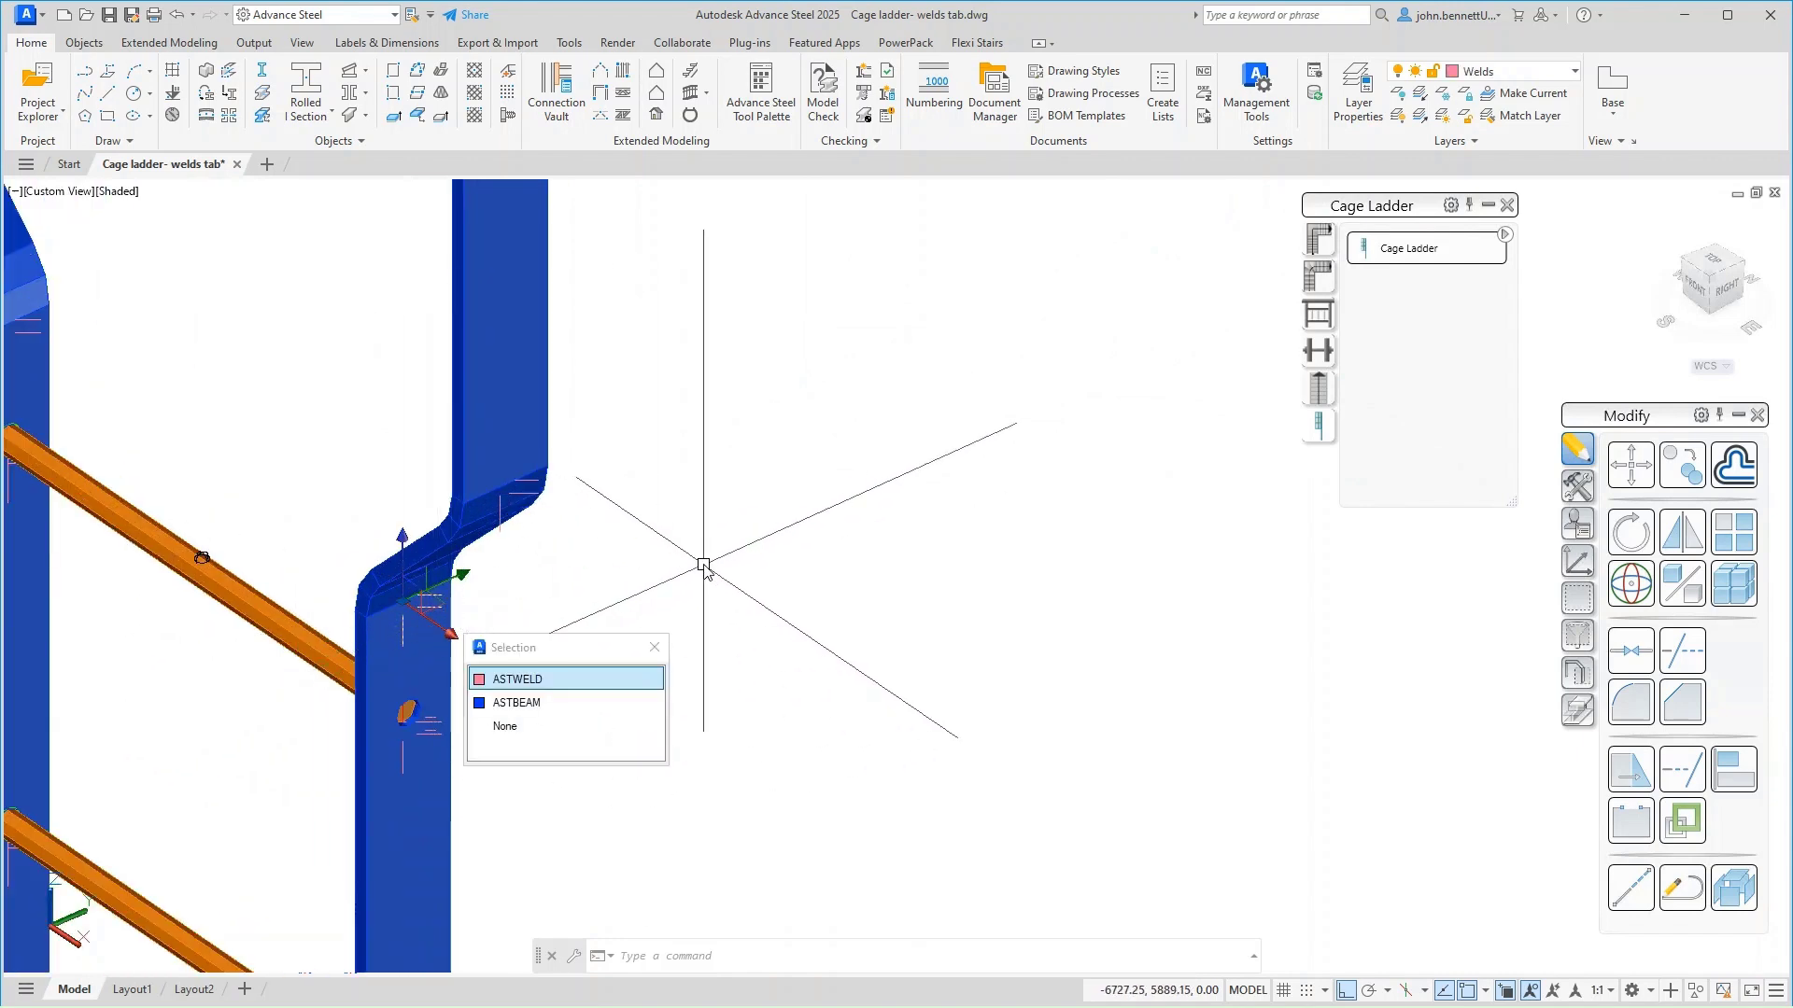
right_click(703, 569)
left_click(750, 712)
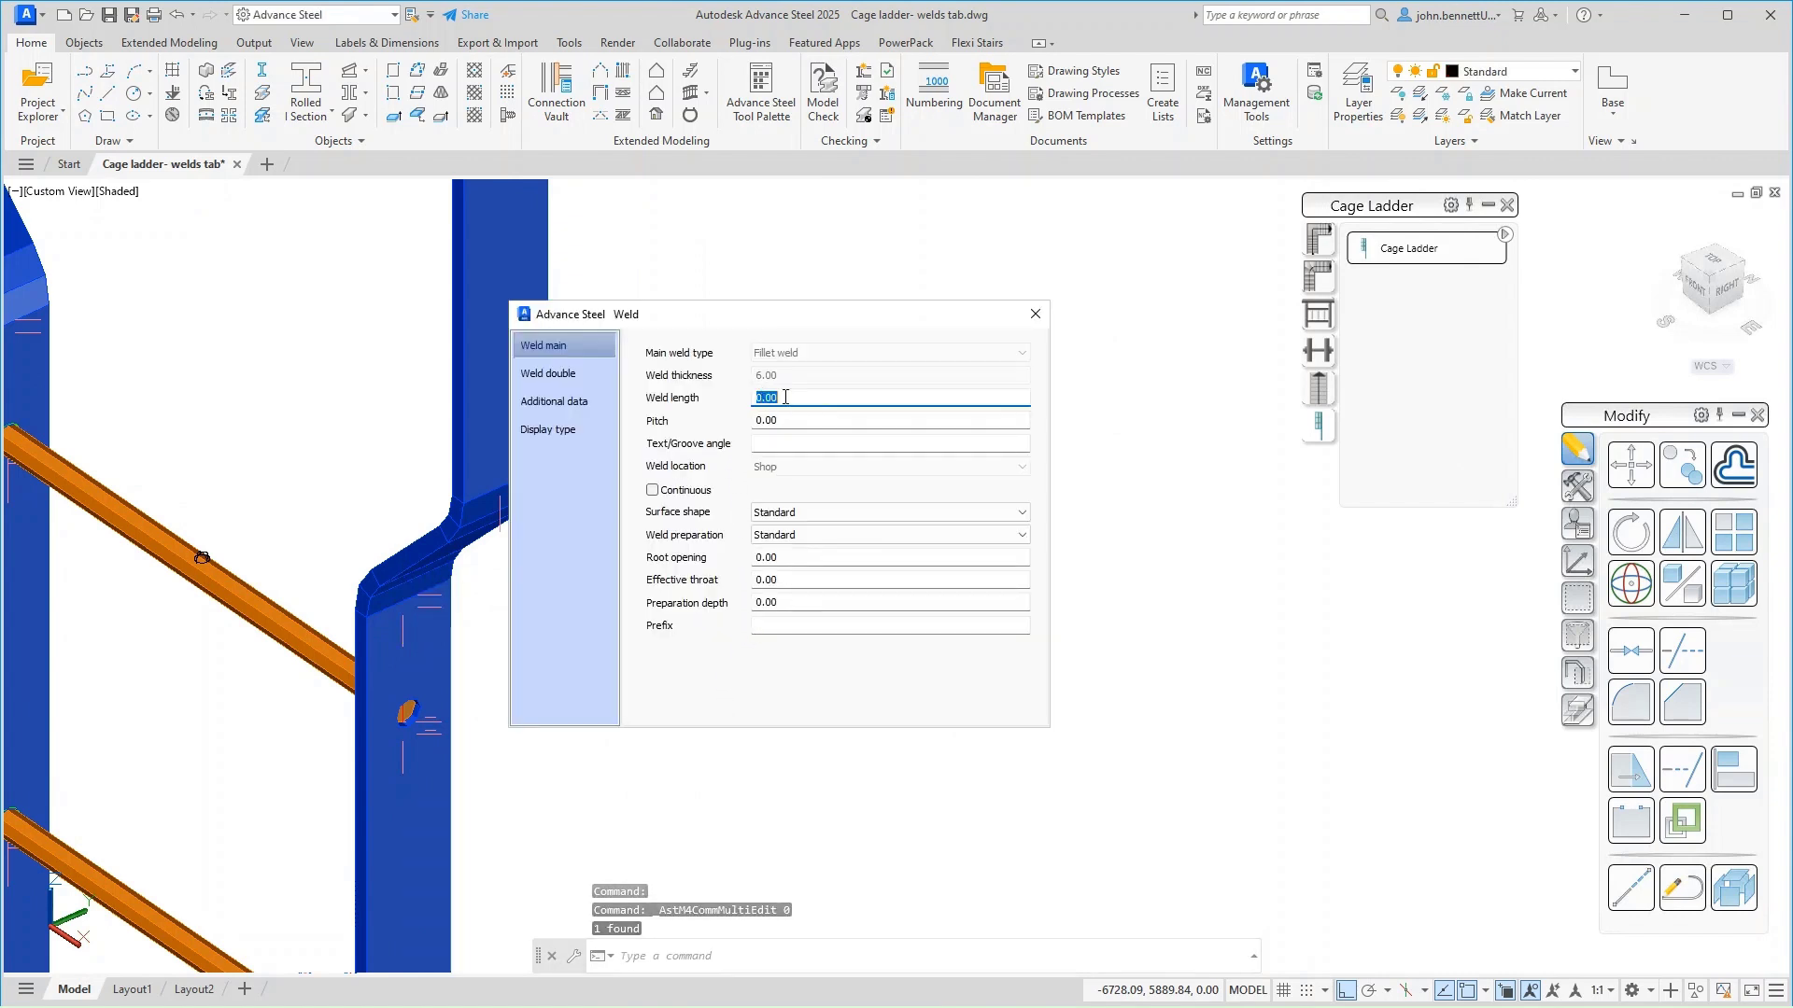
left_click(1035, 317)
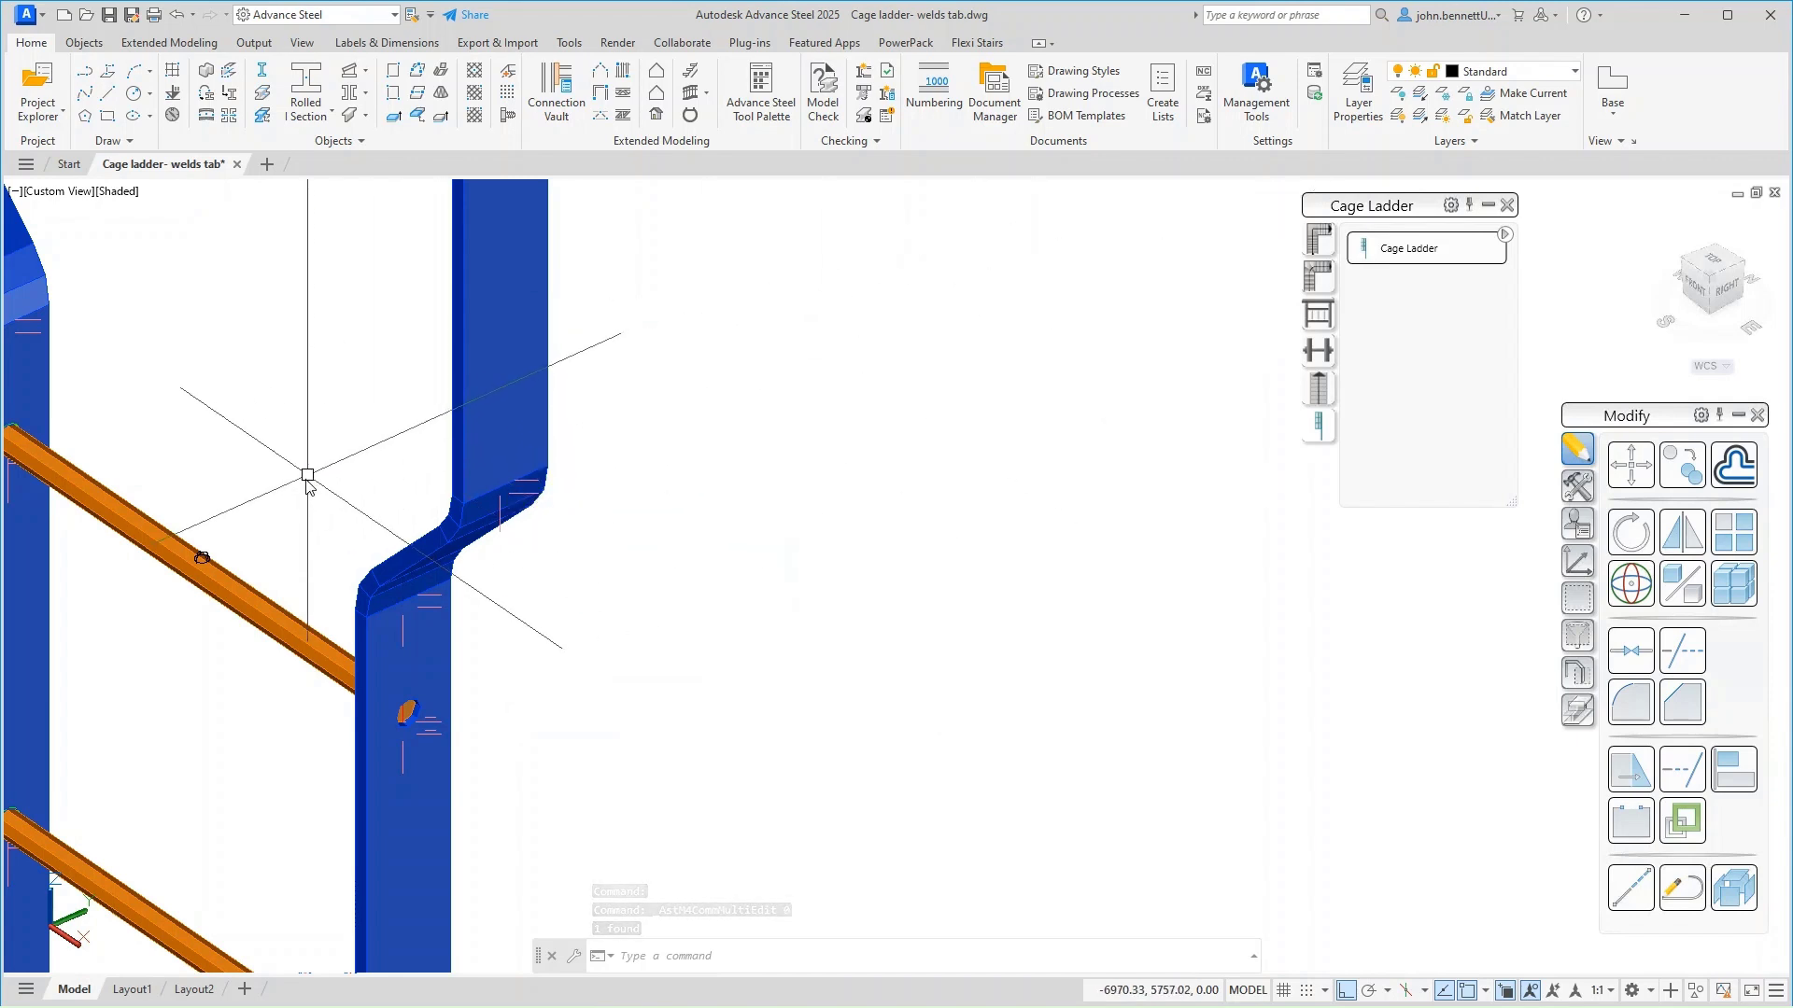
Reopen the cage ladder's properties from the extended stile and display its exit details.
scroll(304, 476, "down", 3)
middle_click_drag(330, 516, 361, 641)
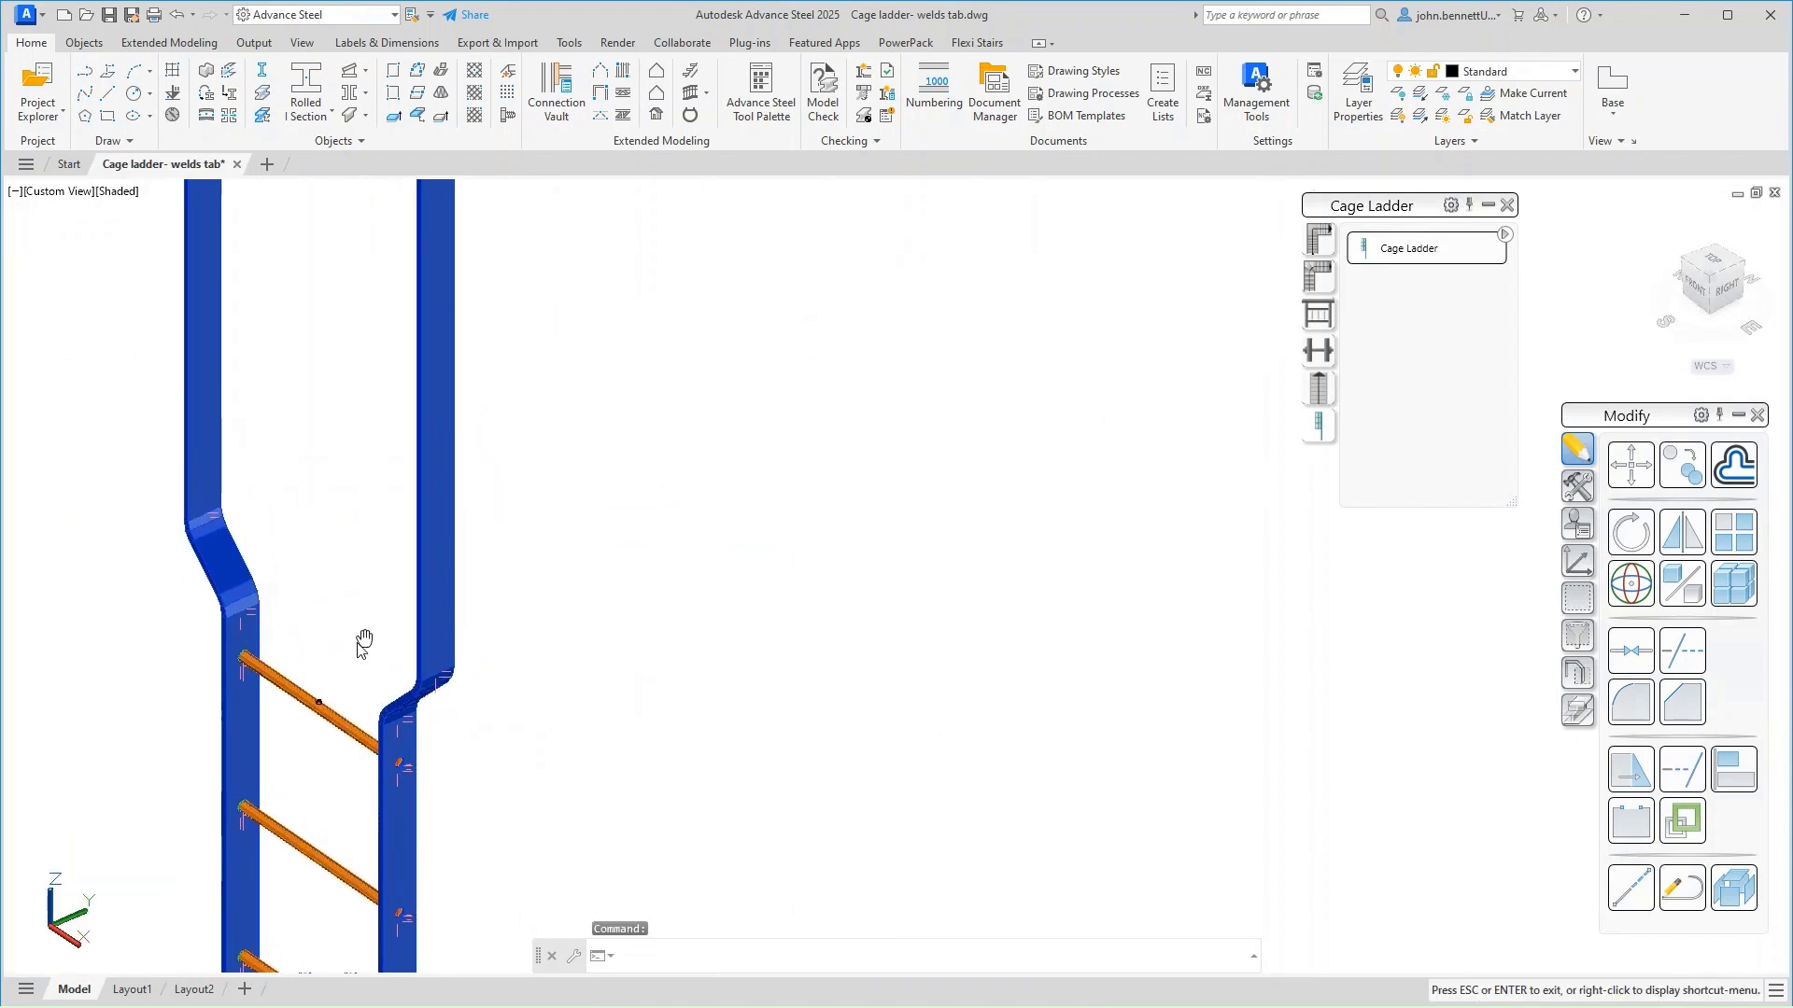
left_click(429, 585)
right_click(332, 549)
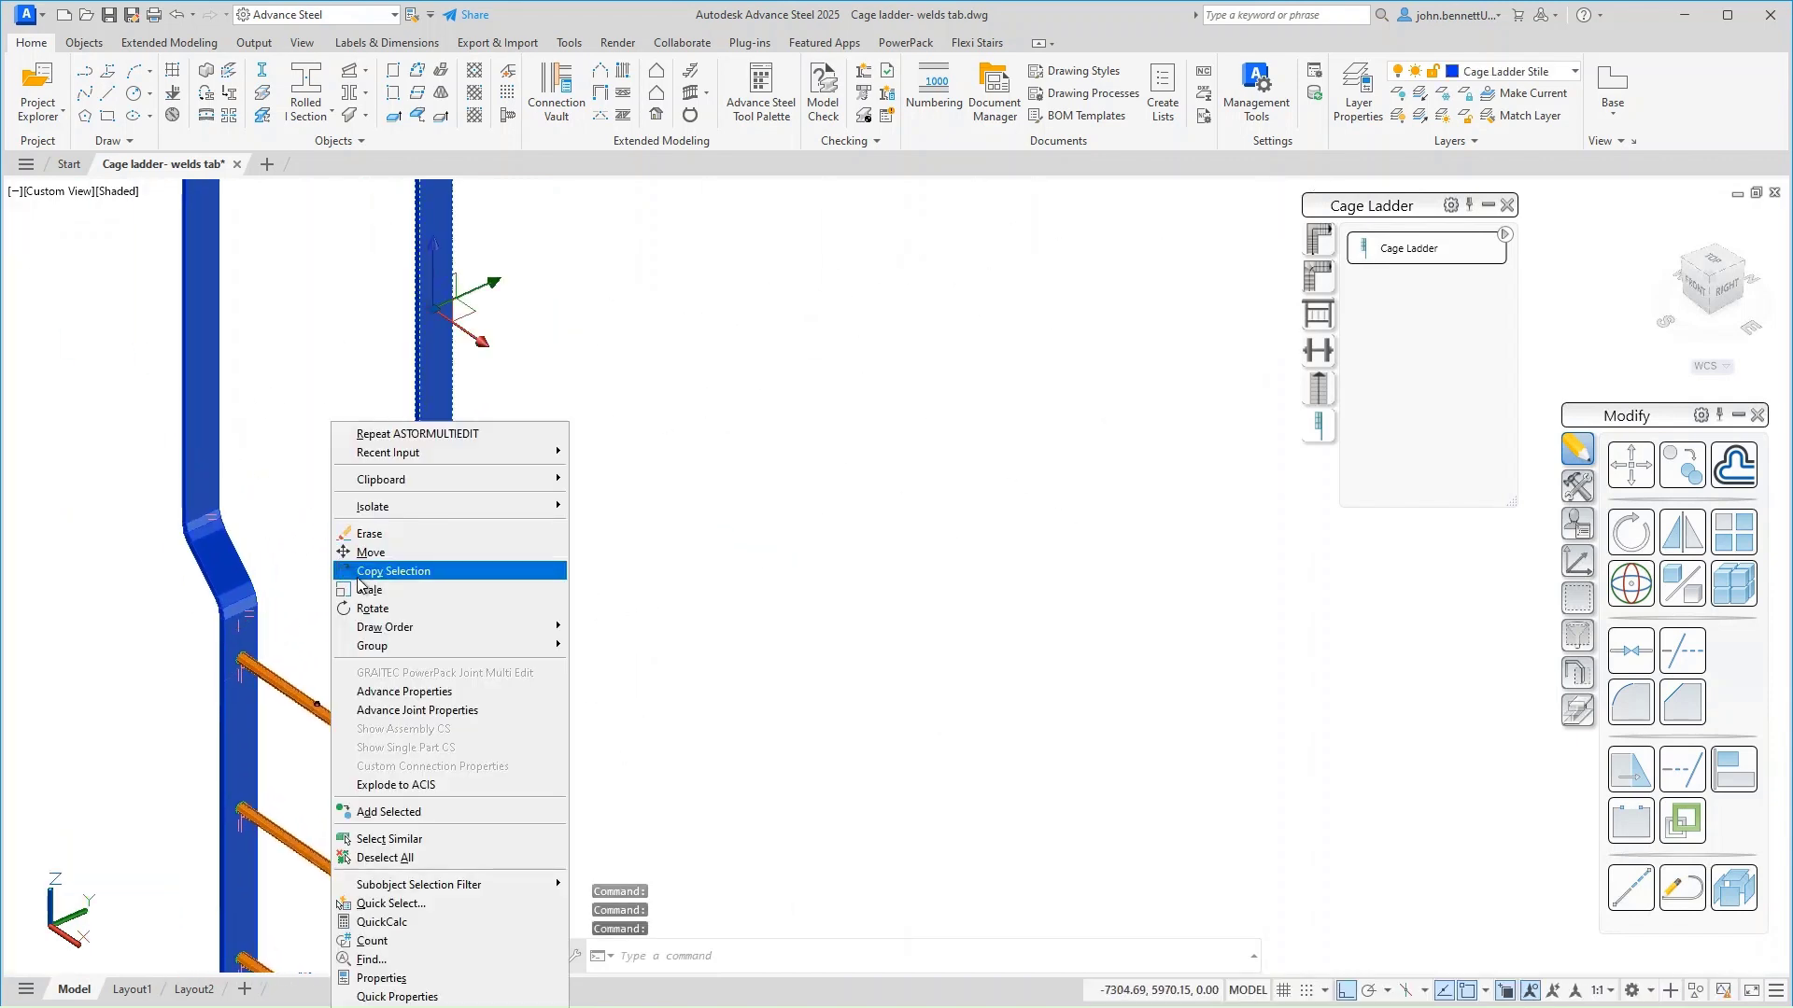
left_click(363, 691)
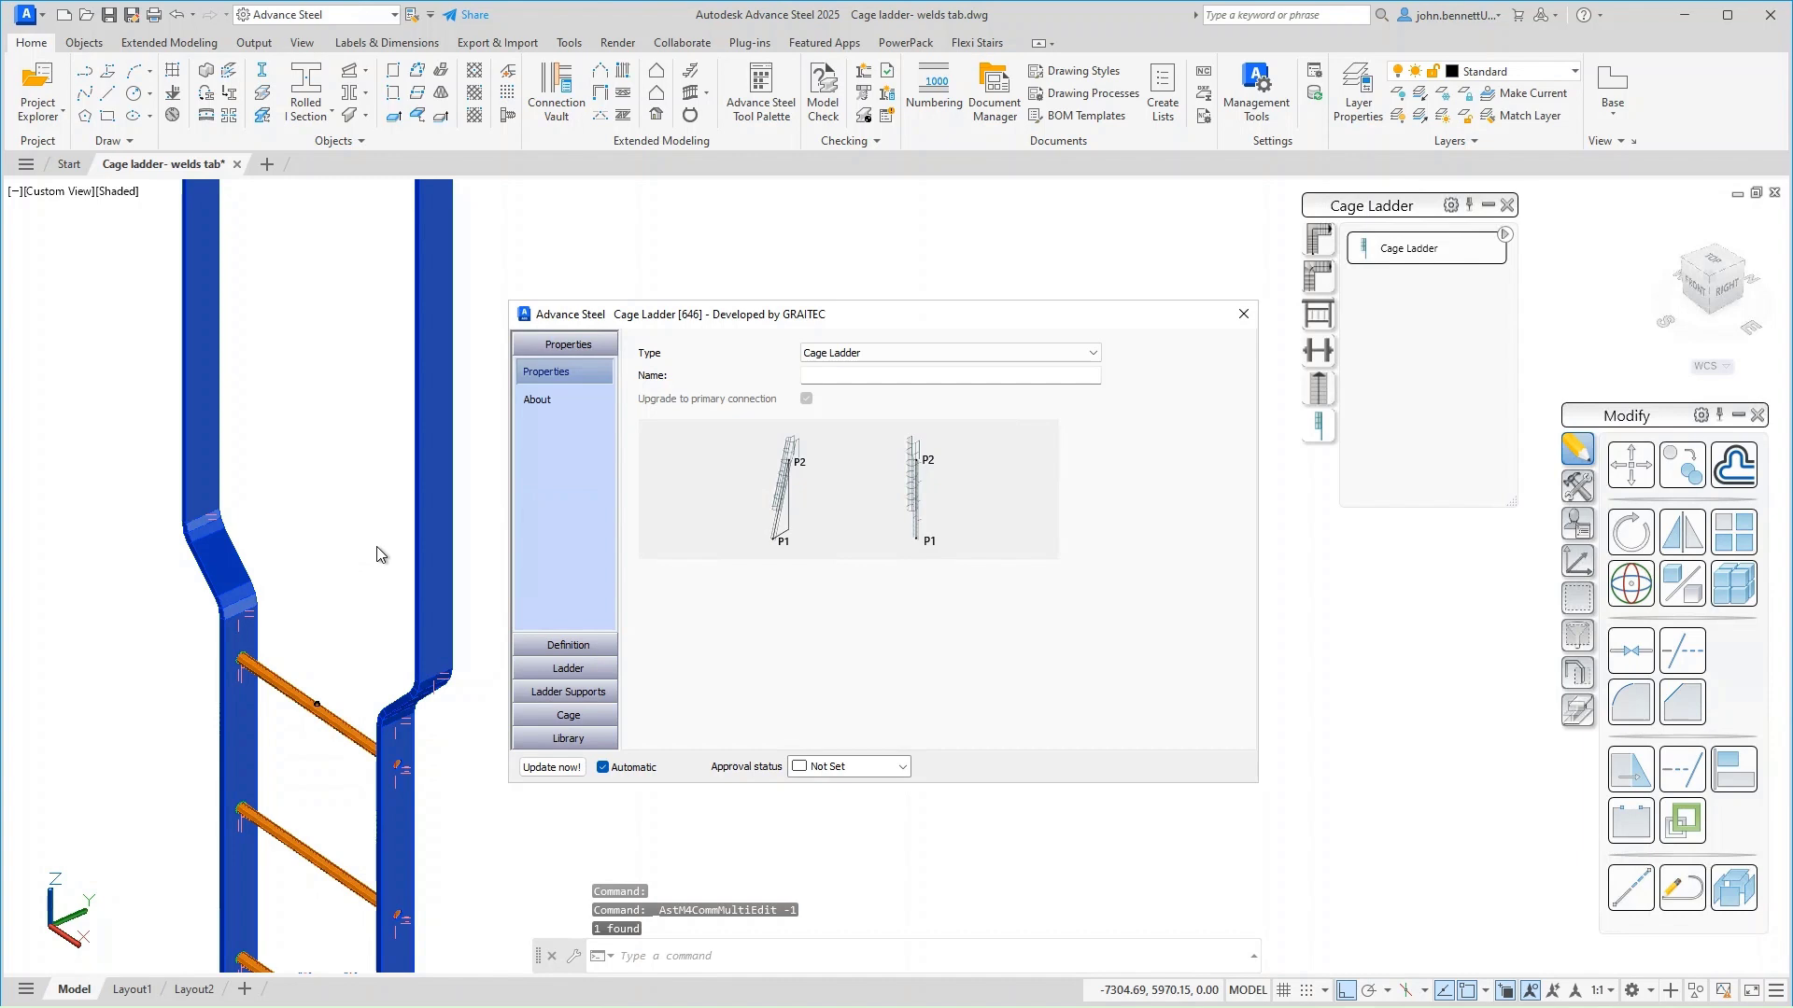
left_click(567, 669)
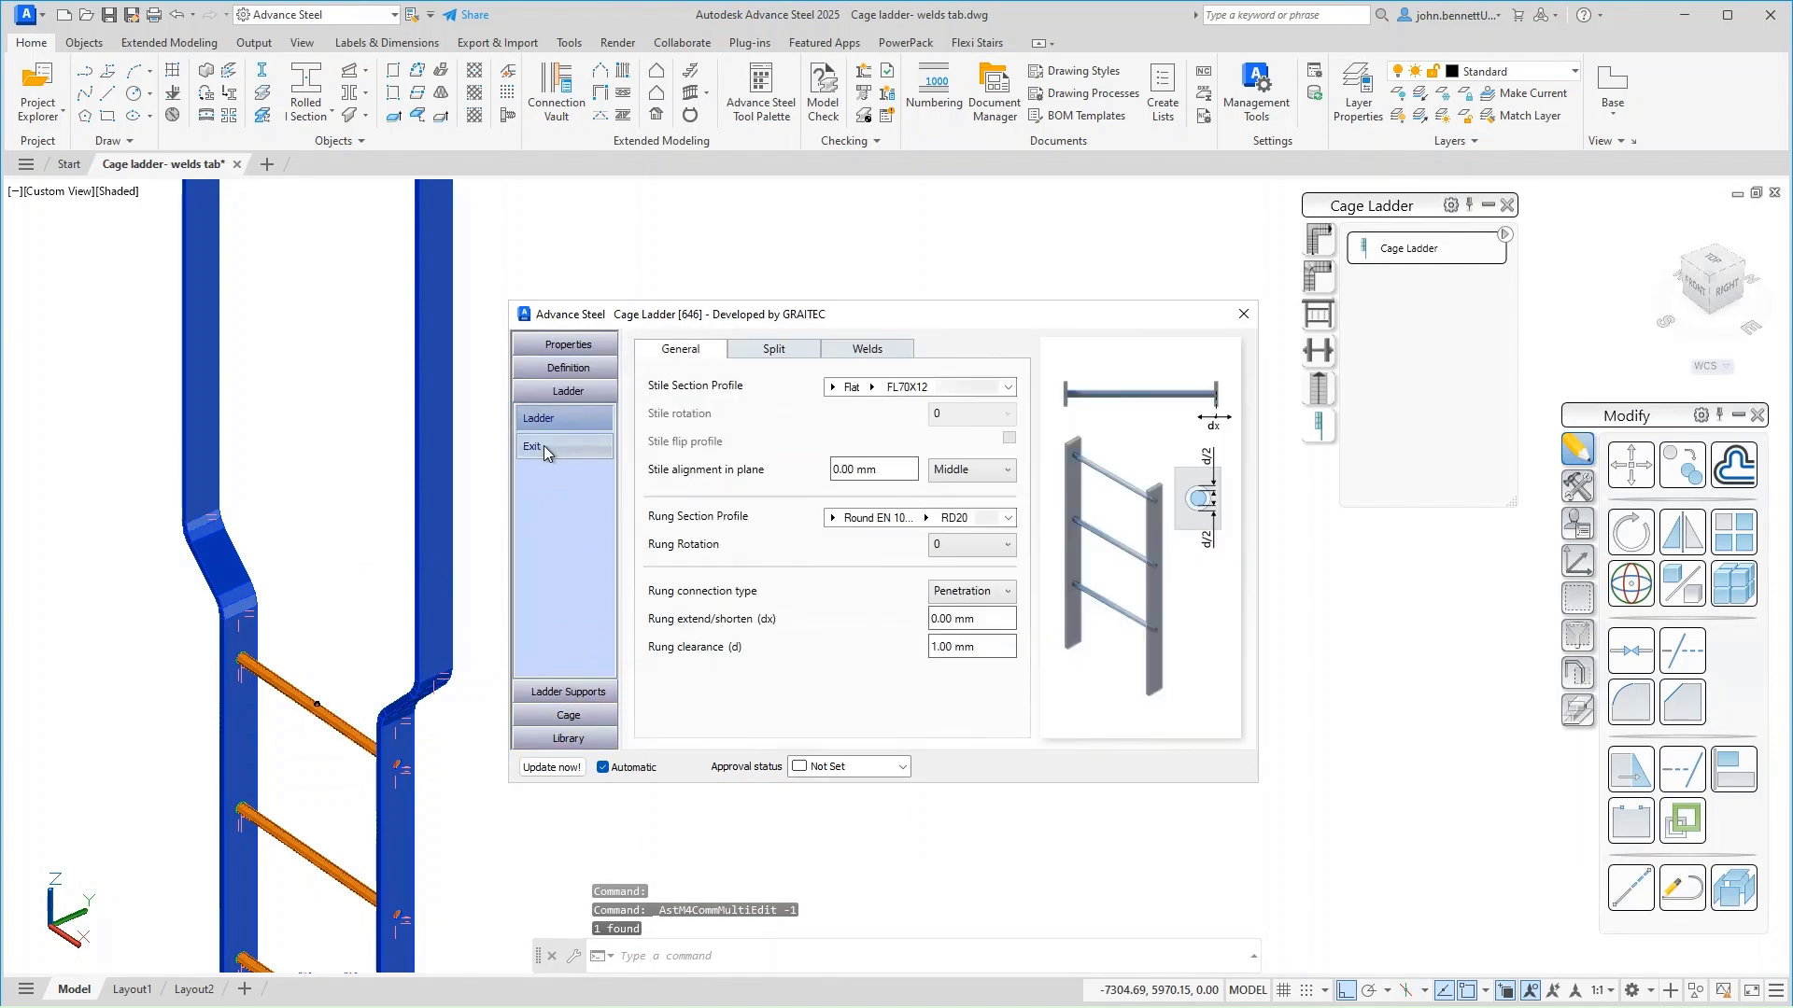
left_click(543, 445)
left_click(714, 349)
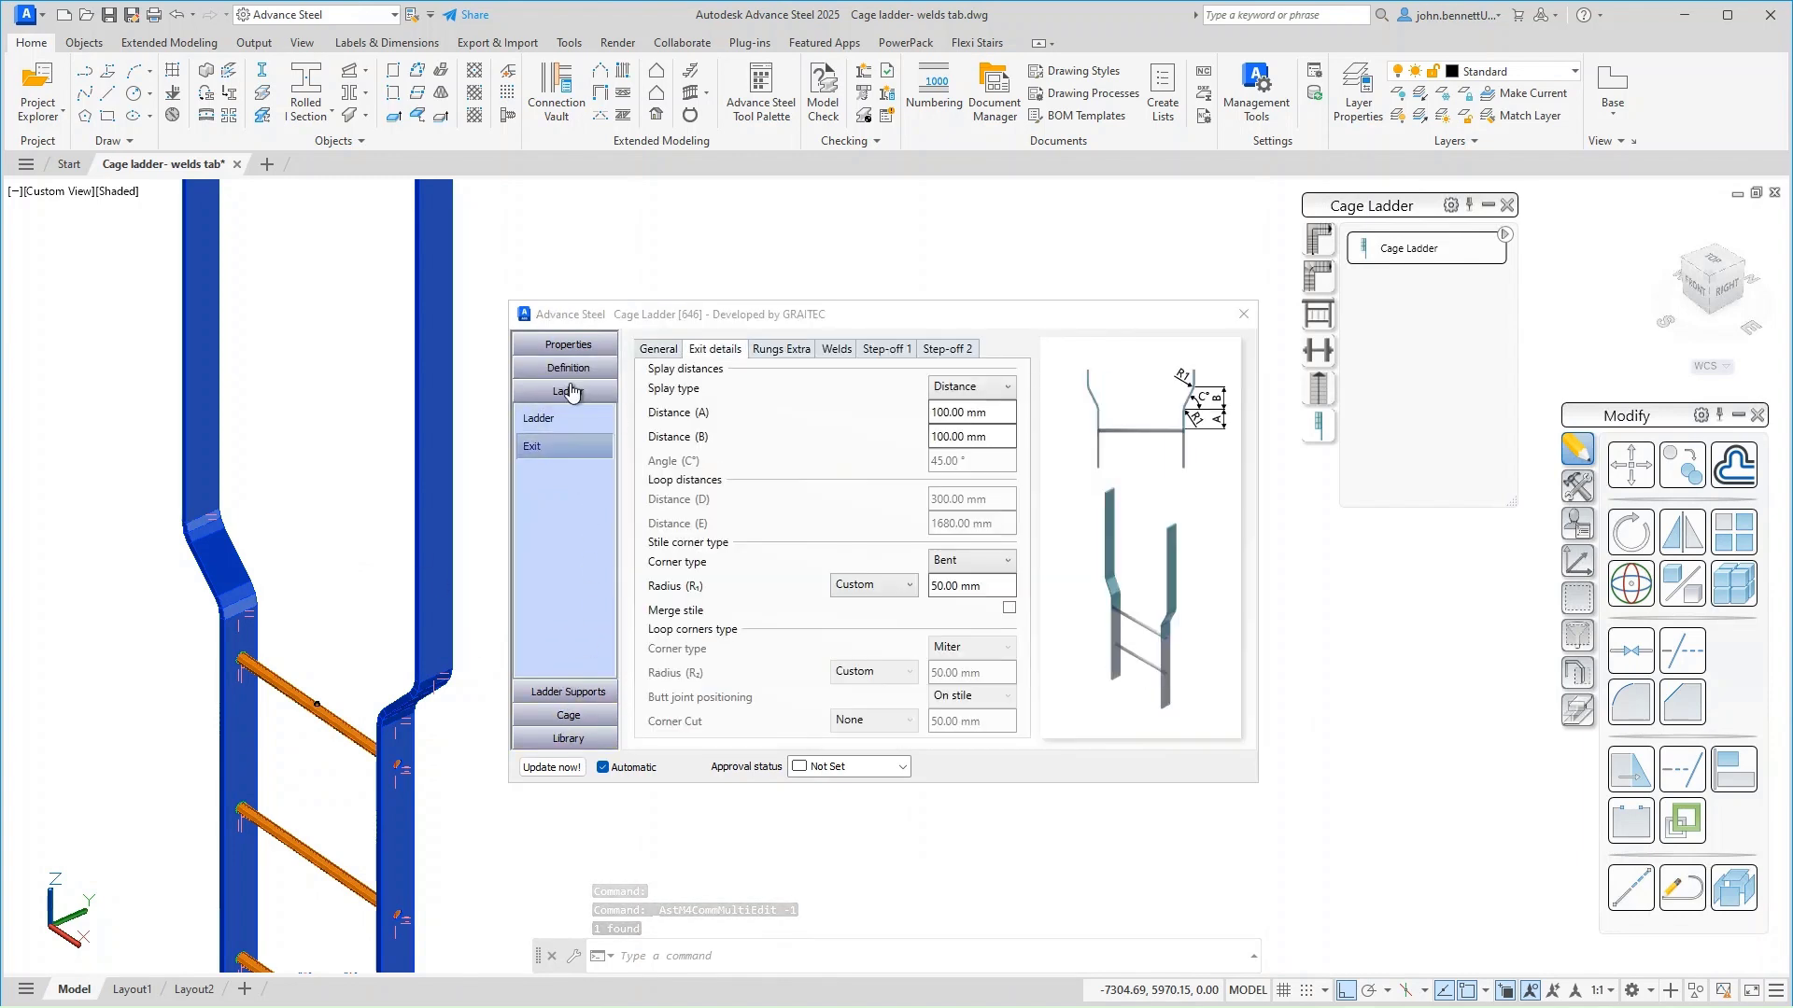
Try the Merge stile option for the splayed exit and check its effect on the exit weld settings.
left_click(1009, 608)
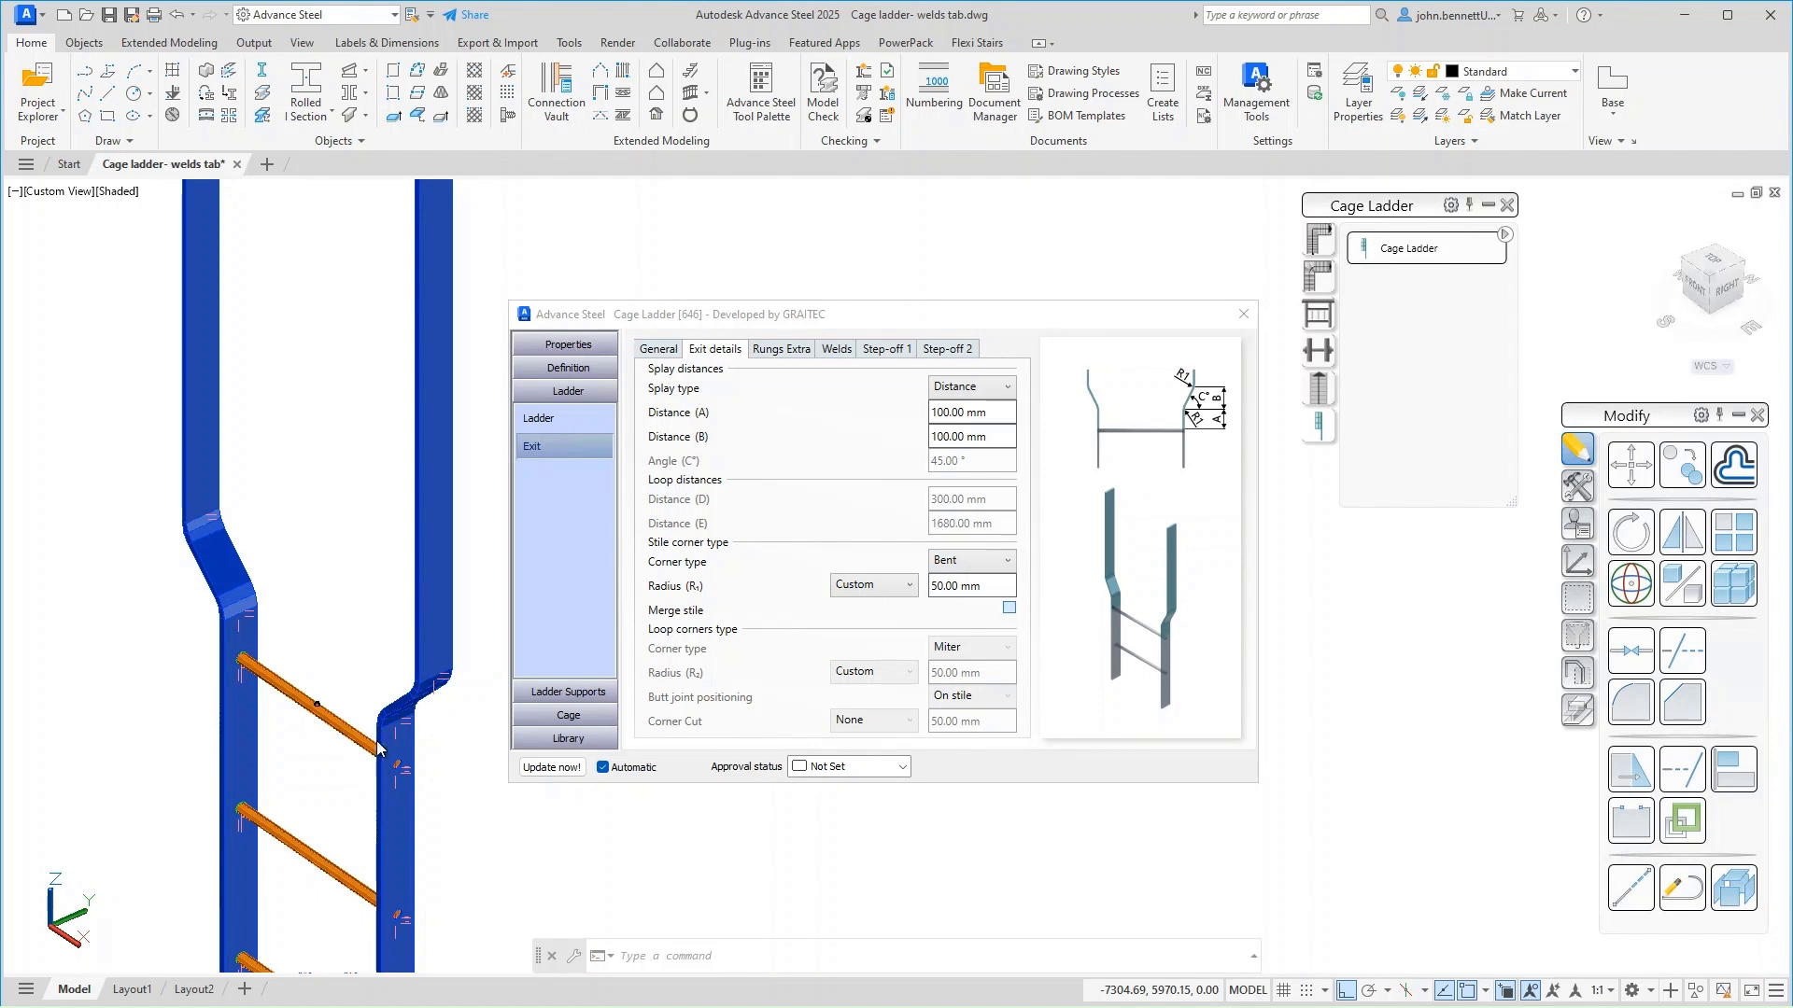
left_click(836, 353)
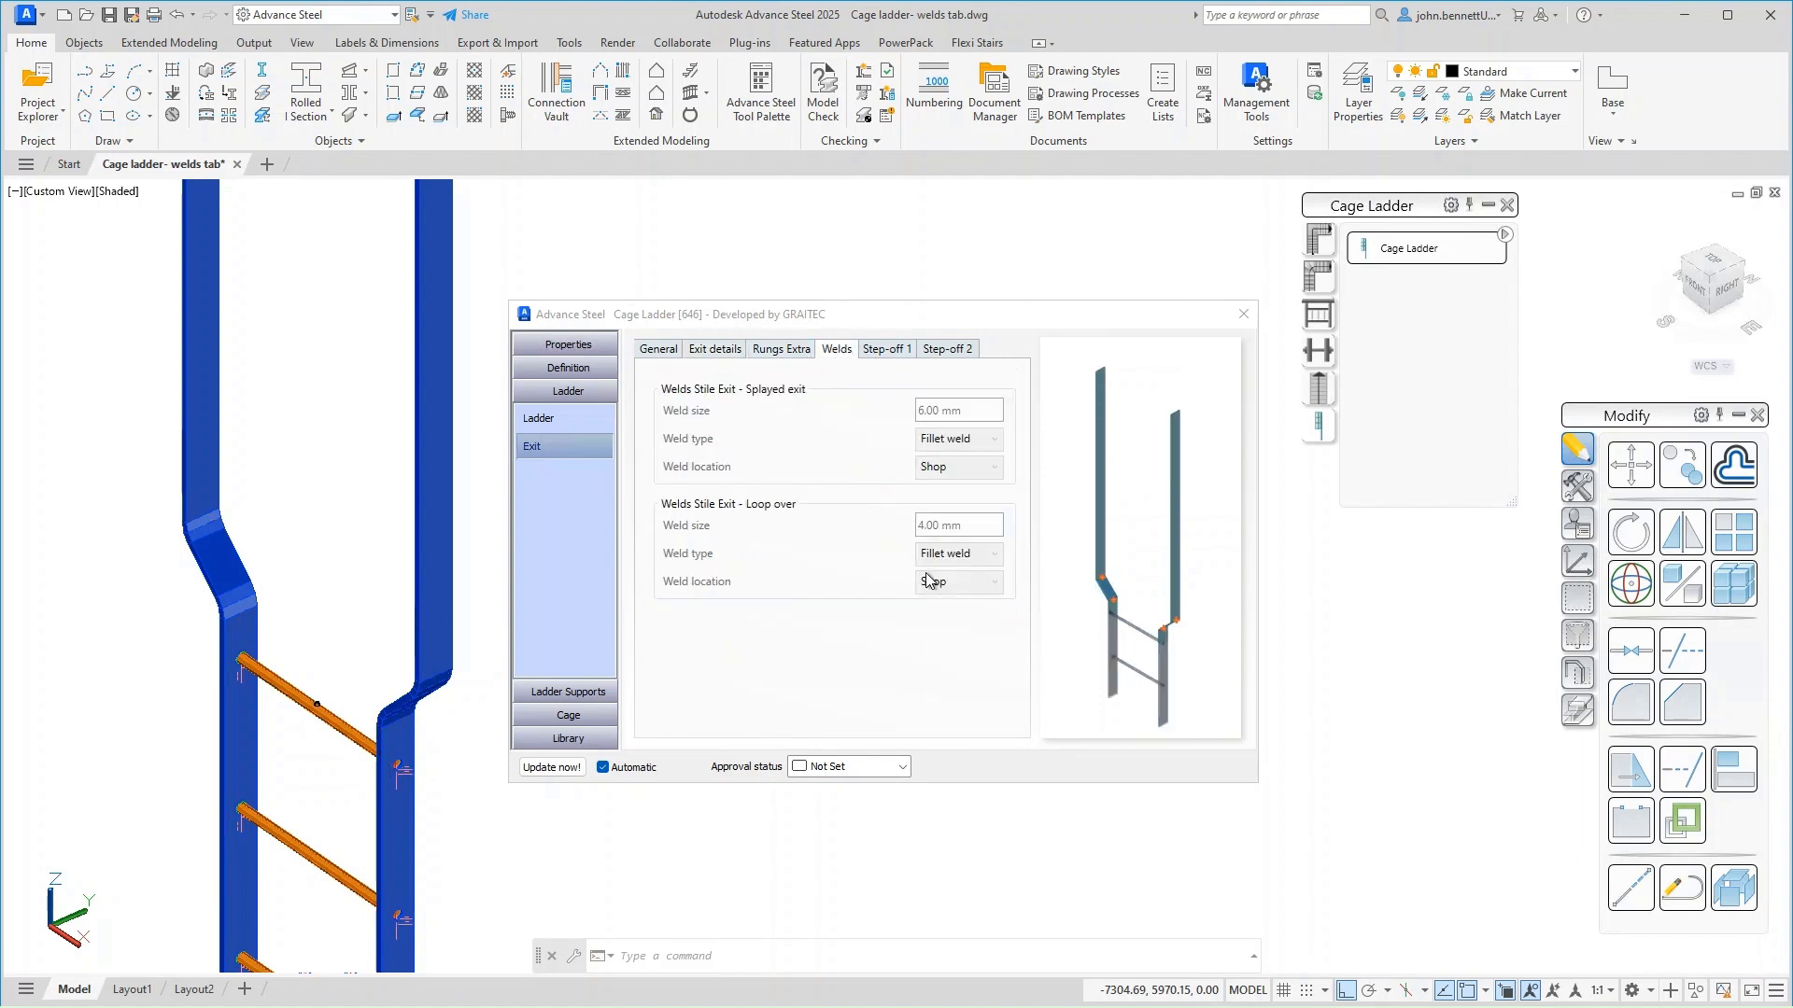
left_click(710, 353)
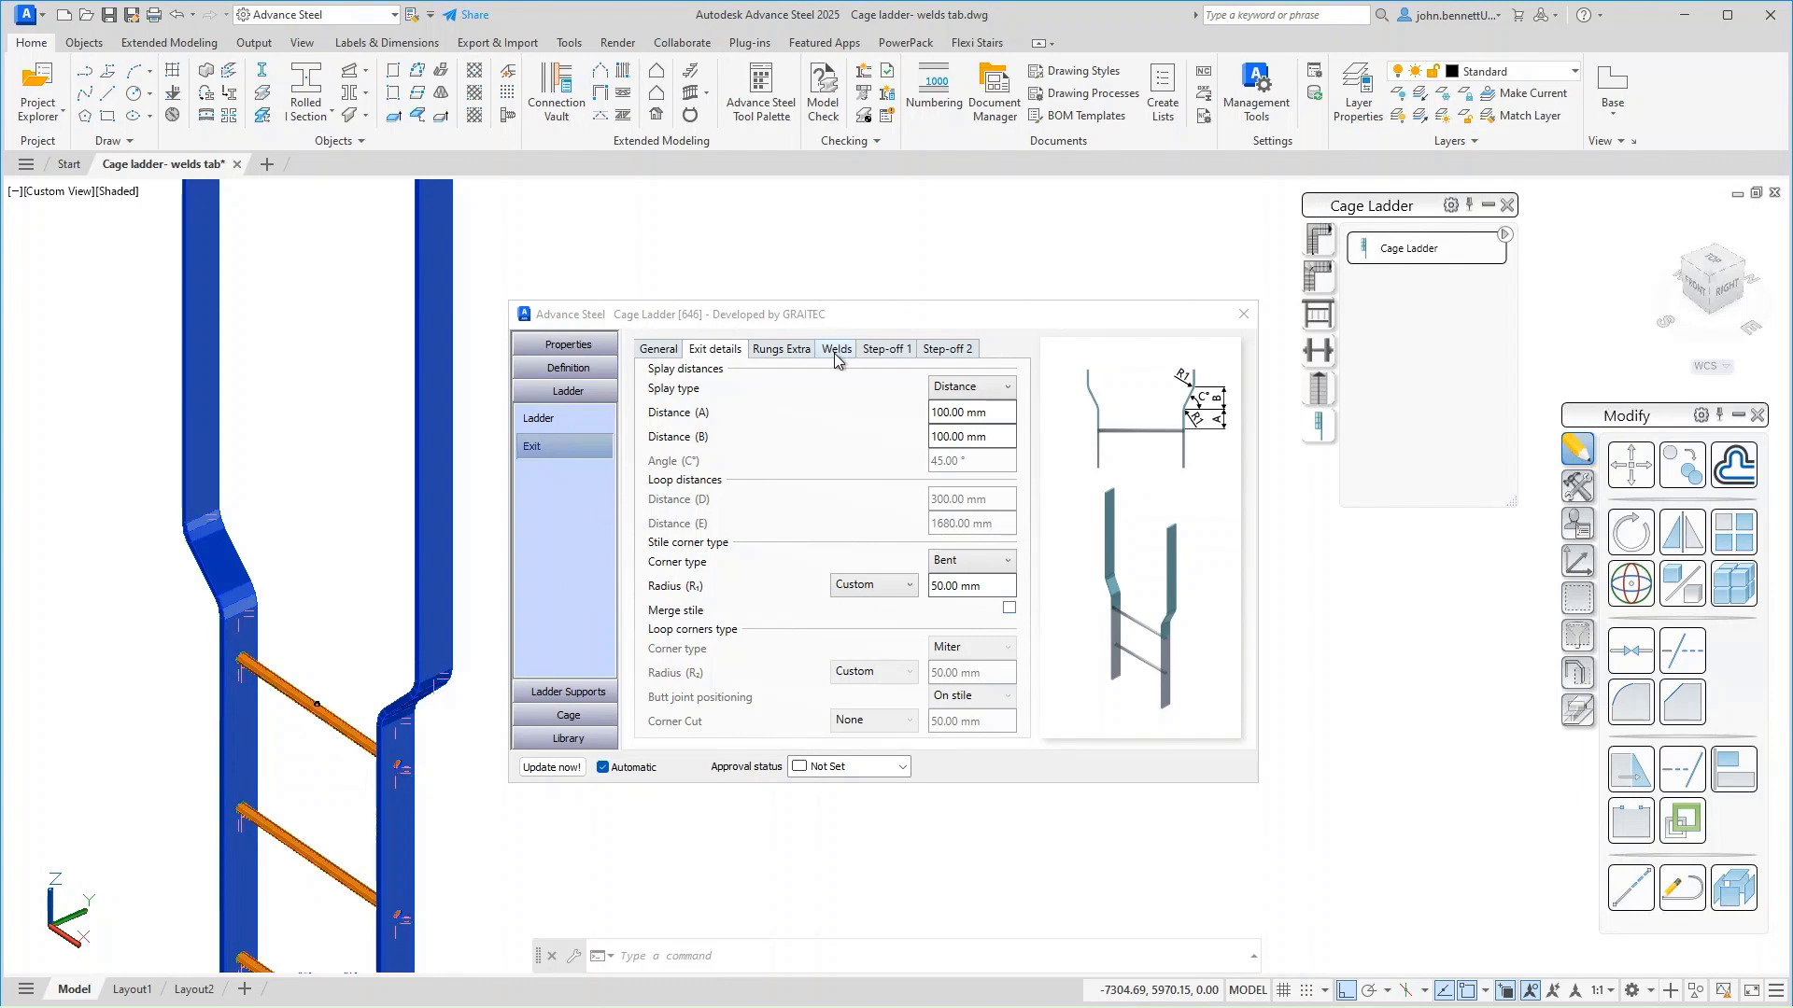
Change the ladder's exit type to Splayed loop over.
left_click(662, 351)
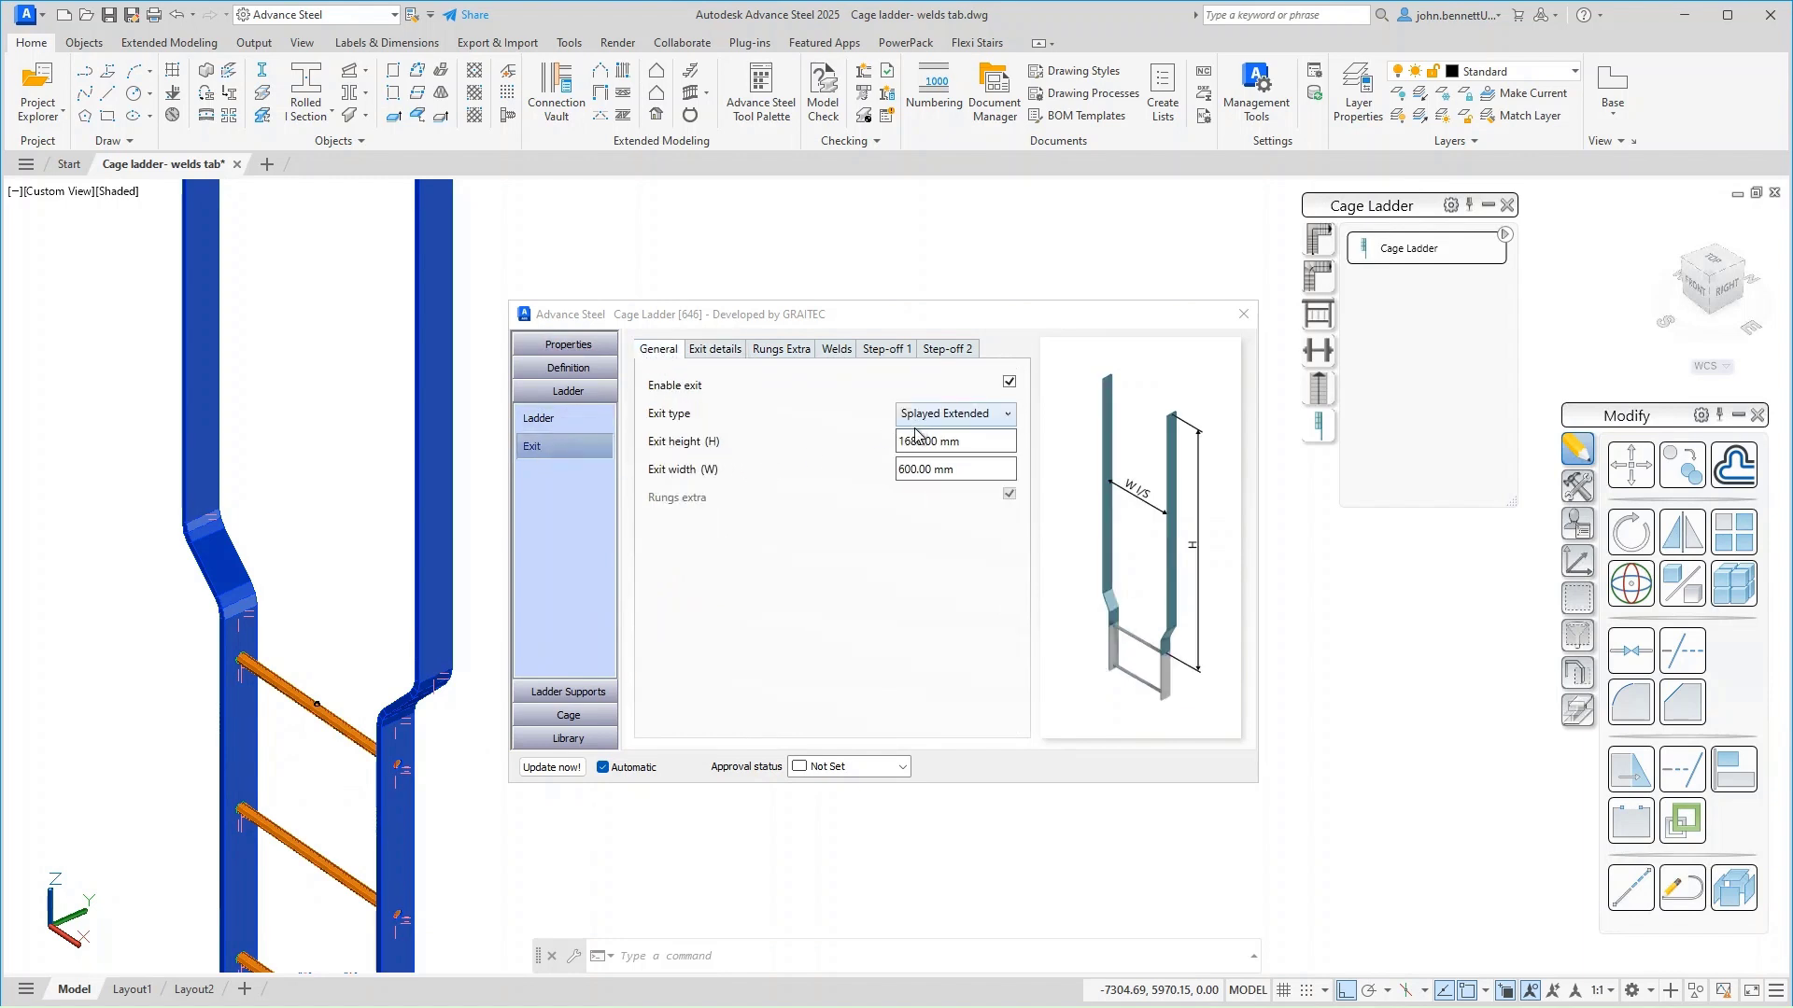
left_click(916, 416)
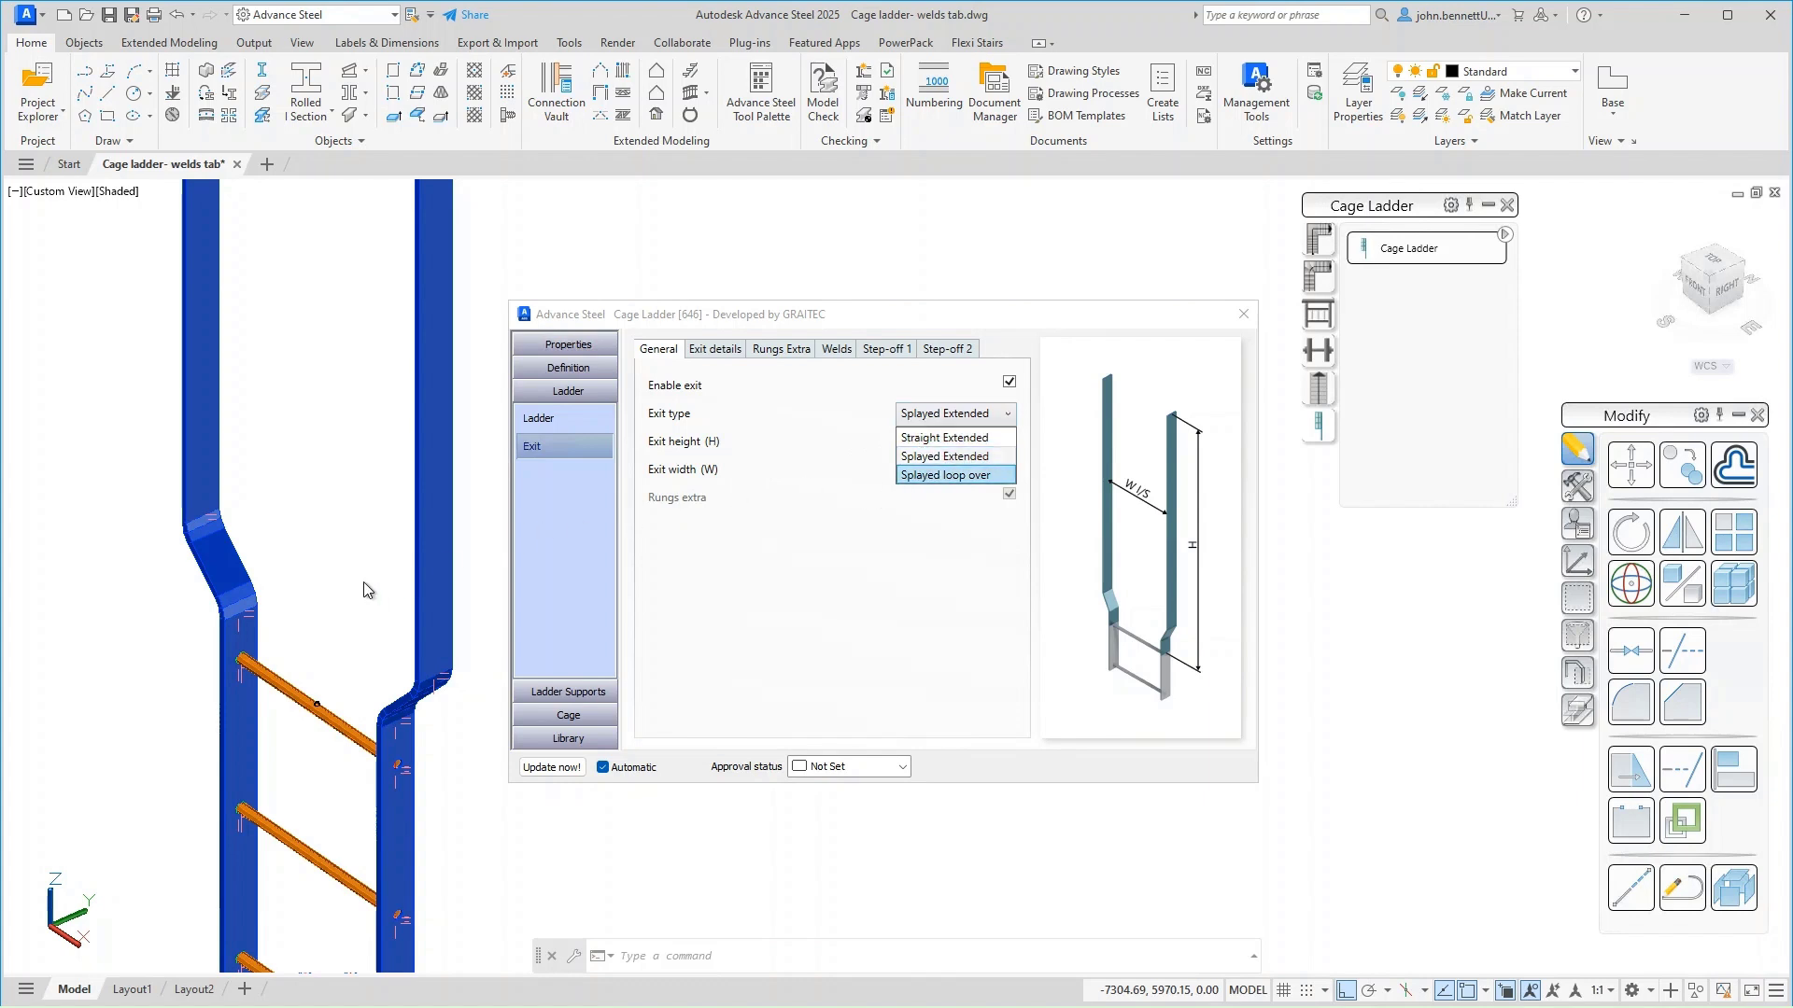
left_click(325, 586)
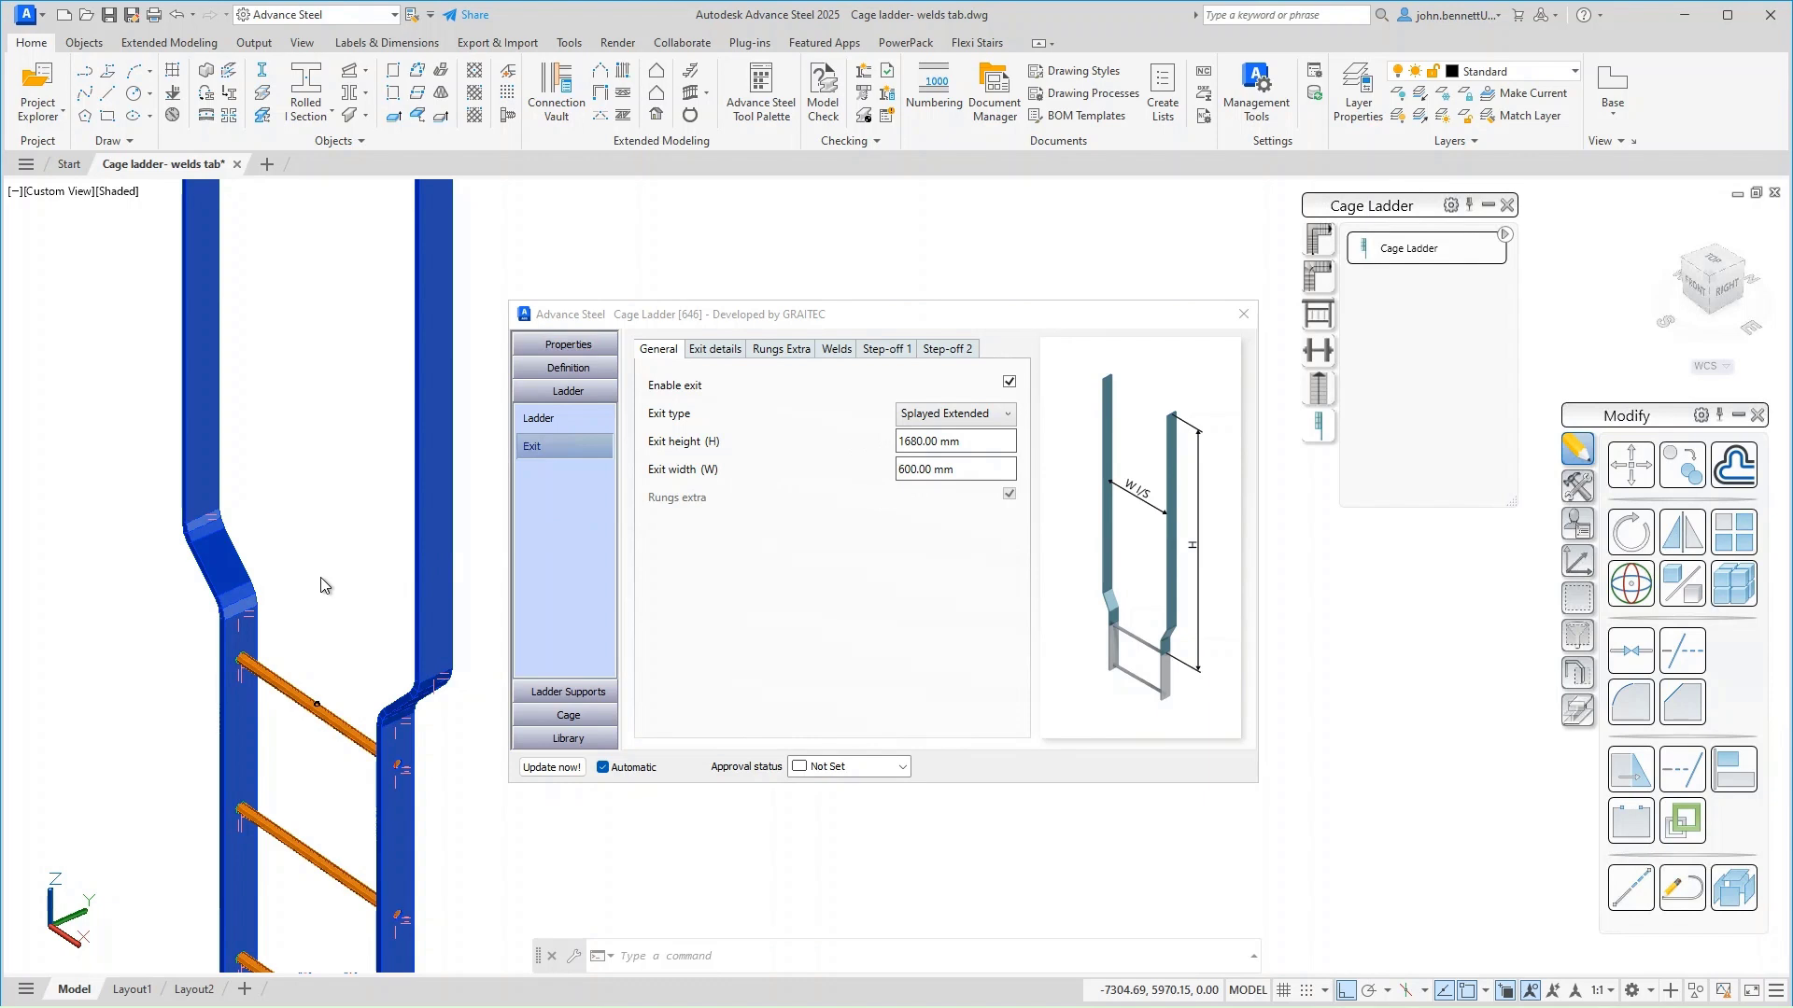
scroll(287, 565, "down", 2)
middle_click_drag(289, 568, 276, 773)
middle_click_drag(270, 676, 260, 673)
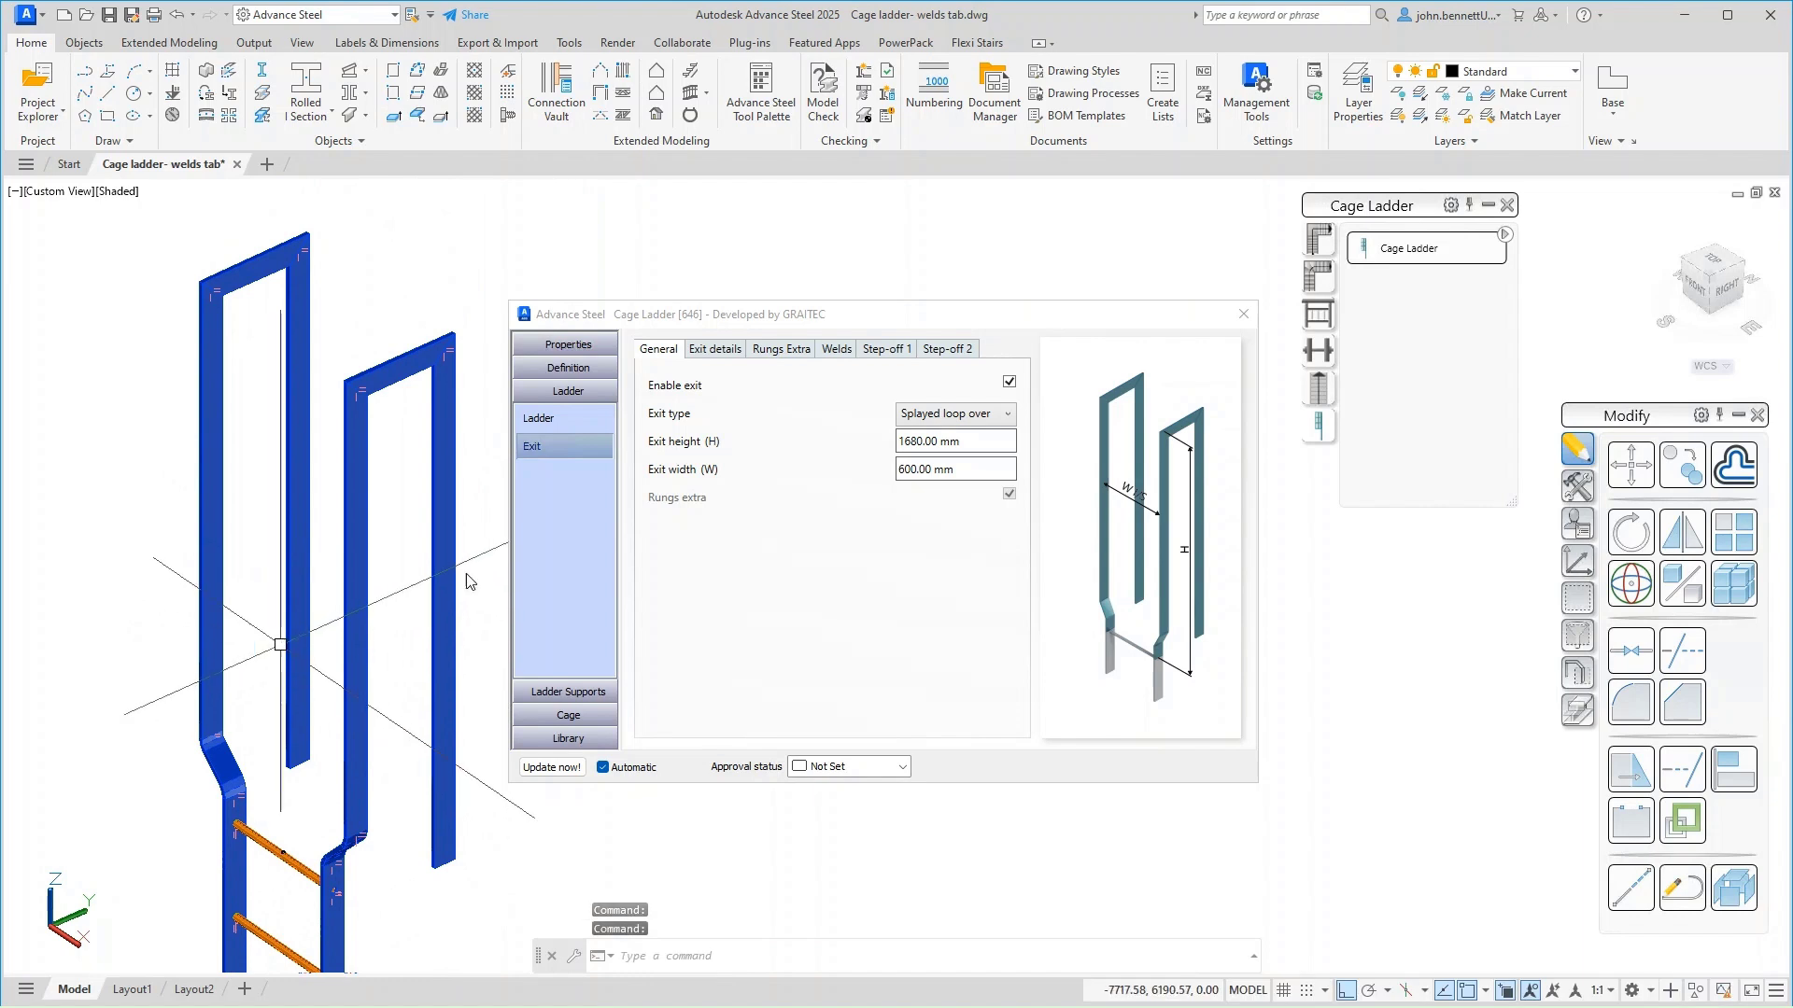
Set the stile weld size for the loop-over exit to 6 mm and close the ladder properties.
left_click(713, 350)
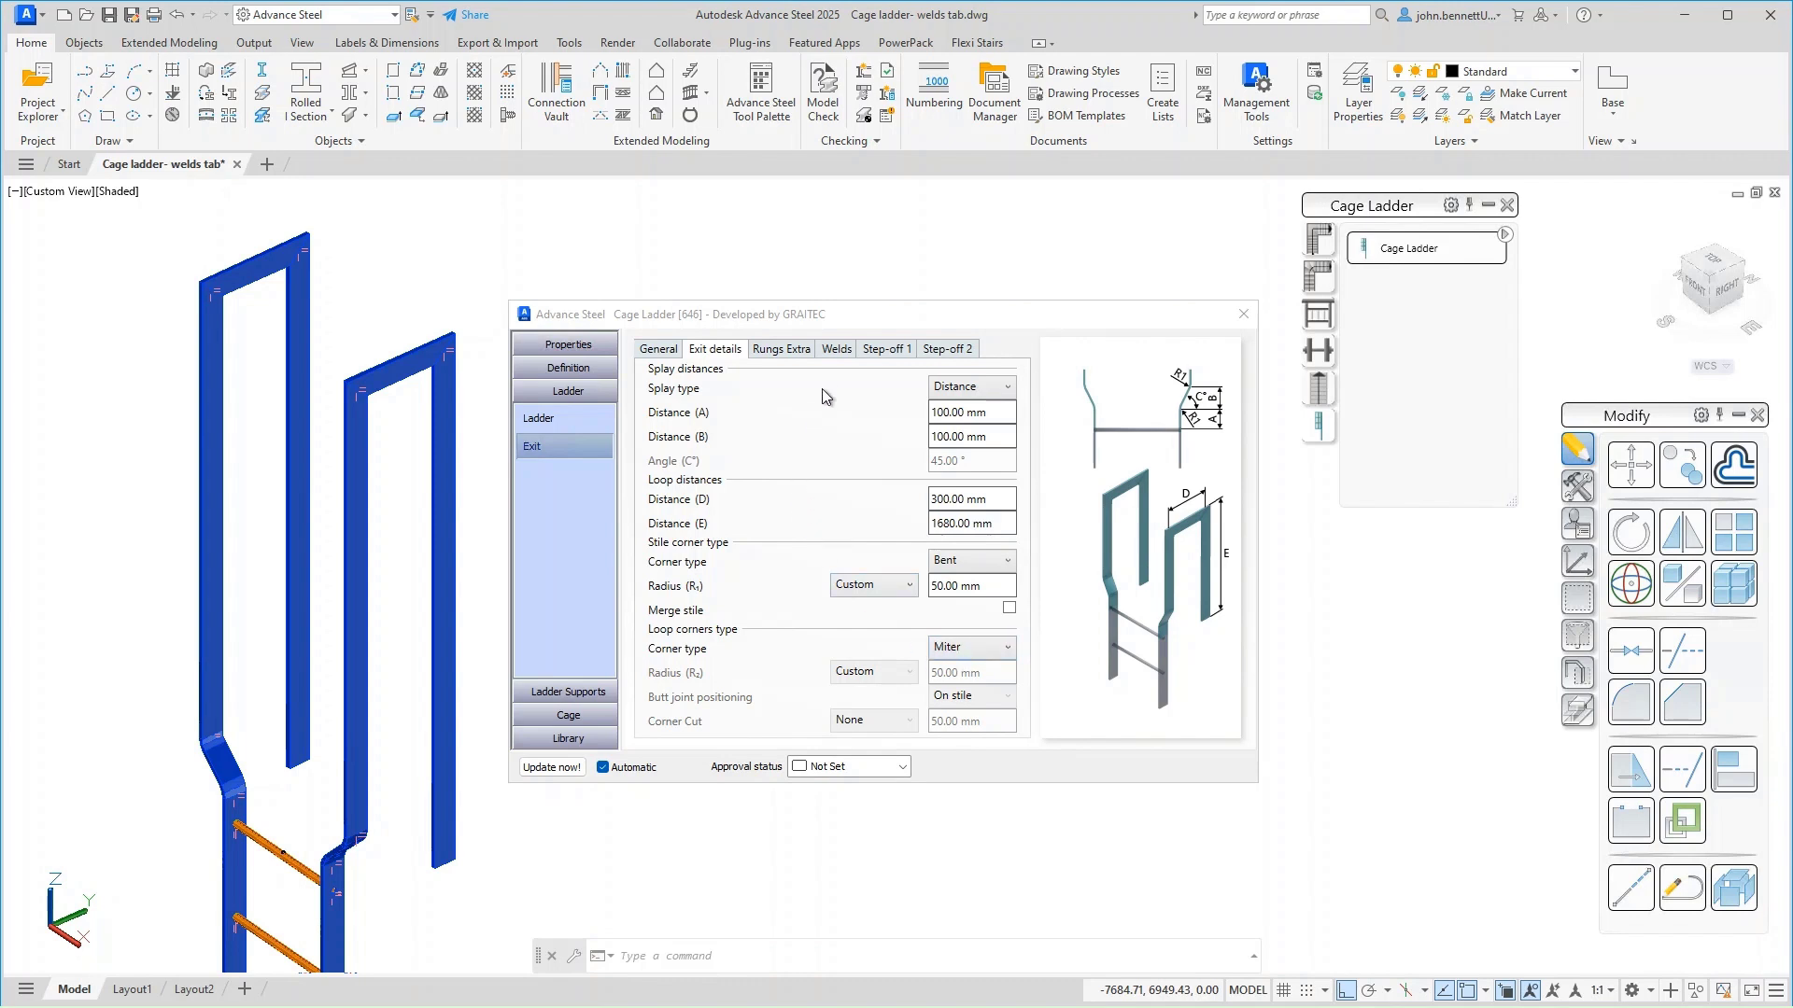
left_click(835, 351)
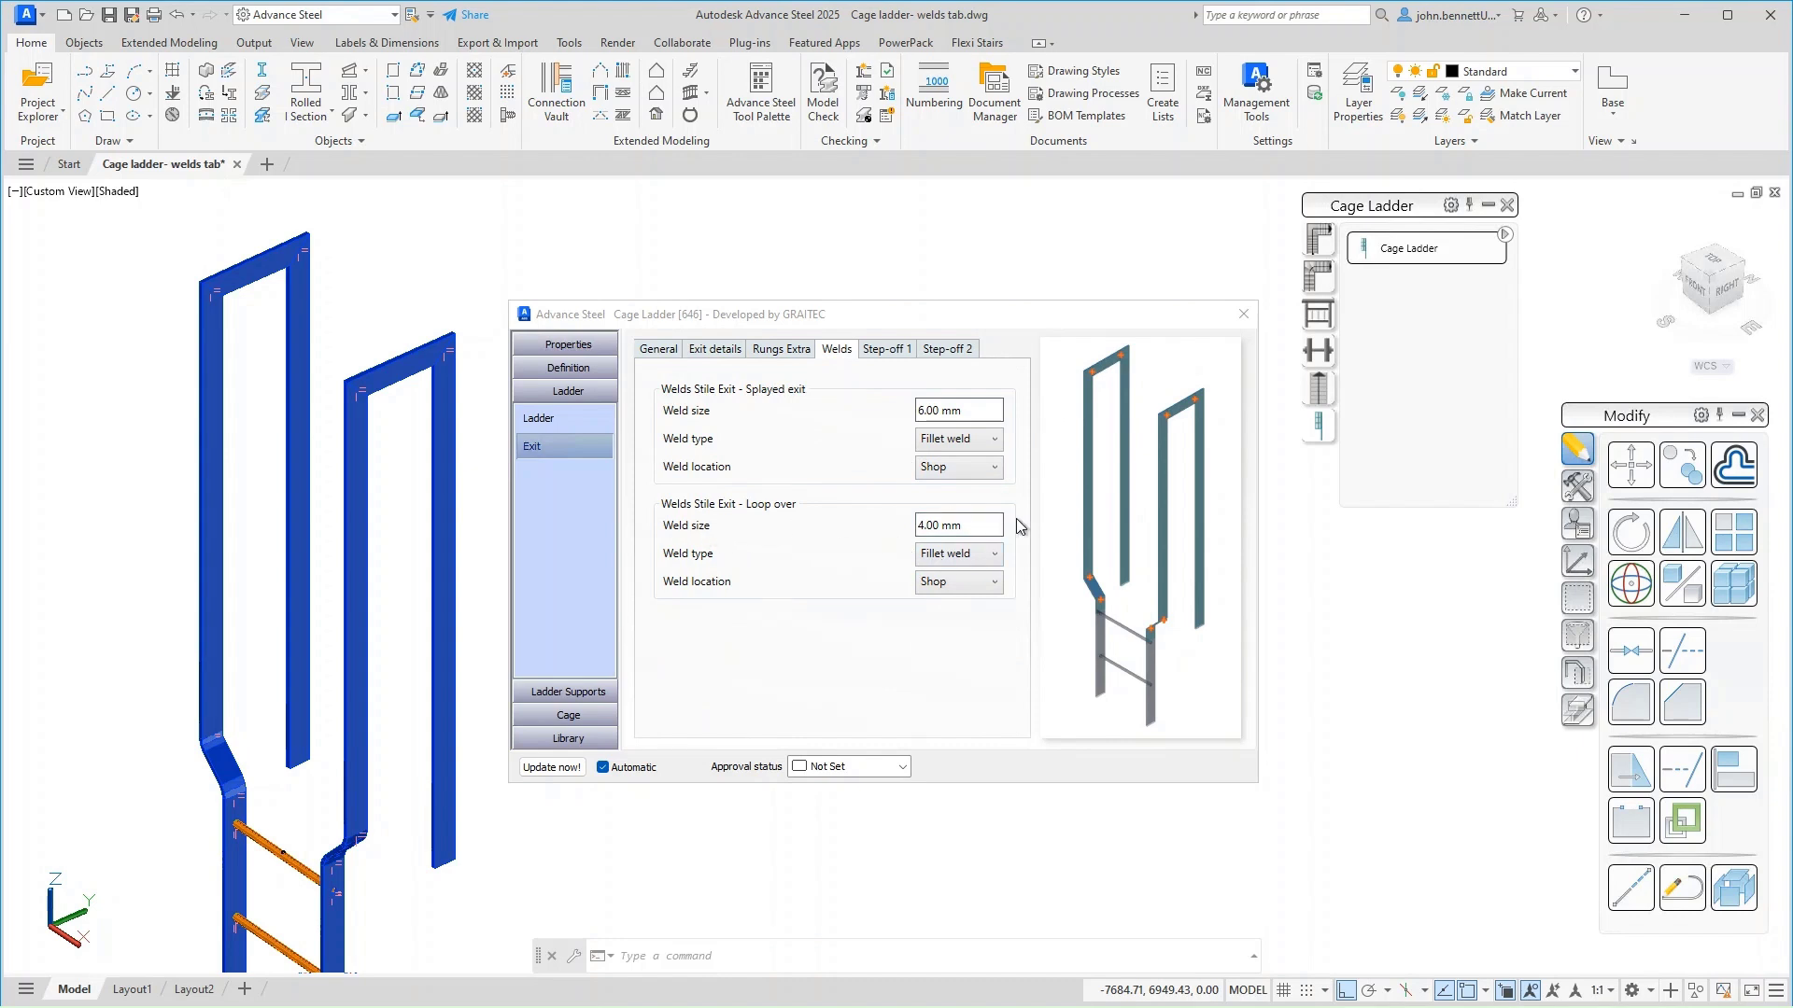
left_click_drag(976, 527, 923, 533)
left_click(920, 525)
left_click(1243, 314)
Check the thickness of the weld at the loop's upper corner in its weld properties.
scroll(504, 366, "up", 6)
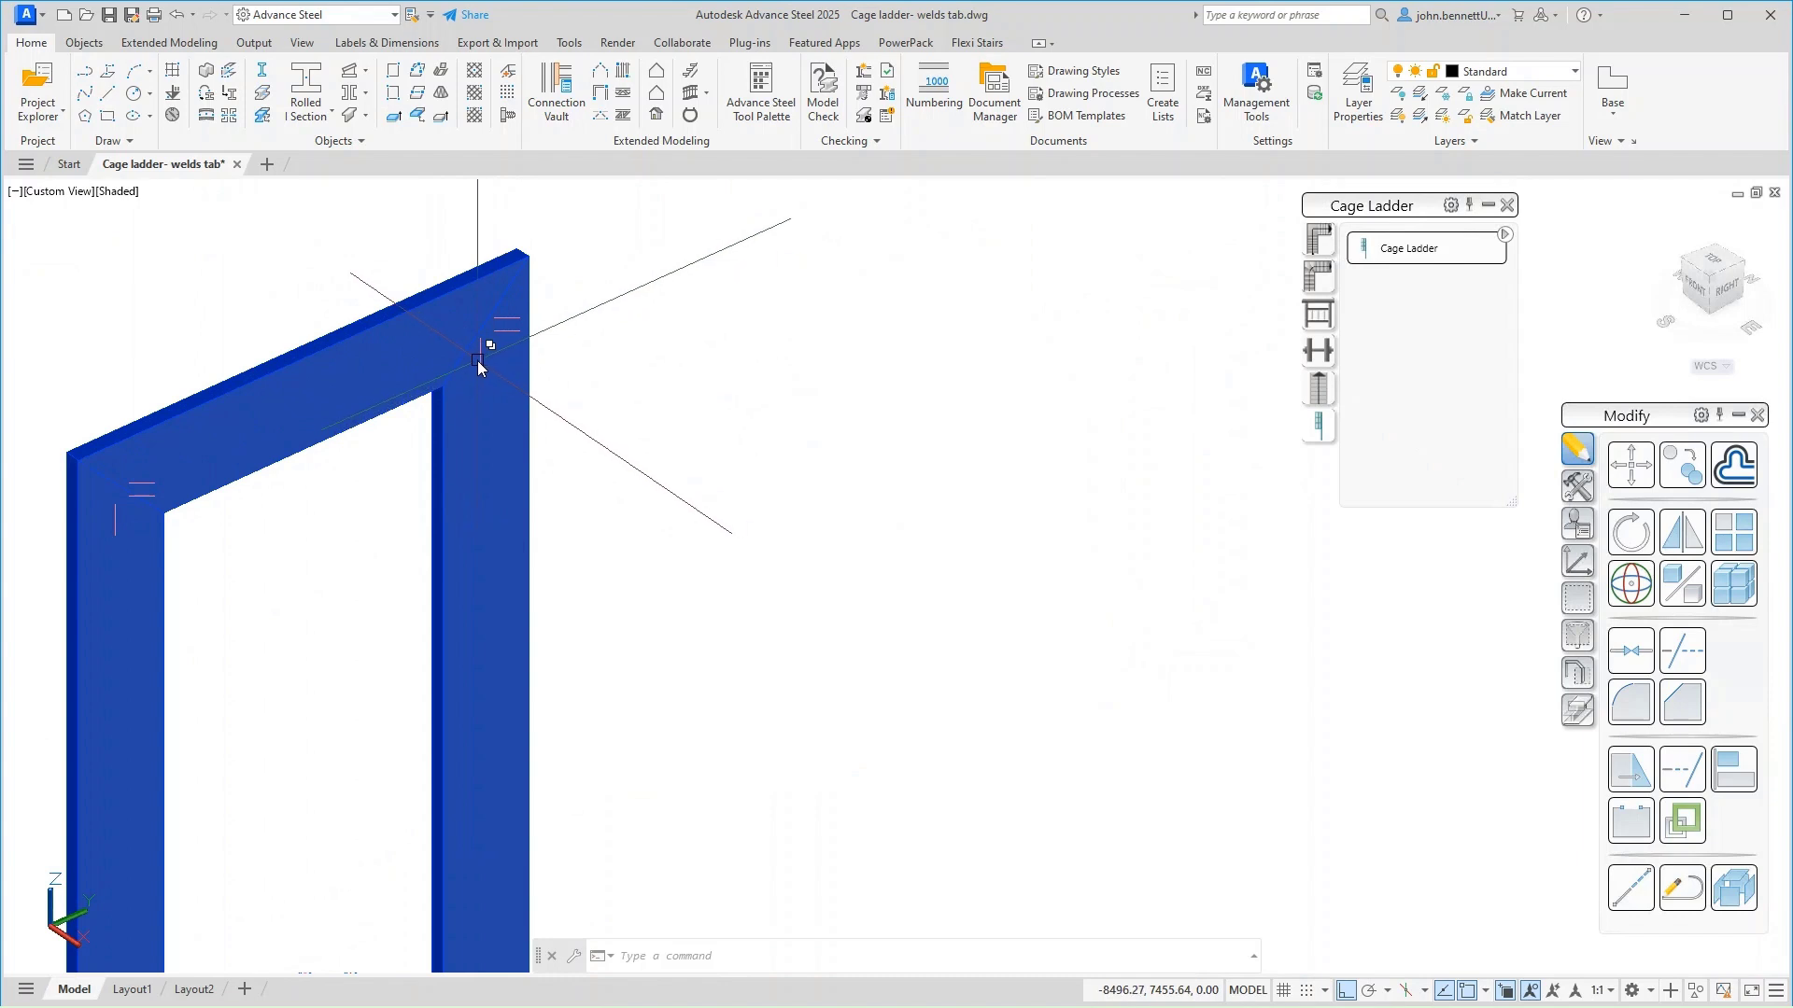
left_click(479, 361)
left_click(573, 455)
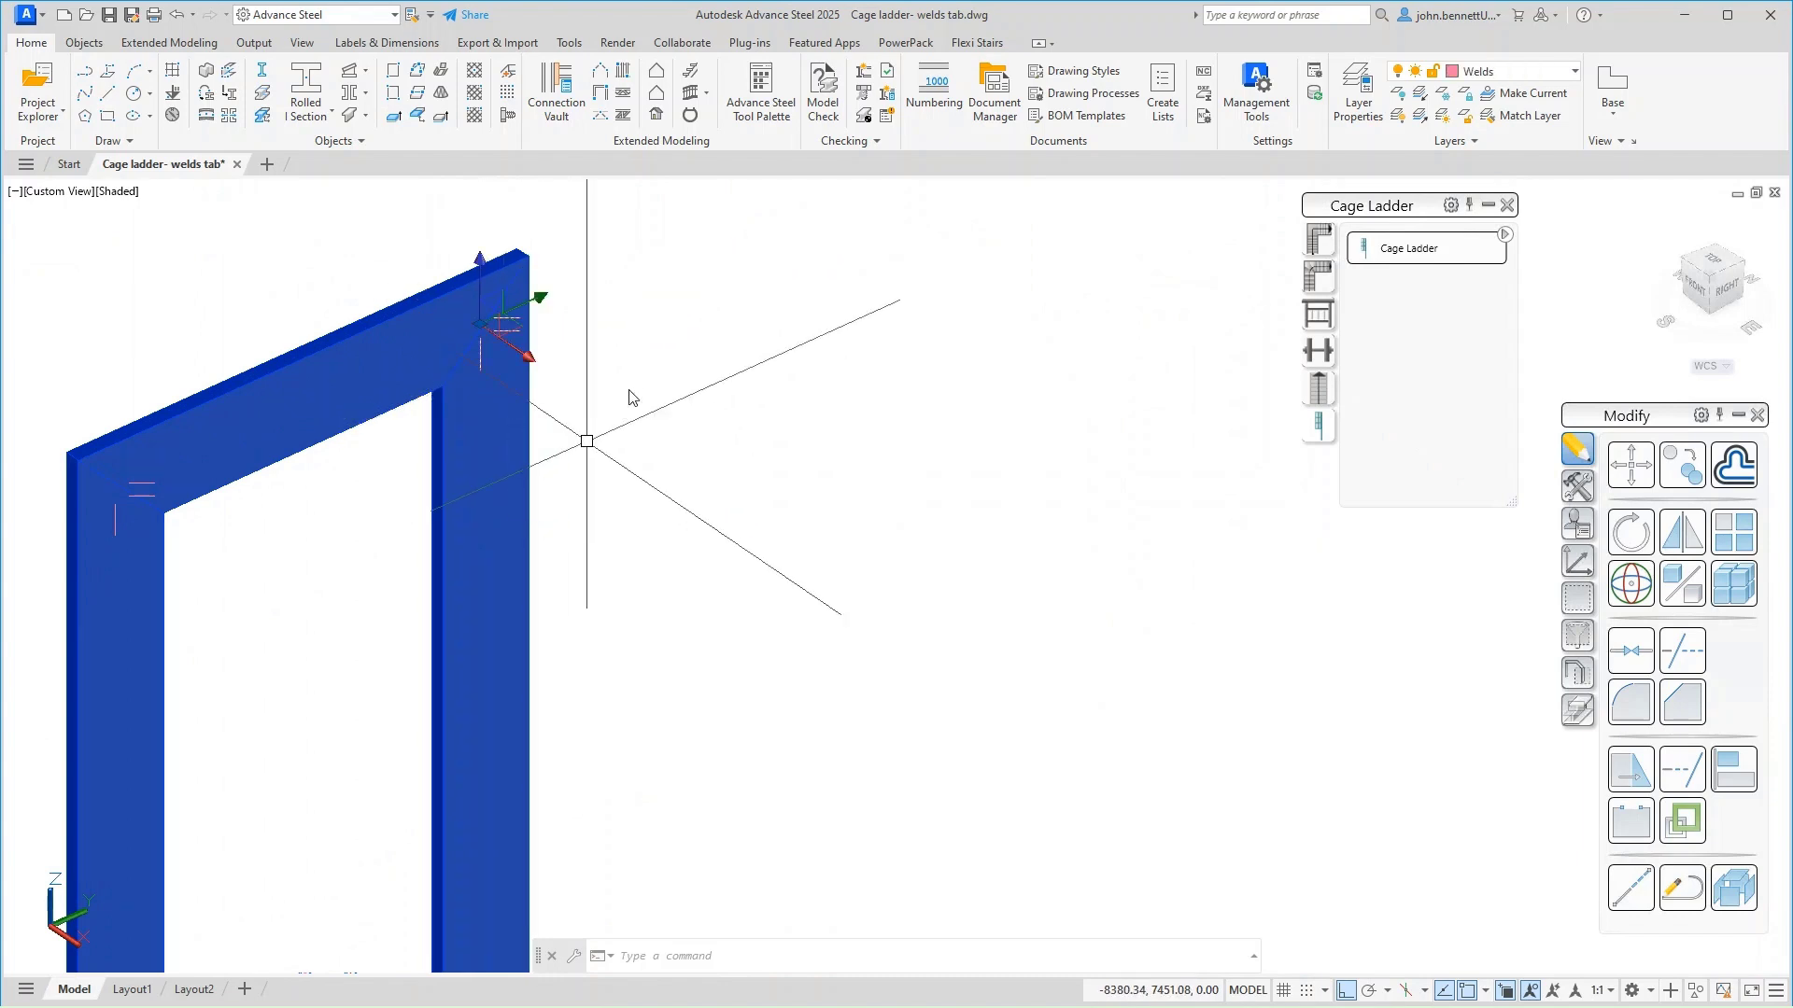
right_click(637, 360)
left_click(725, 634)
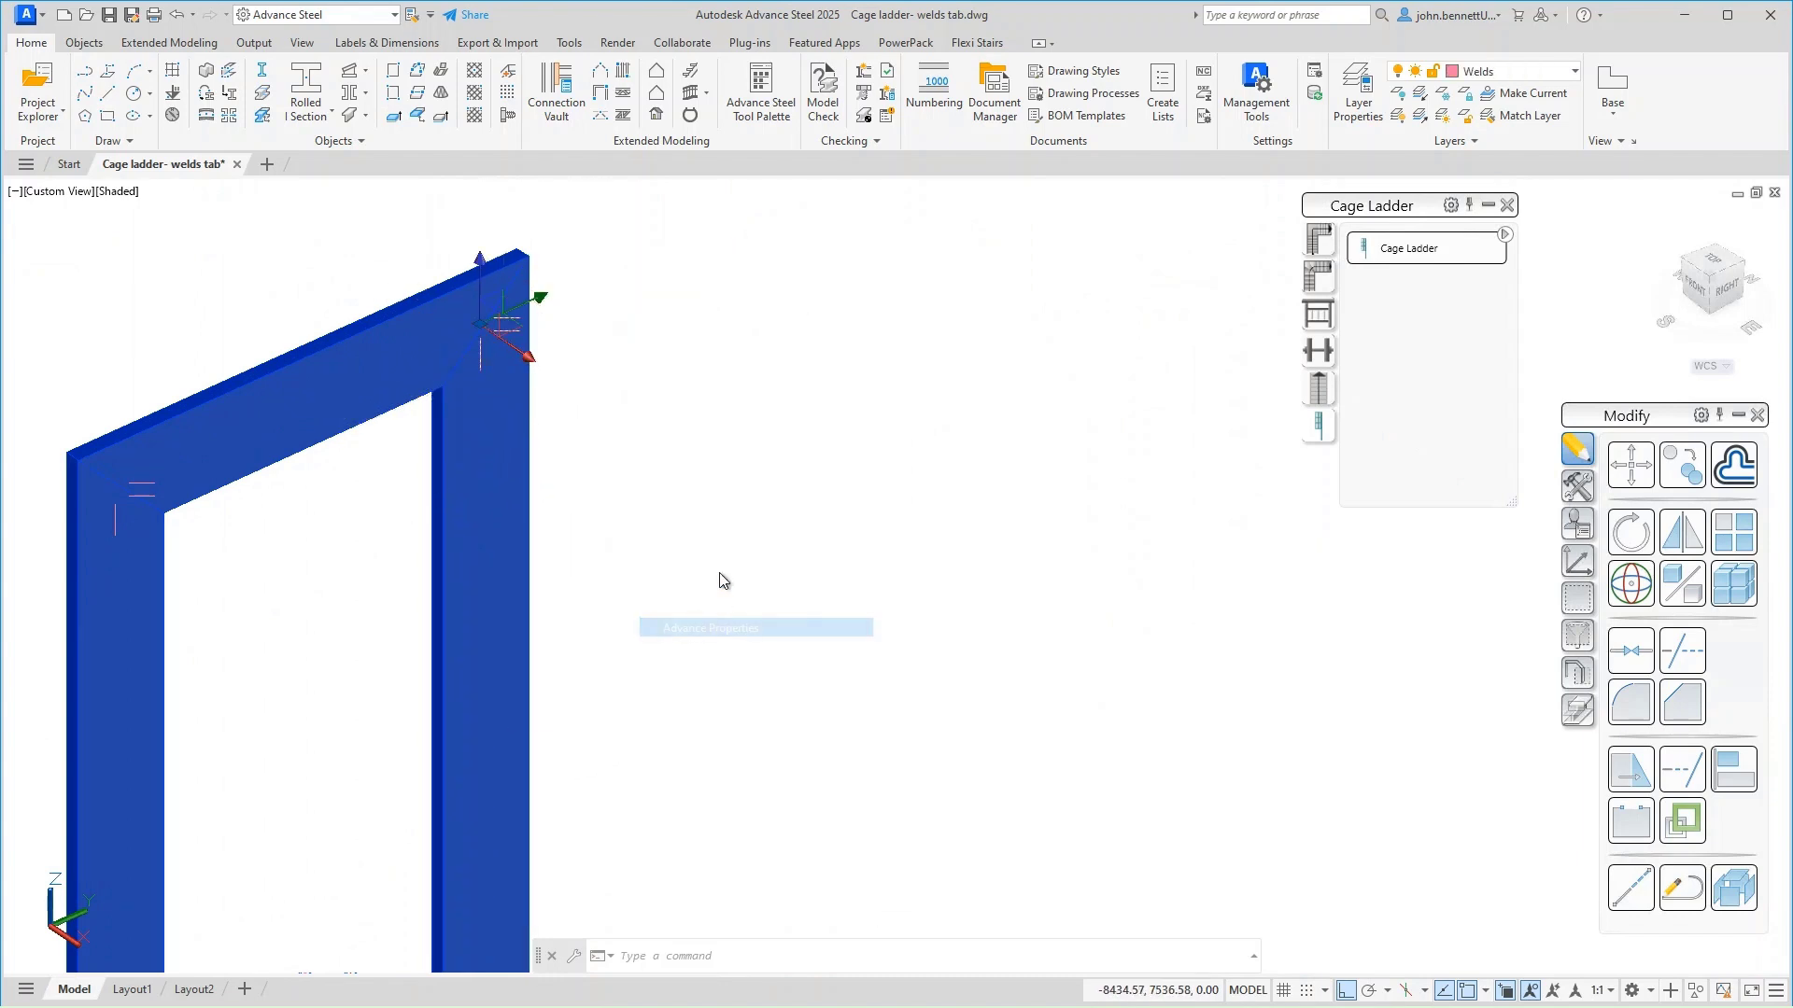
left_click_drag(706, 322, 820, 340)
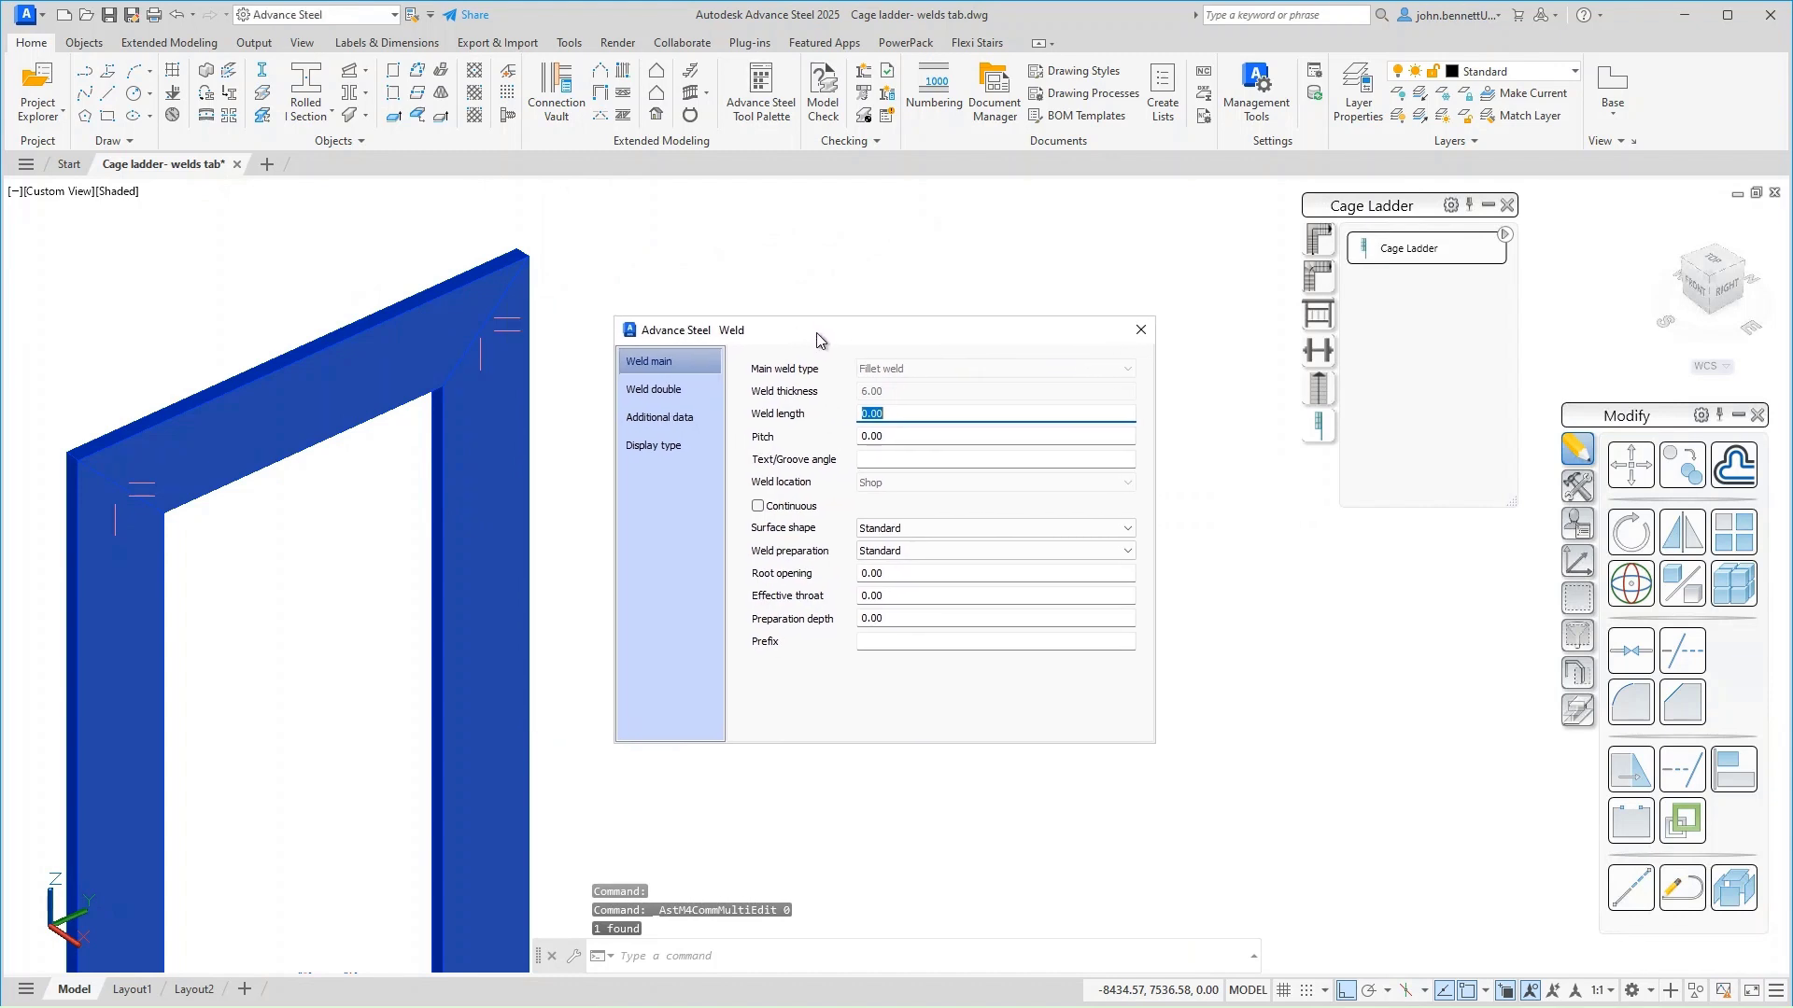
Close the weld properties and select the loop's two vertical stile pieces to examine their mitred corner joints.
left_click(1148, 332)
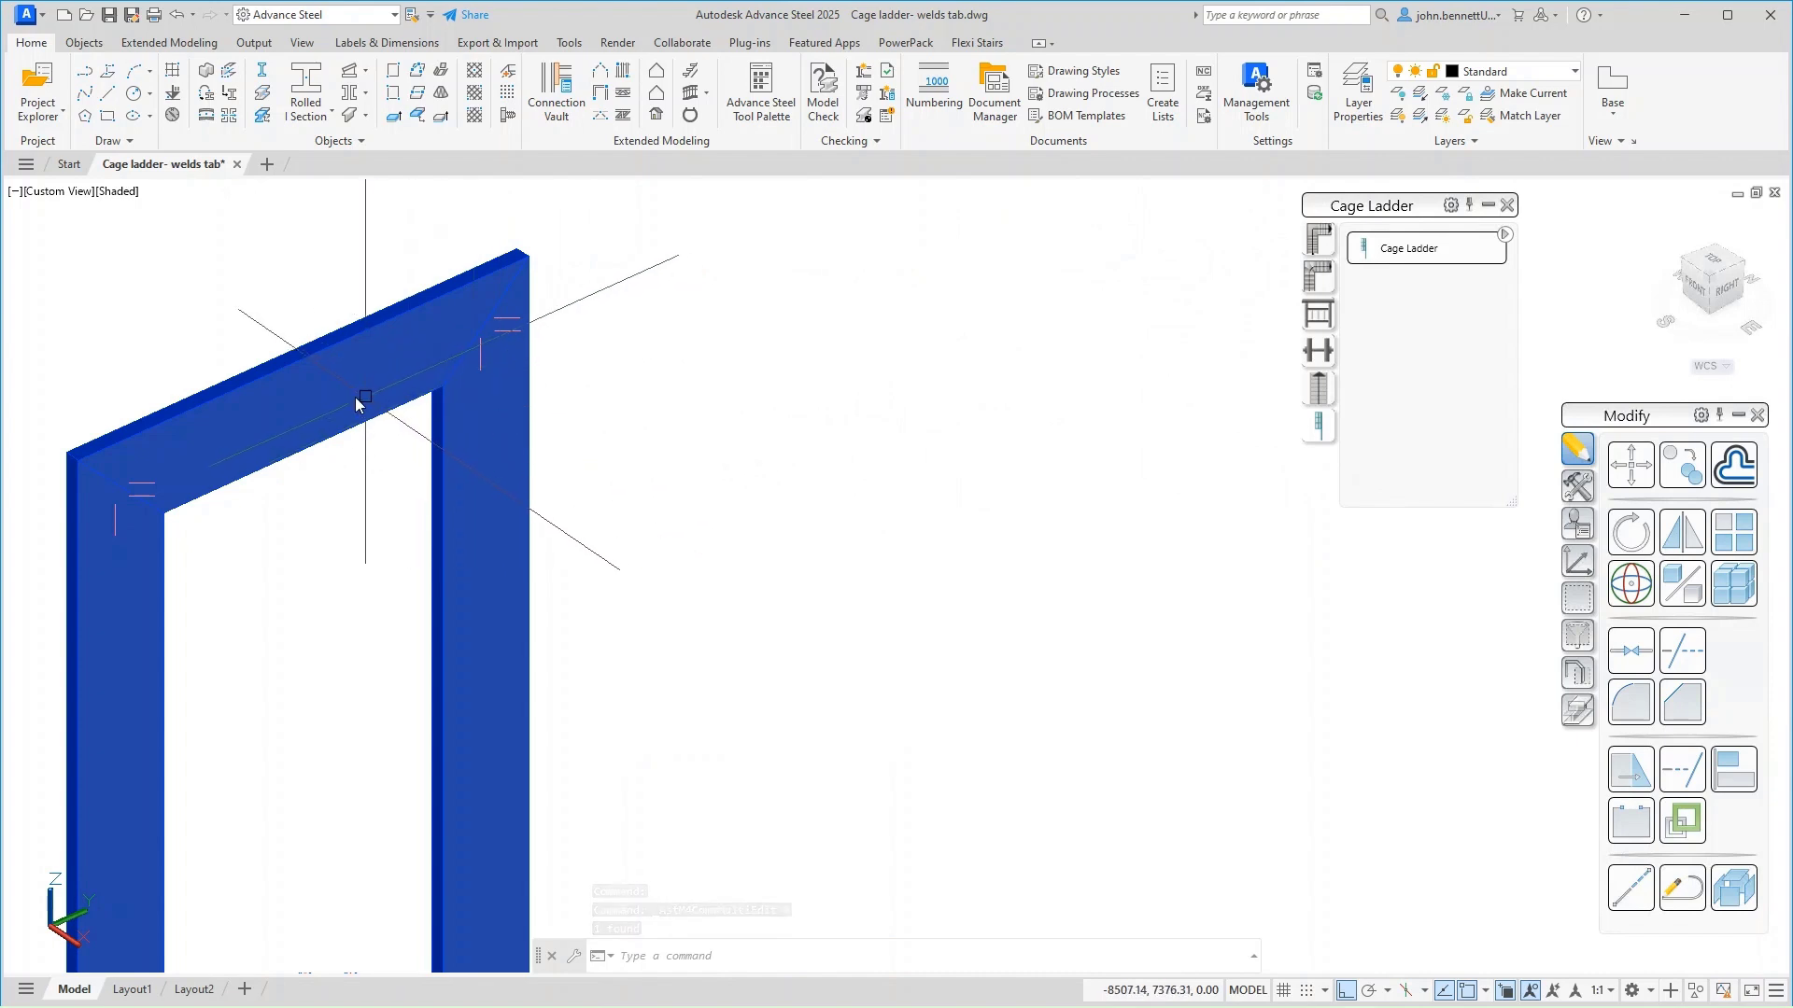
left_click(453, 461)
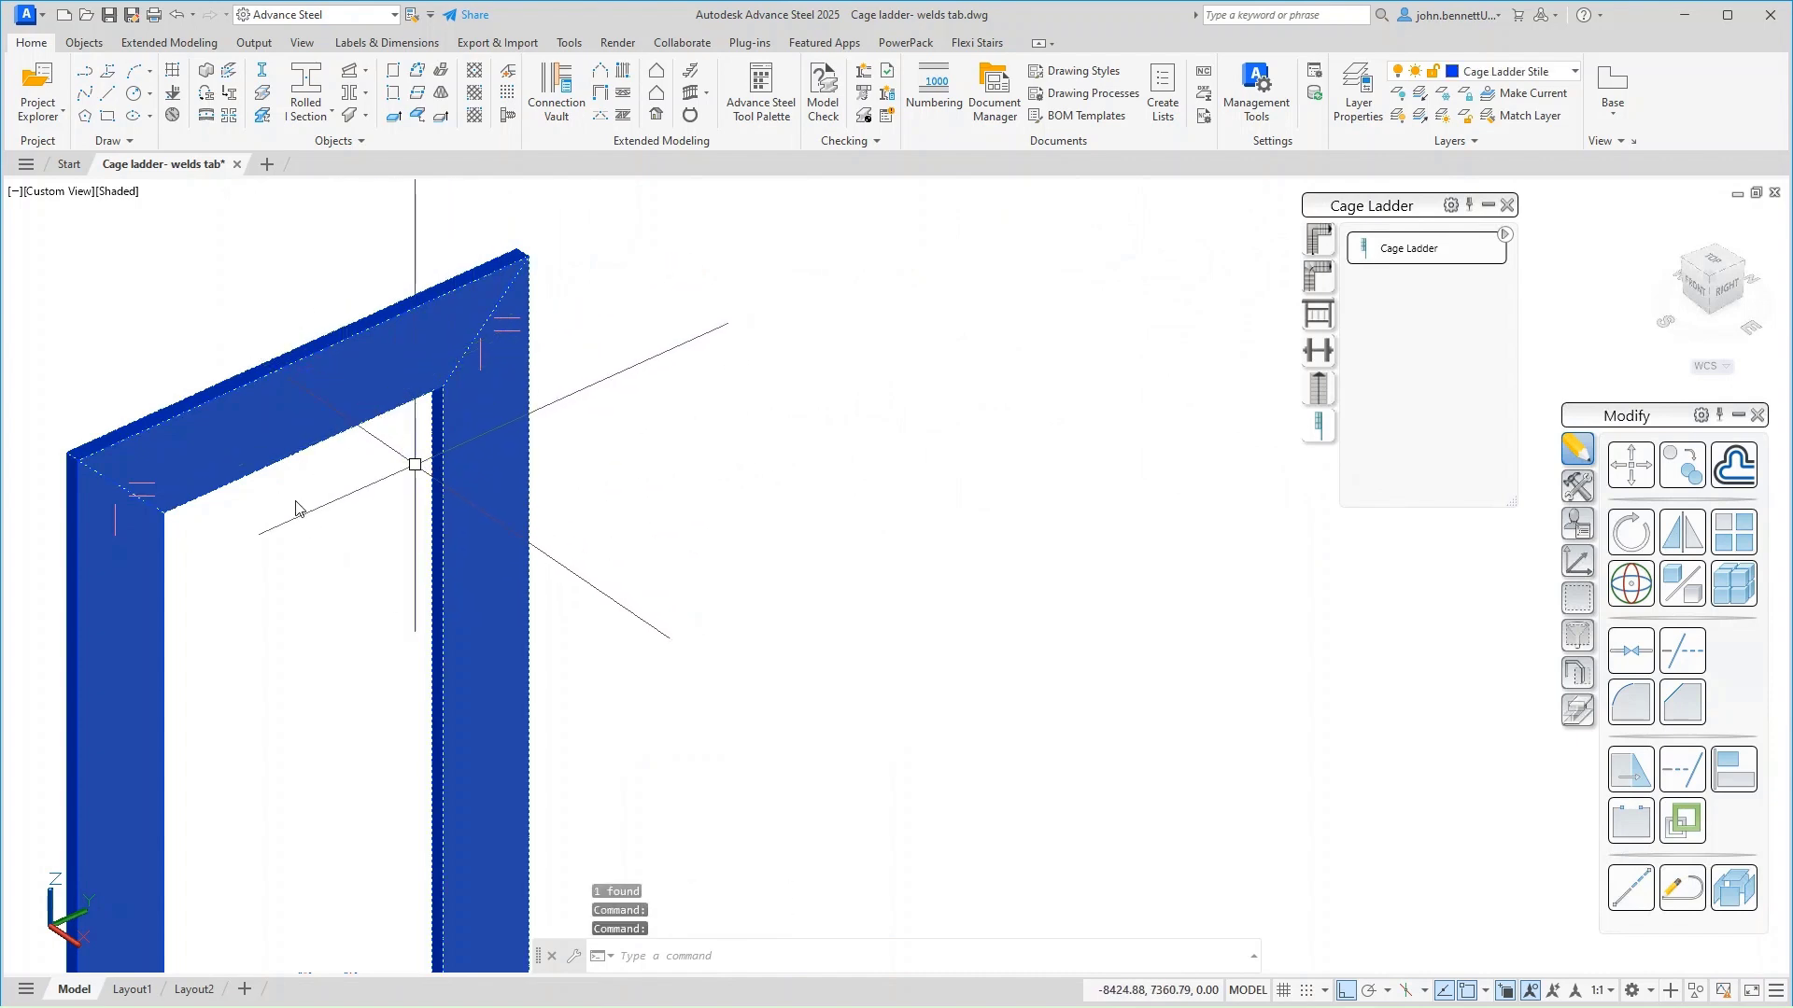
left_click(163, 561)
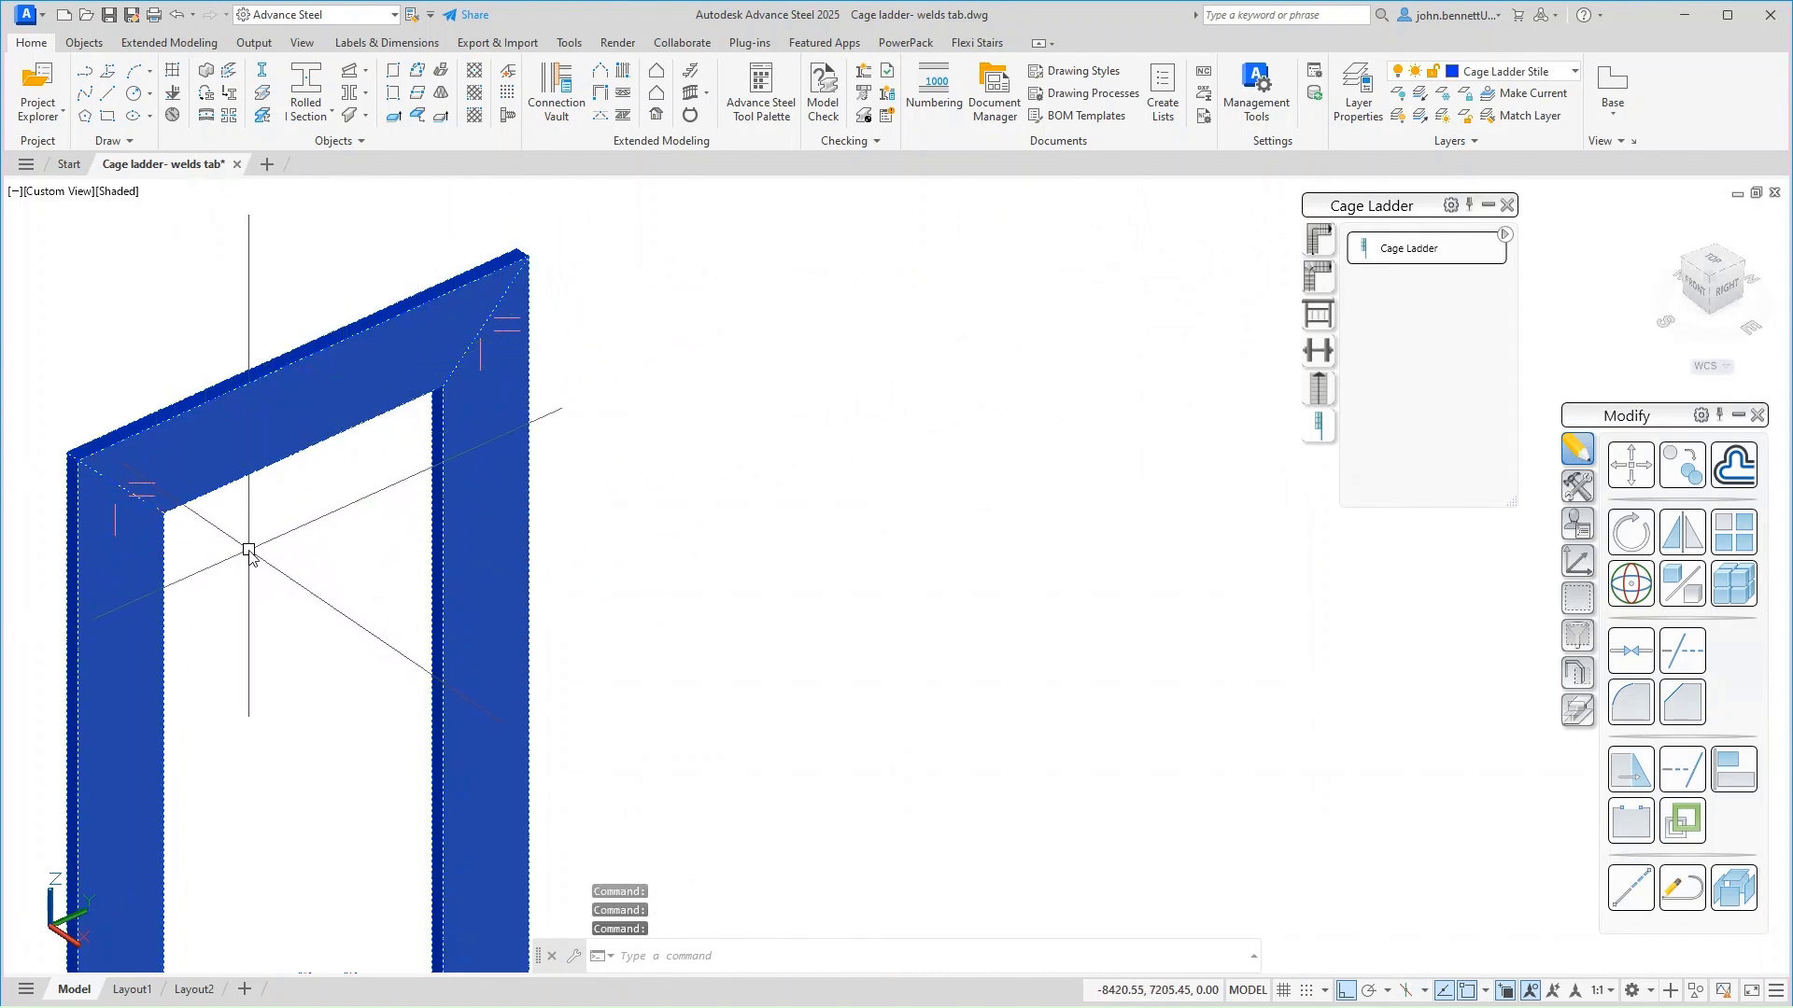
key("Escape")
Reopen the cage ladder's joint properties from a loop stile and go to the ladder's exit settings.
scroll(253, 534, "down", 8)
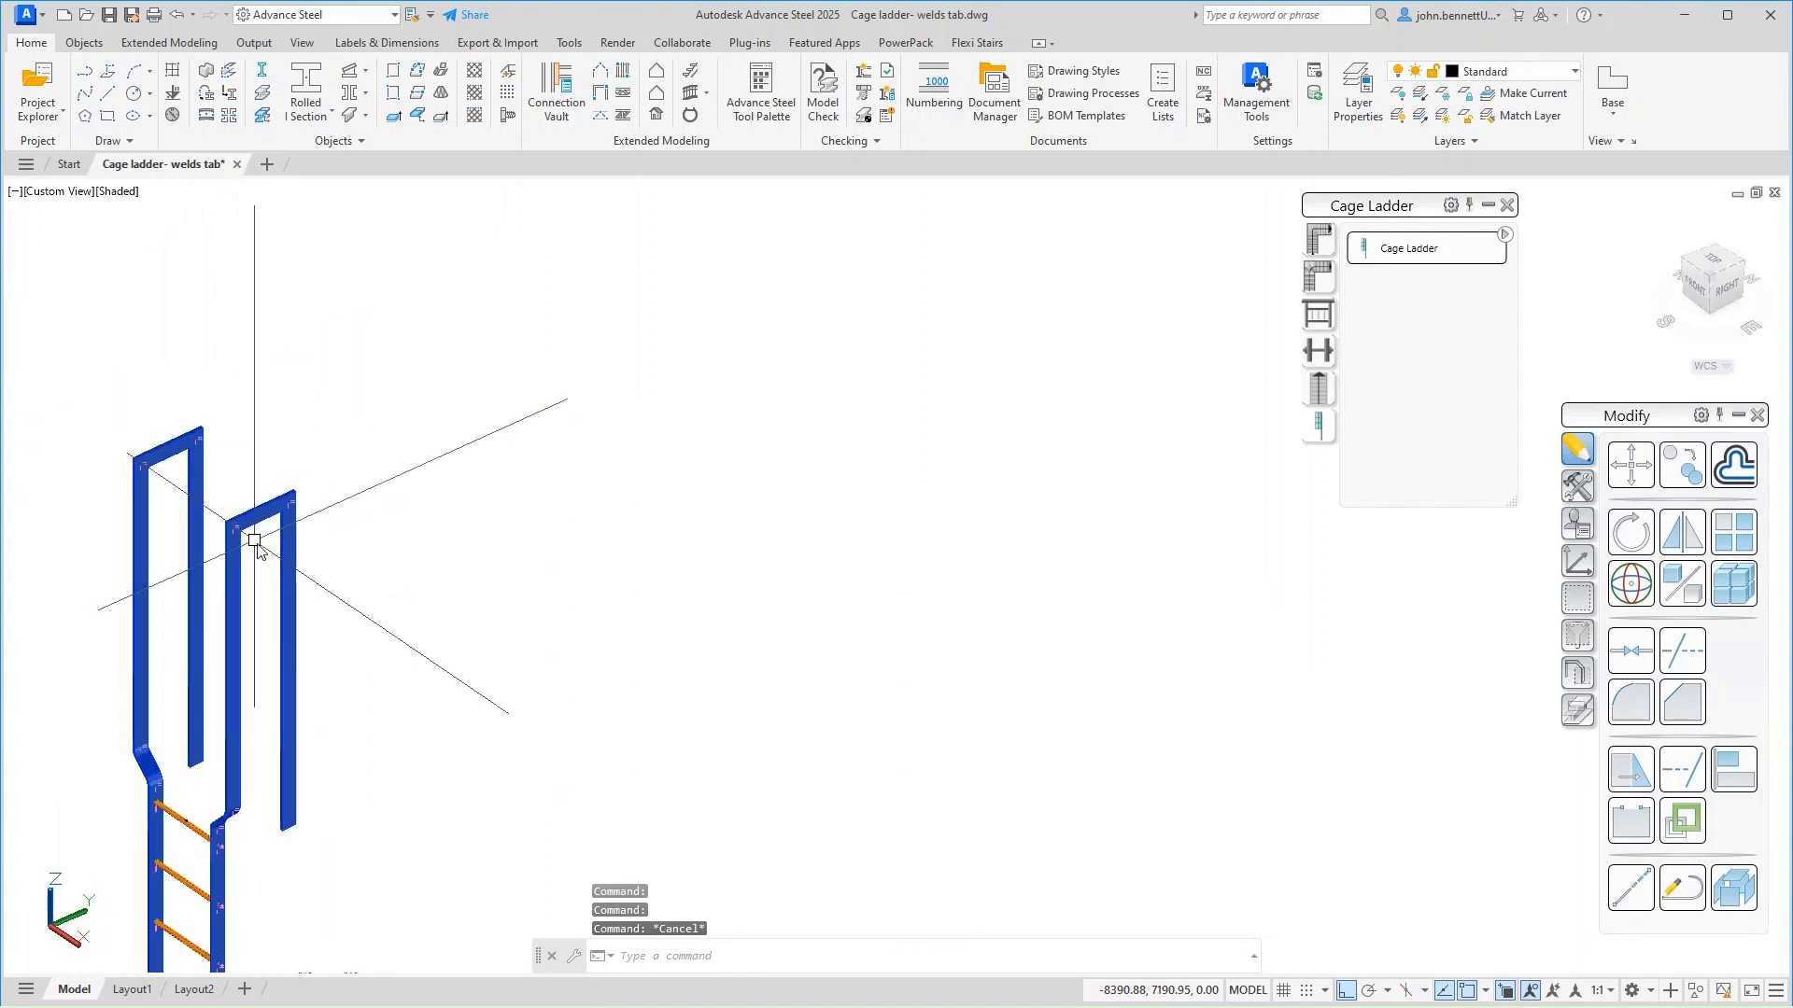
middle_click_drag(253, 534, 401, 532)
scroll(318, 511, "up", 3)
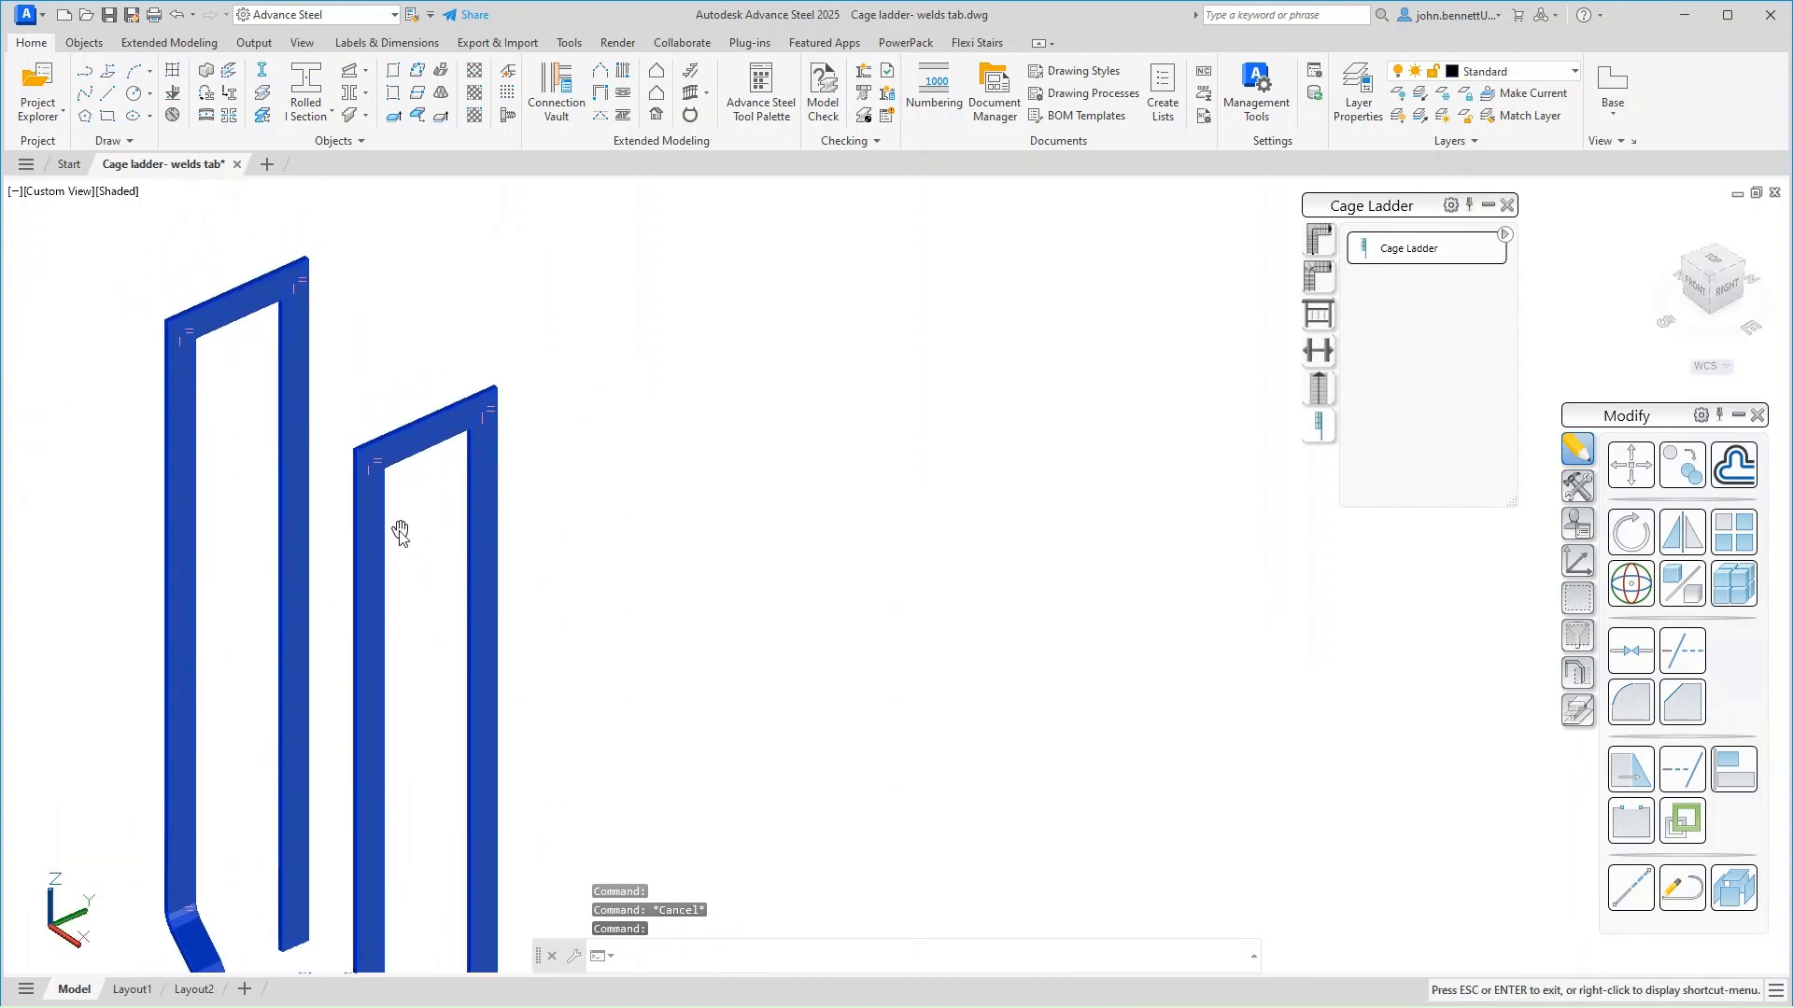
left_click(472, 520)
right_click(659, 363)
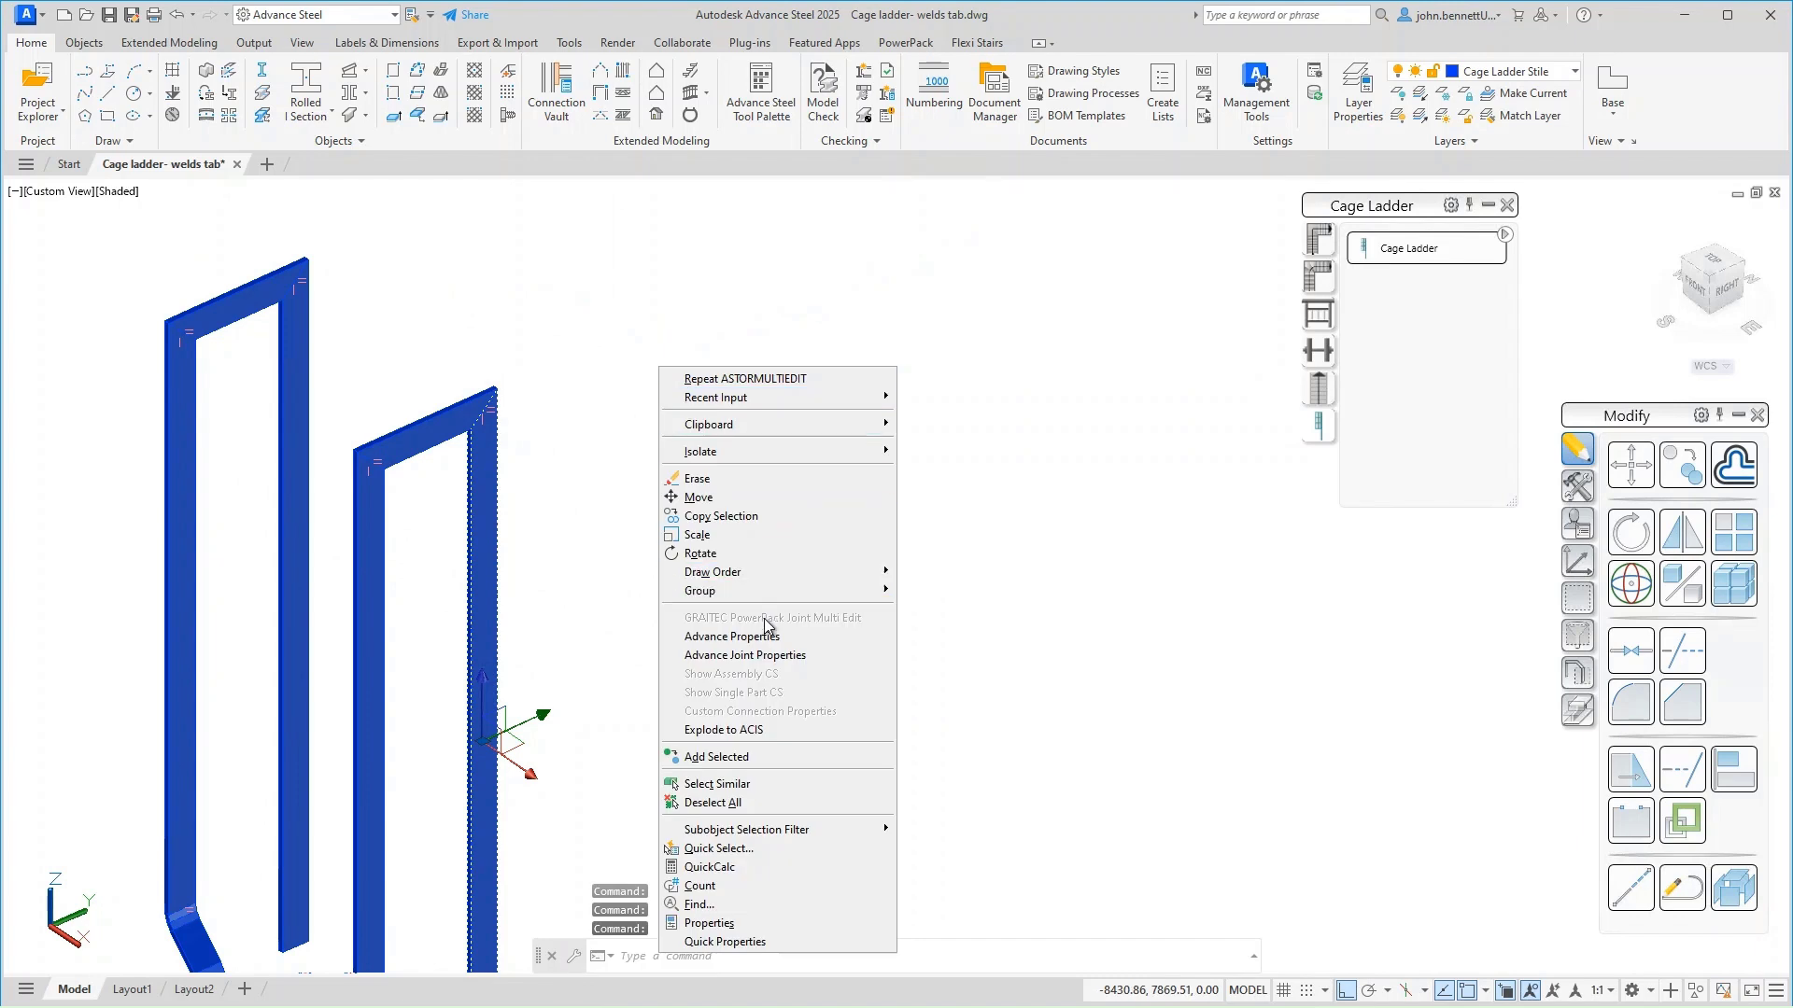
left_click(759, 655)
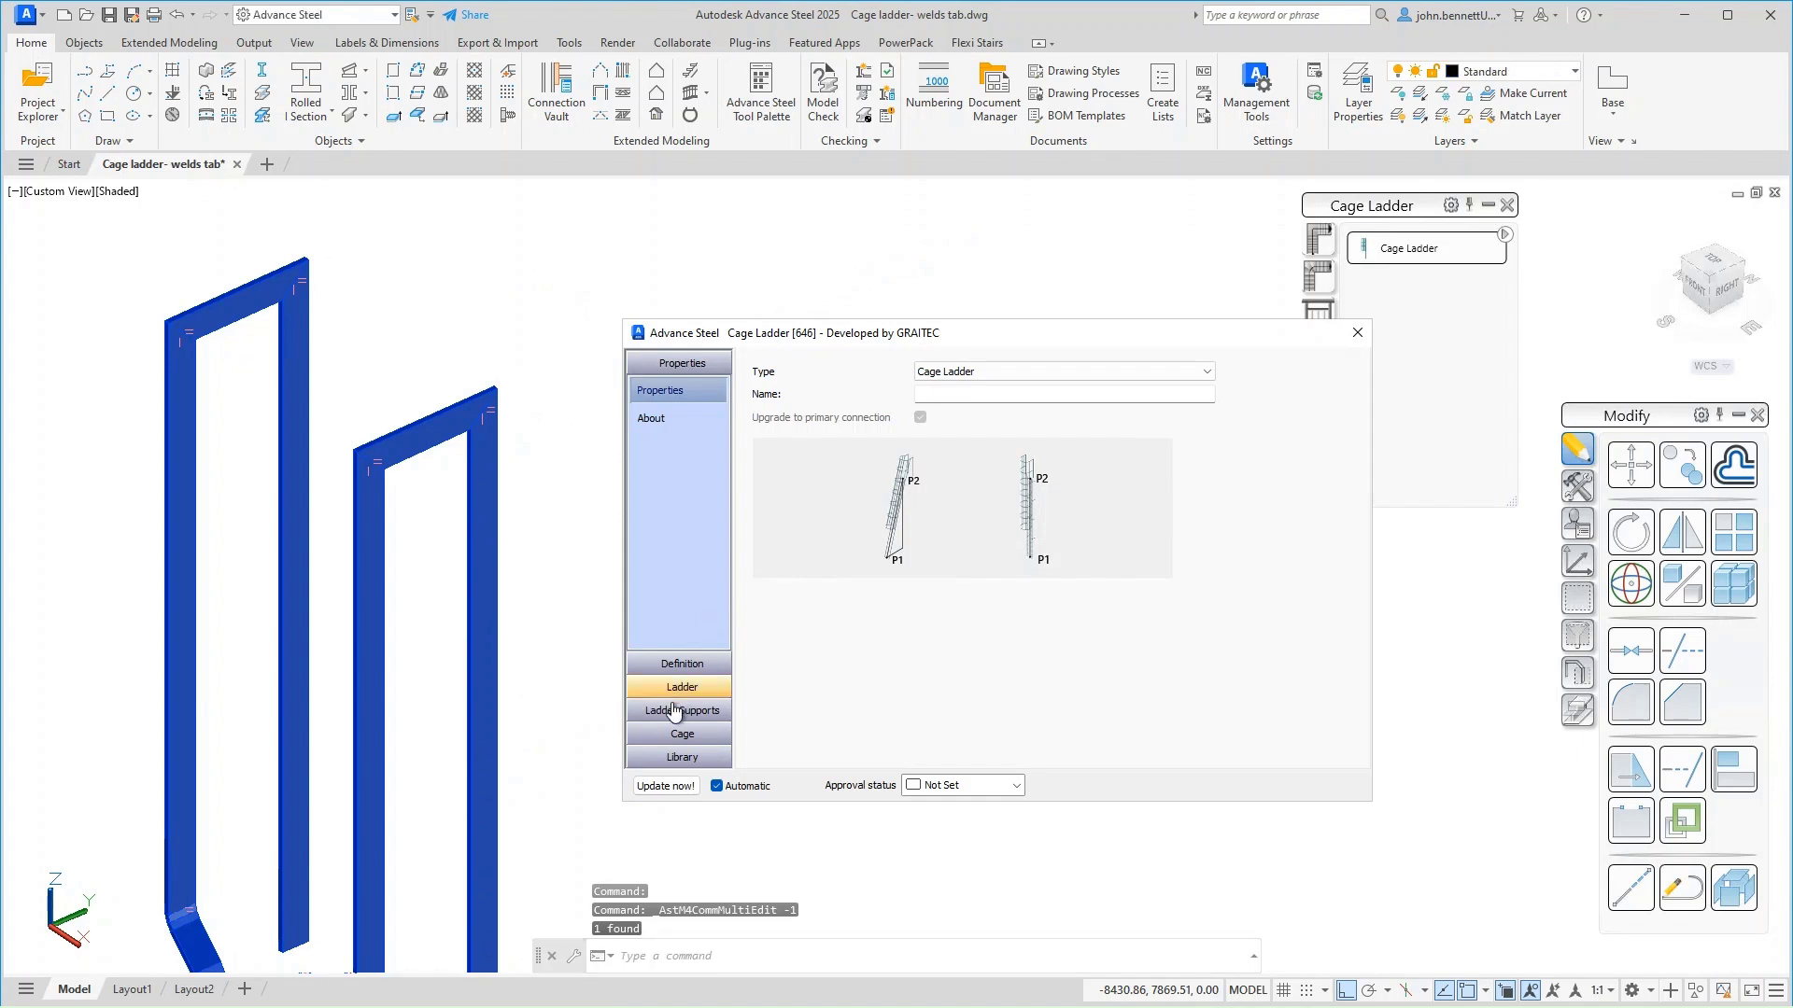
left_click(676, 691)
left_click(644, 468)
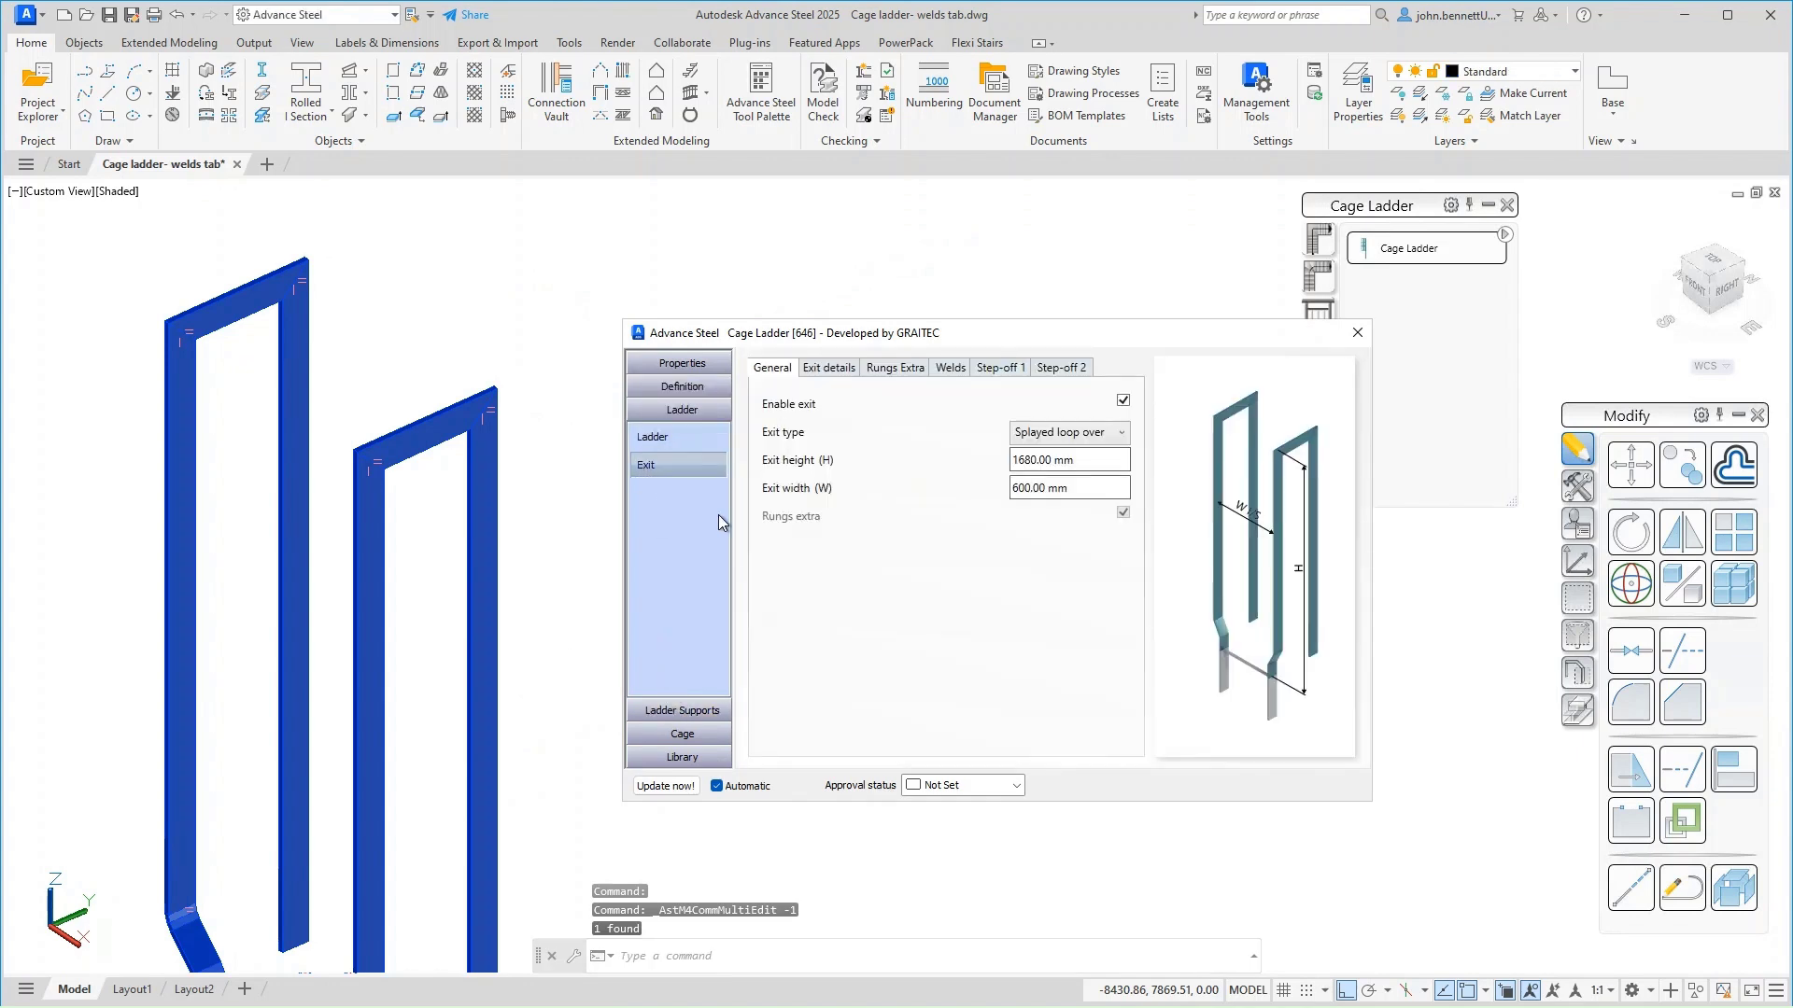
Change the loop corner type of the splayed loop-over exit to Bent.
left_click(801, 371)
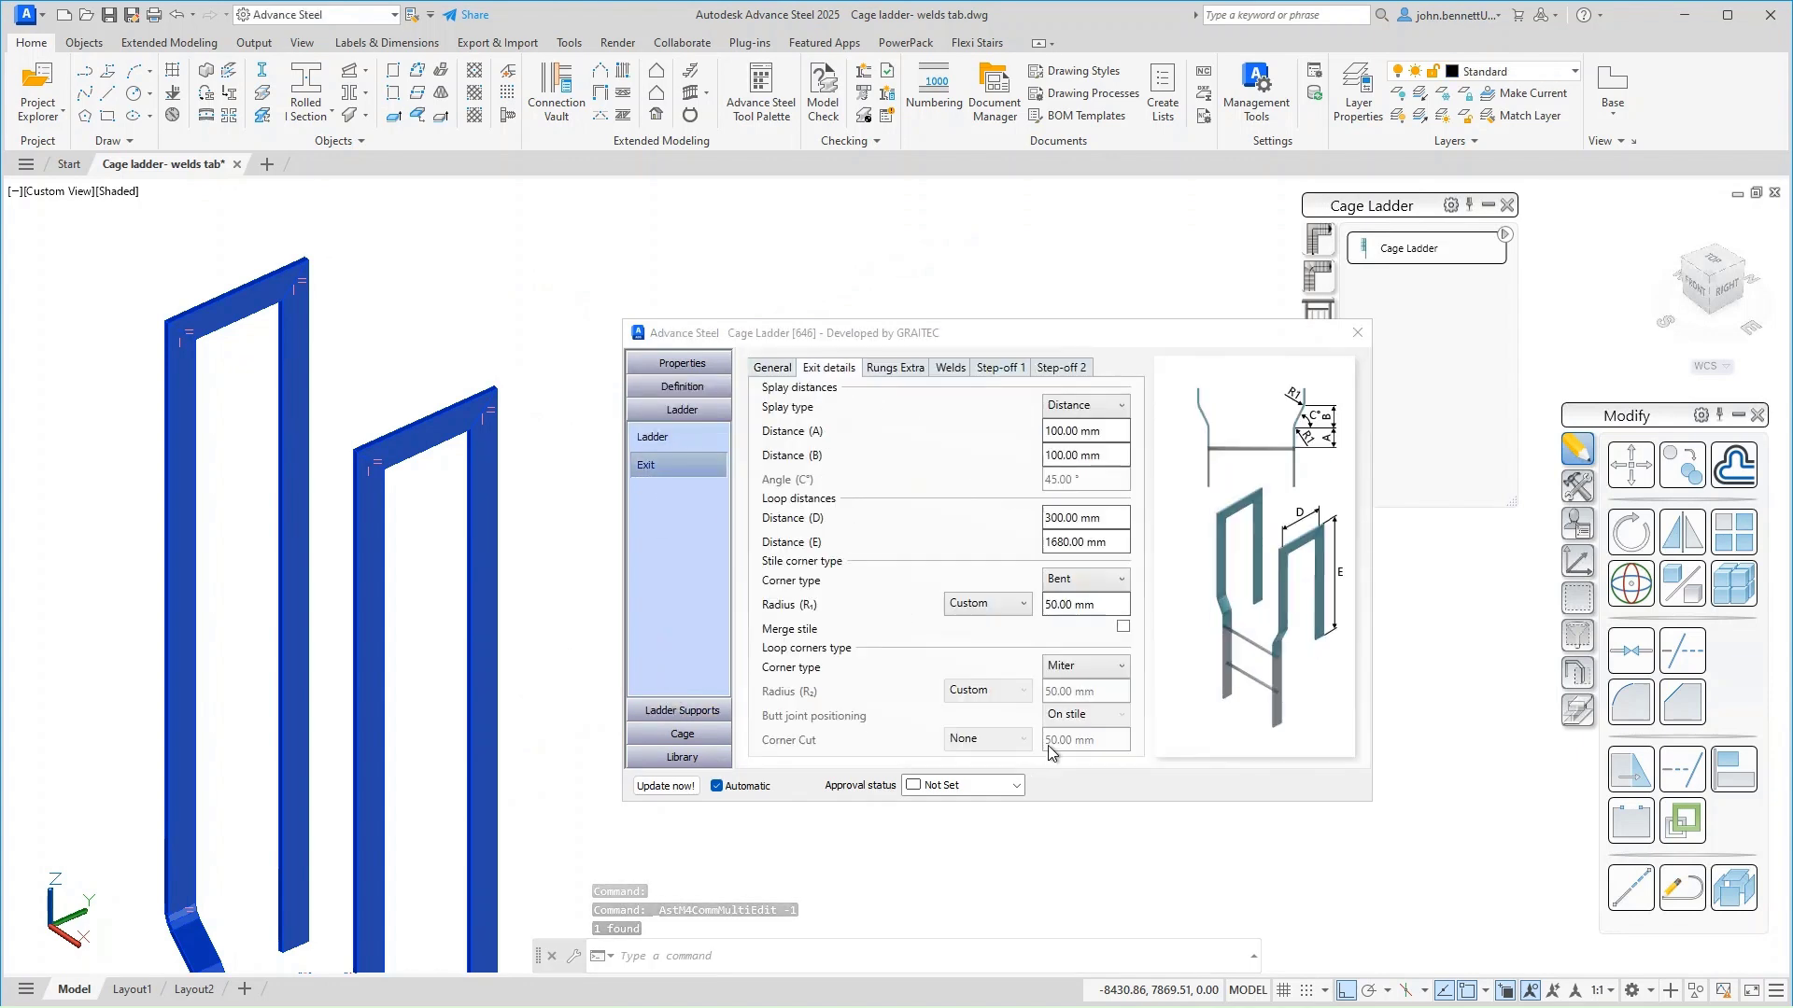
left_click(1089, 665)
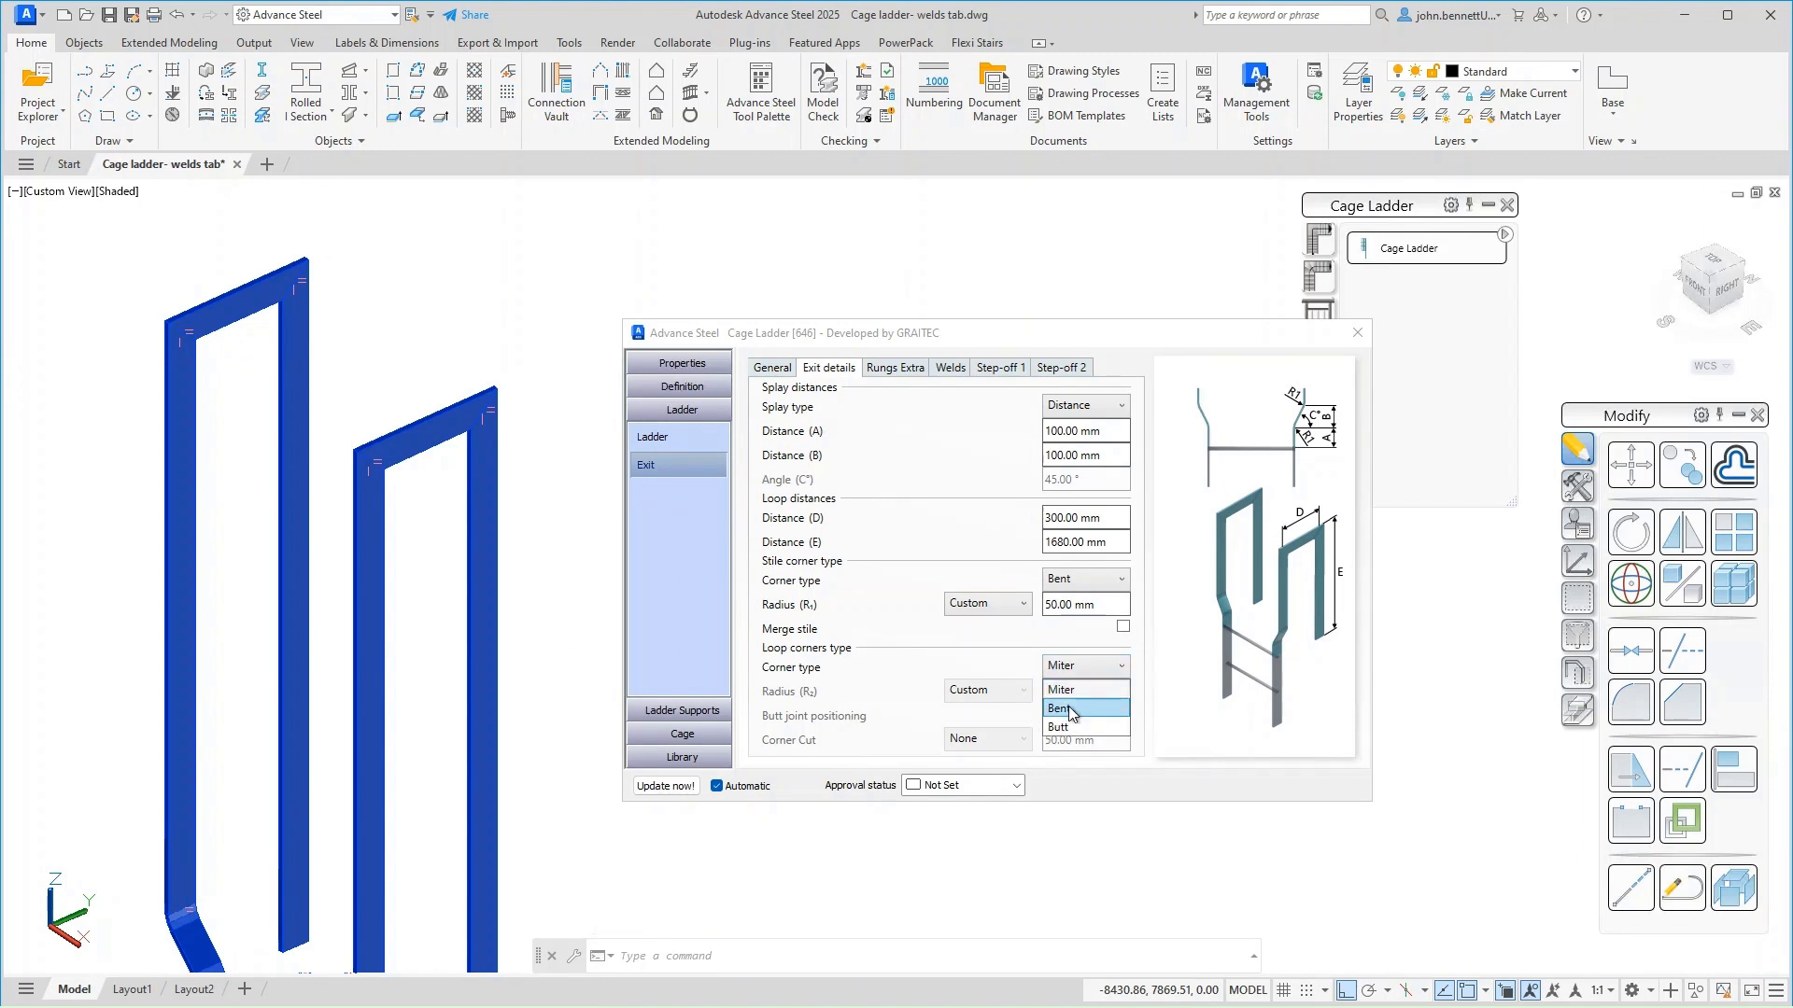
left_click(398, 439)
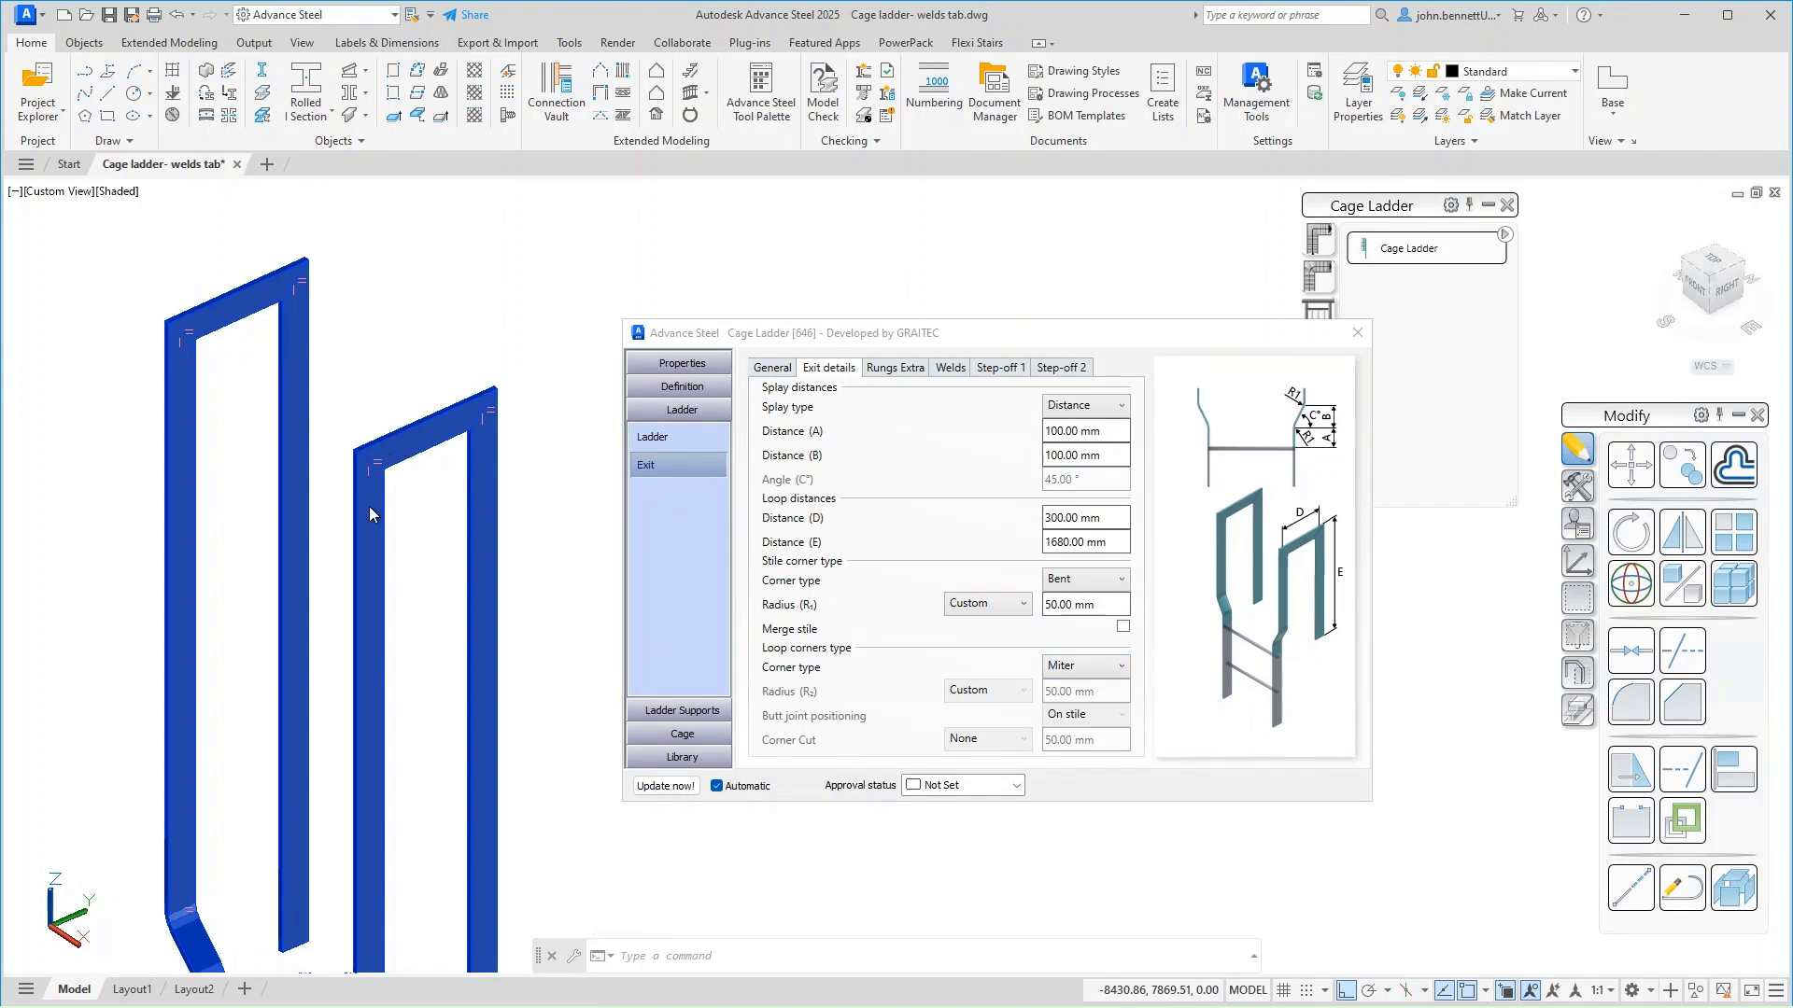
Inspect the bent corner piece in the model and review the ladder's exit weld settings.
left_click(363, 460)
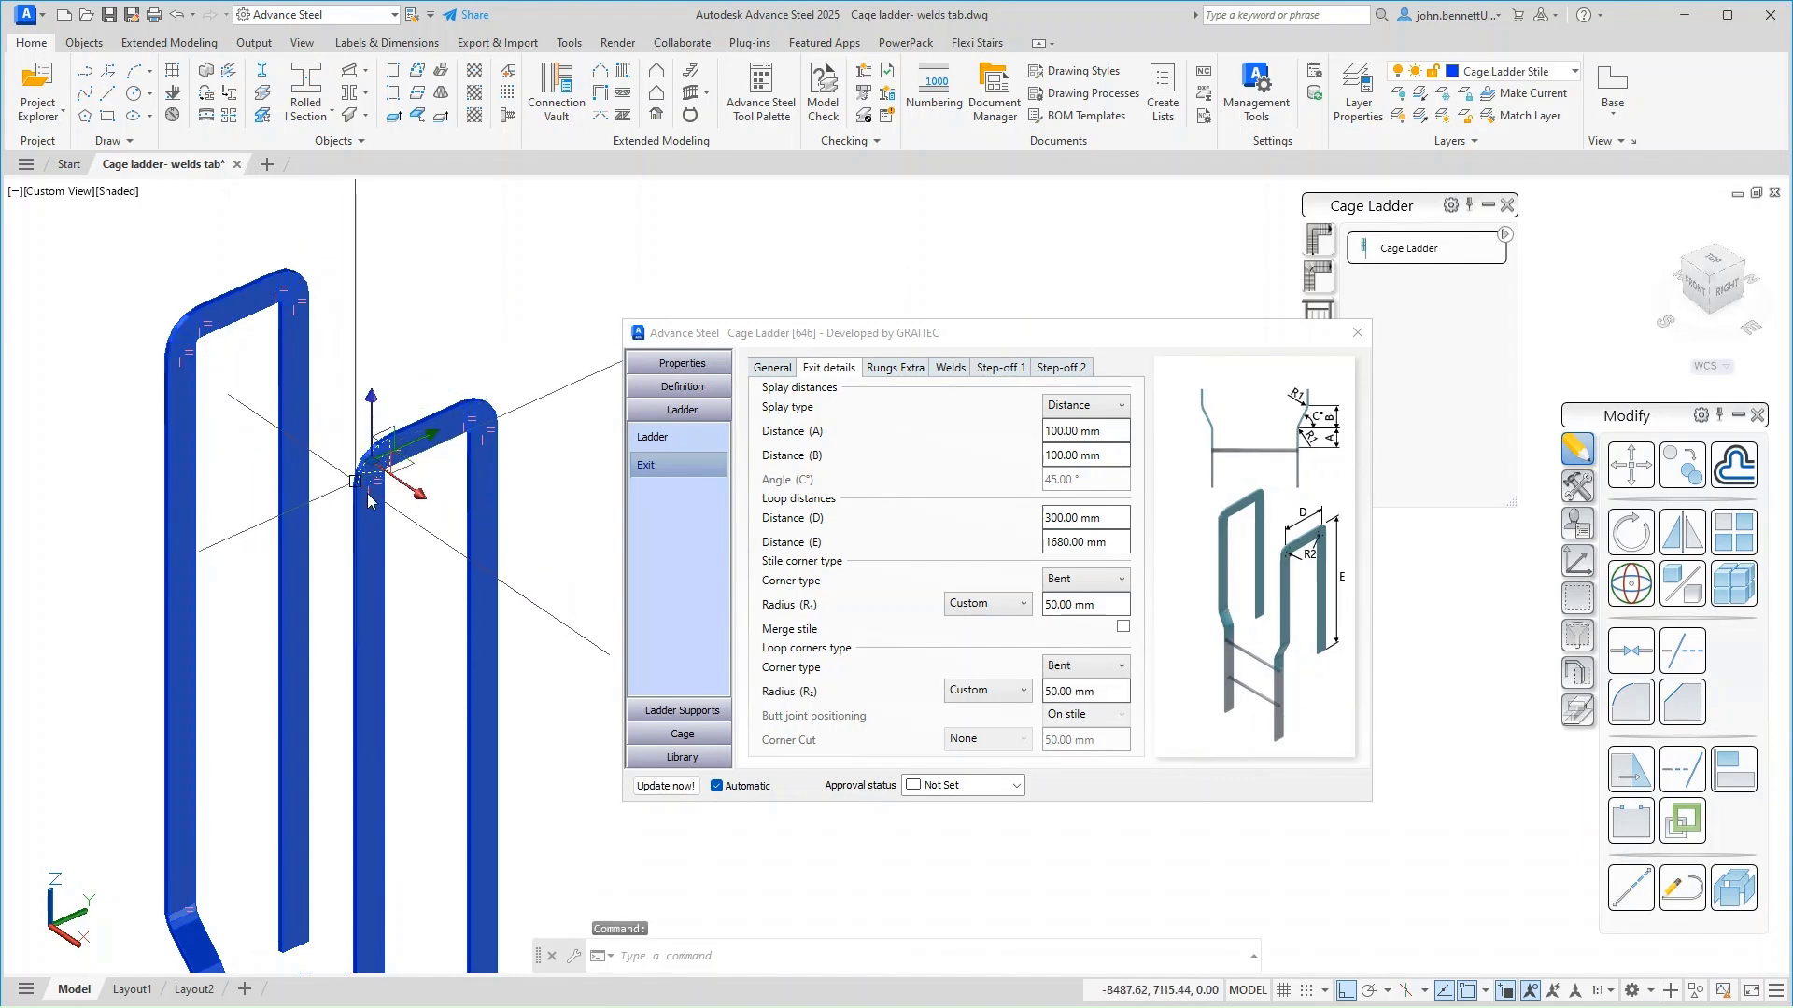
key("Escape")
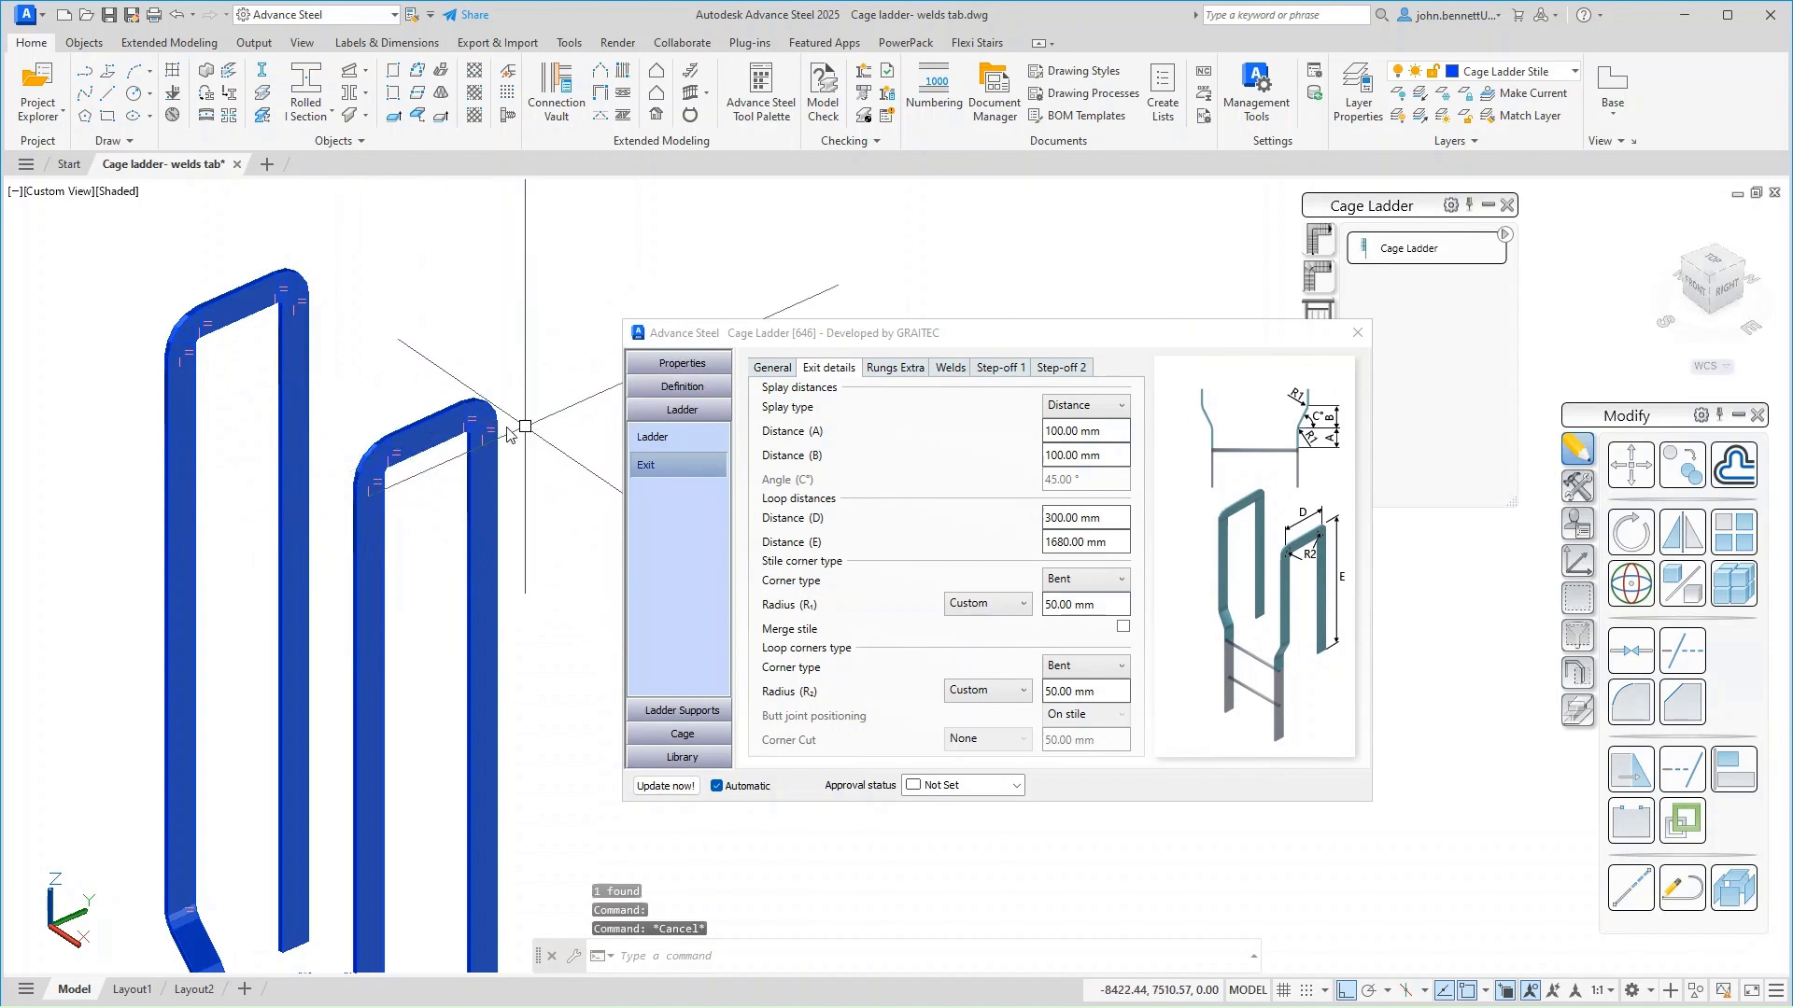
left_click(950, 368)
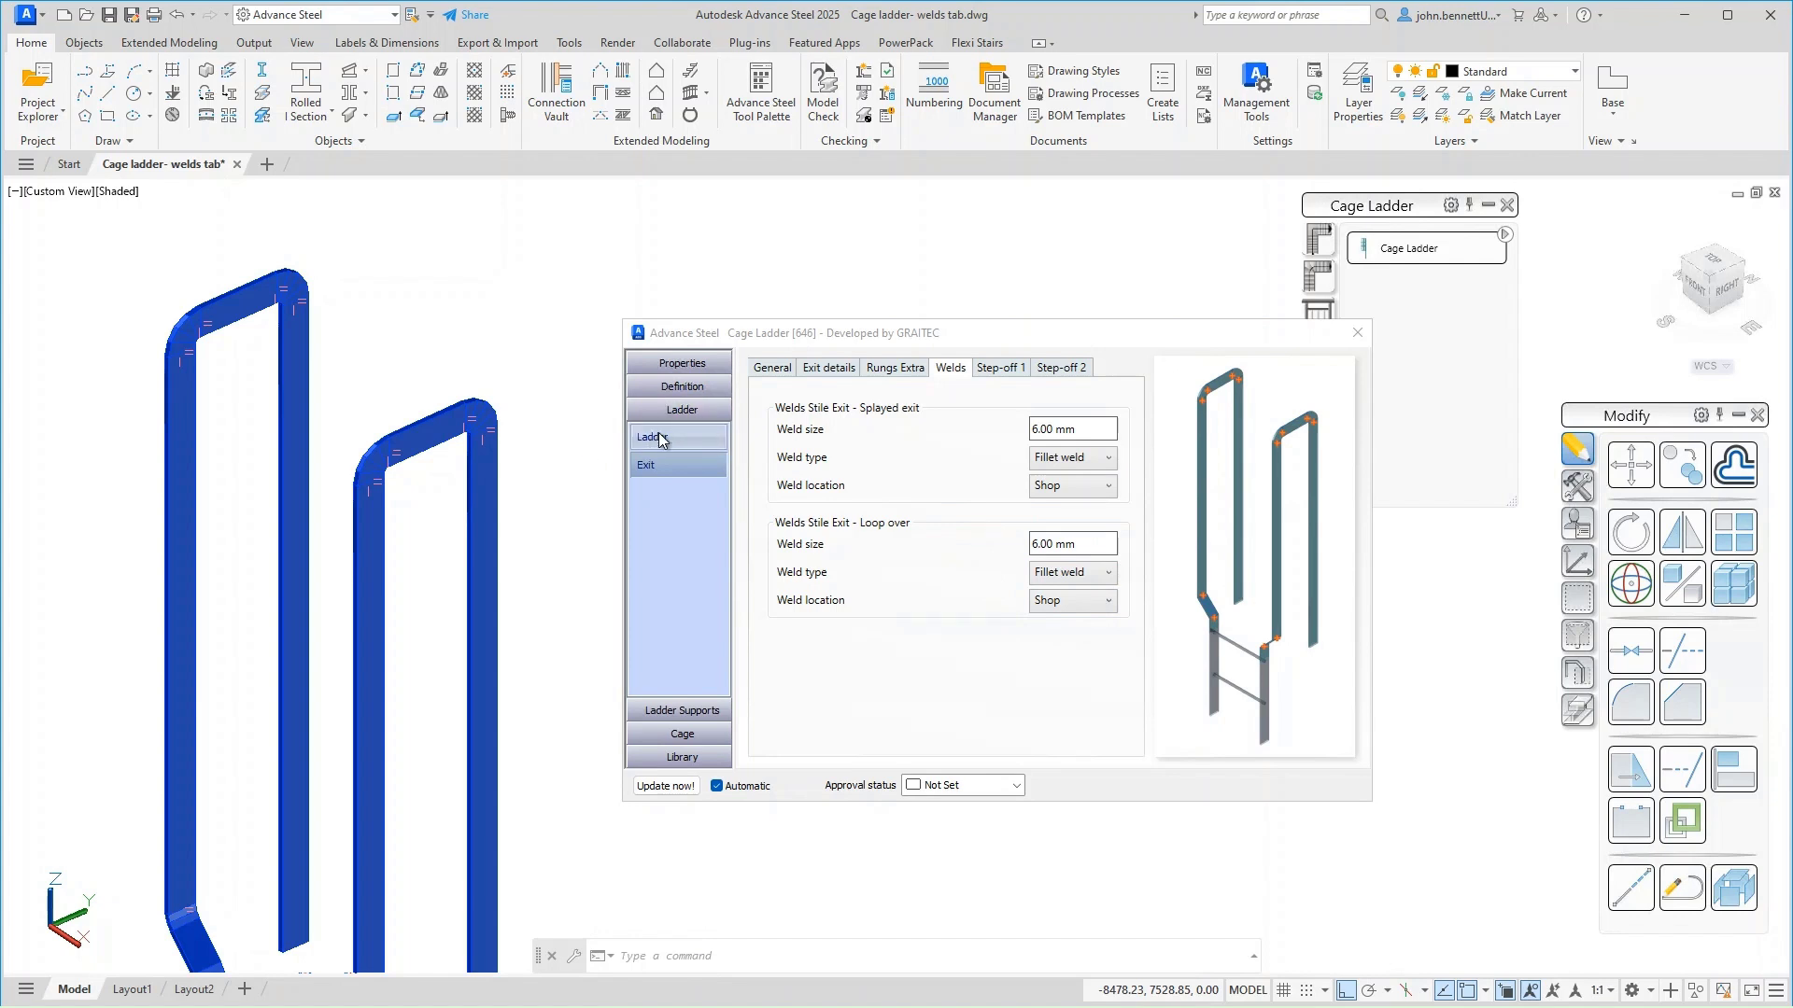
Set the exit's loop corner type to Butt and review the exit weld settings.
left_click(829, 369)
left_click(1074, 669)
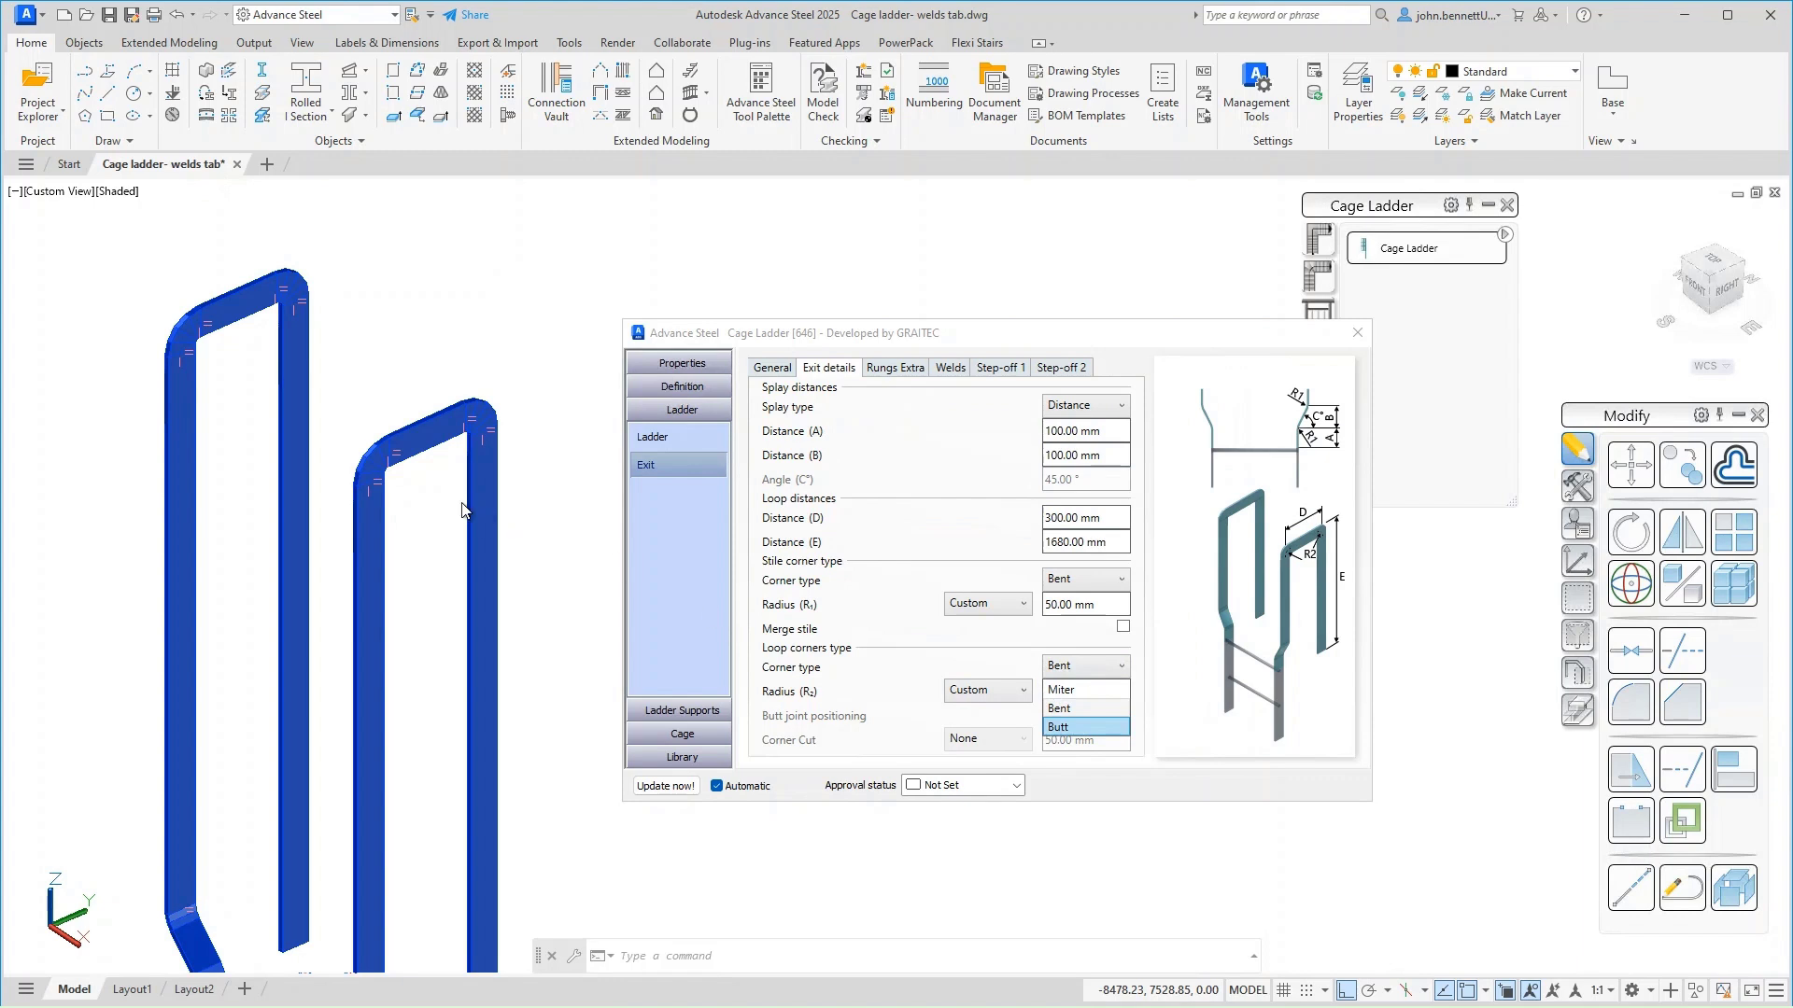
left_click(406, 484)
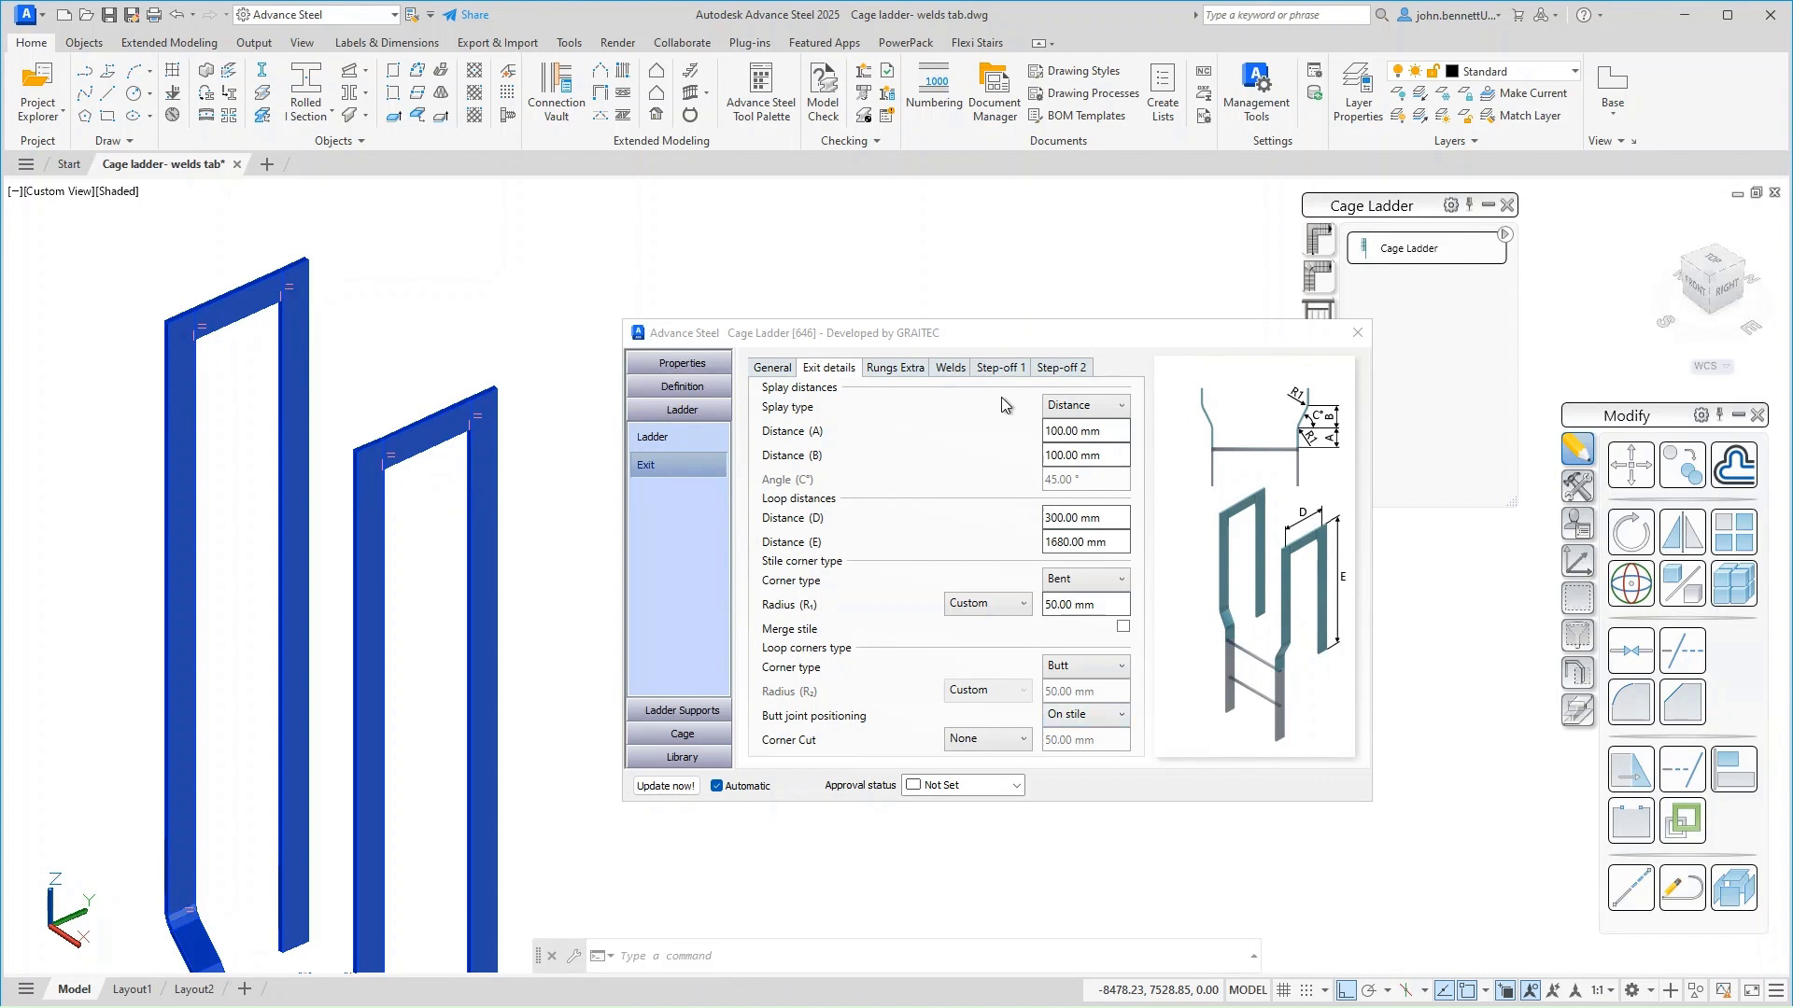
left_click(941, 374)
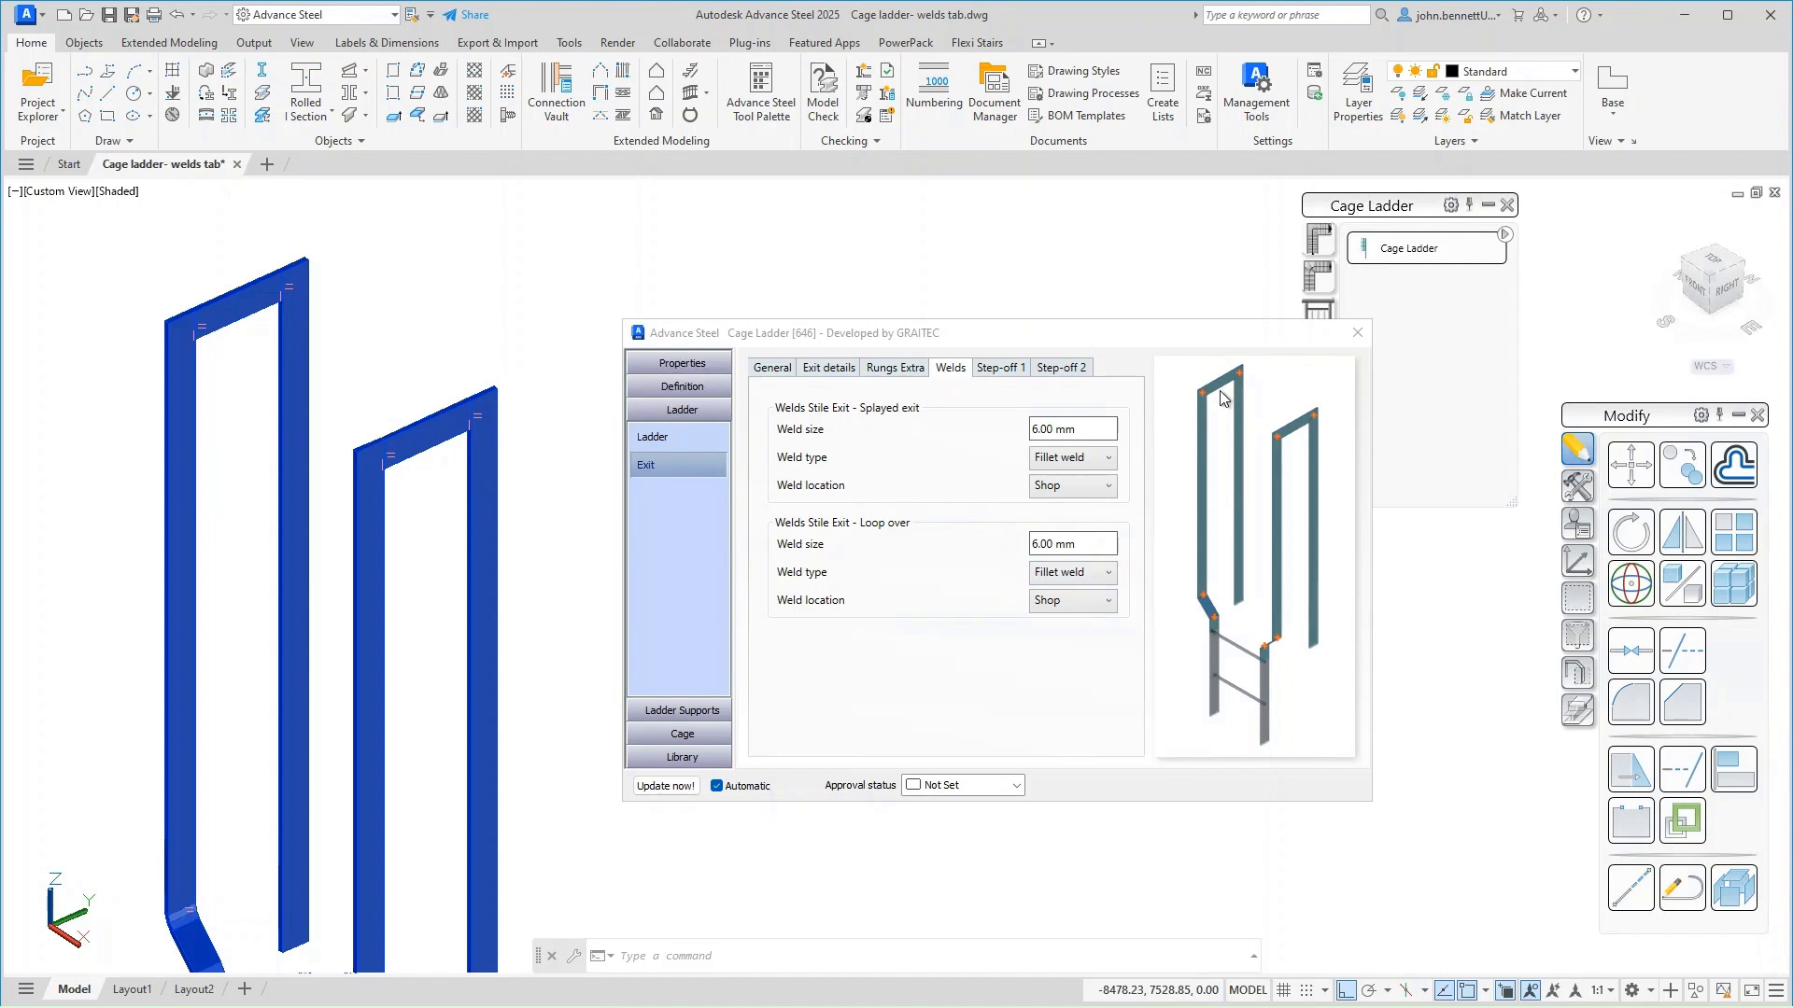
Set the butt joint positioning to On top loop and check the corner joint and the loop-over weld settings.
left_click(816, 367)
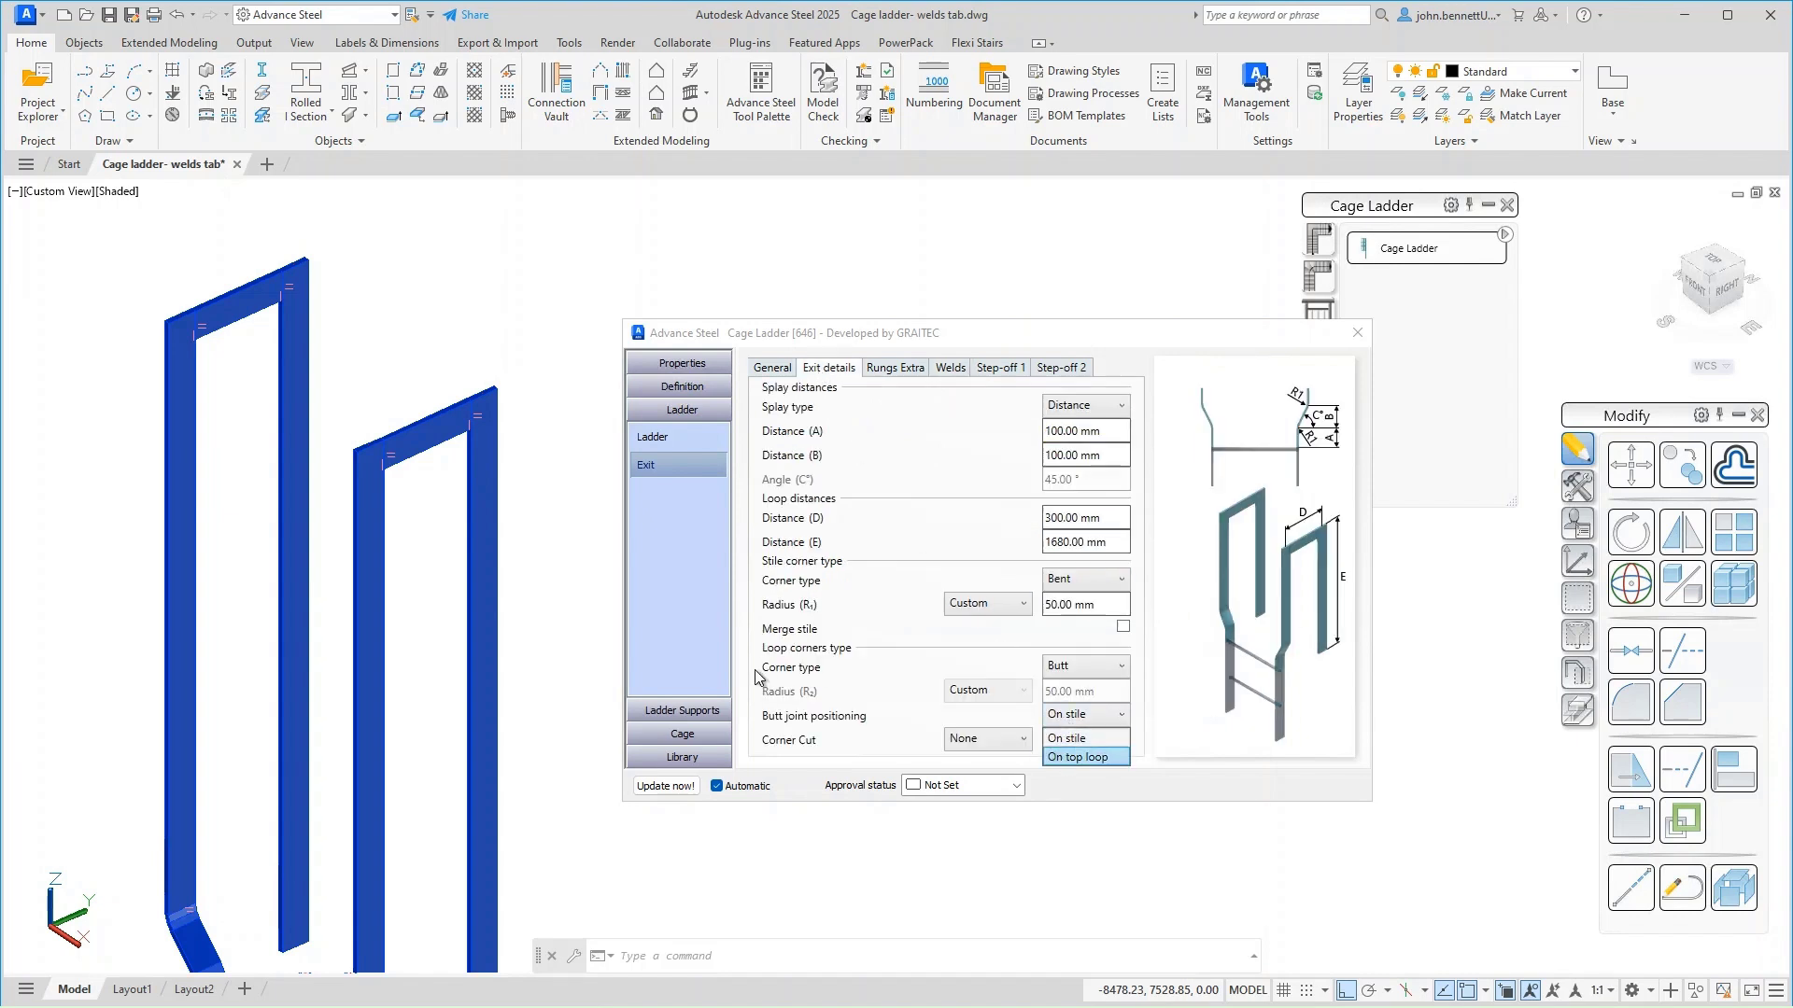
left_click(383, 462)
scroll(355, 474, "up", 3)
left_click(353, 478)
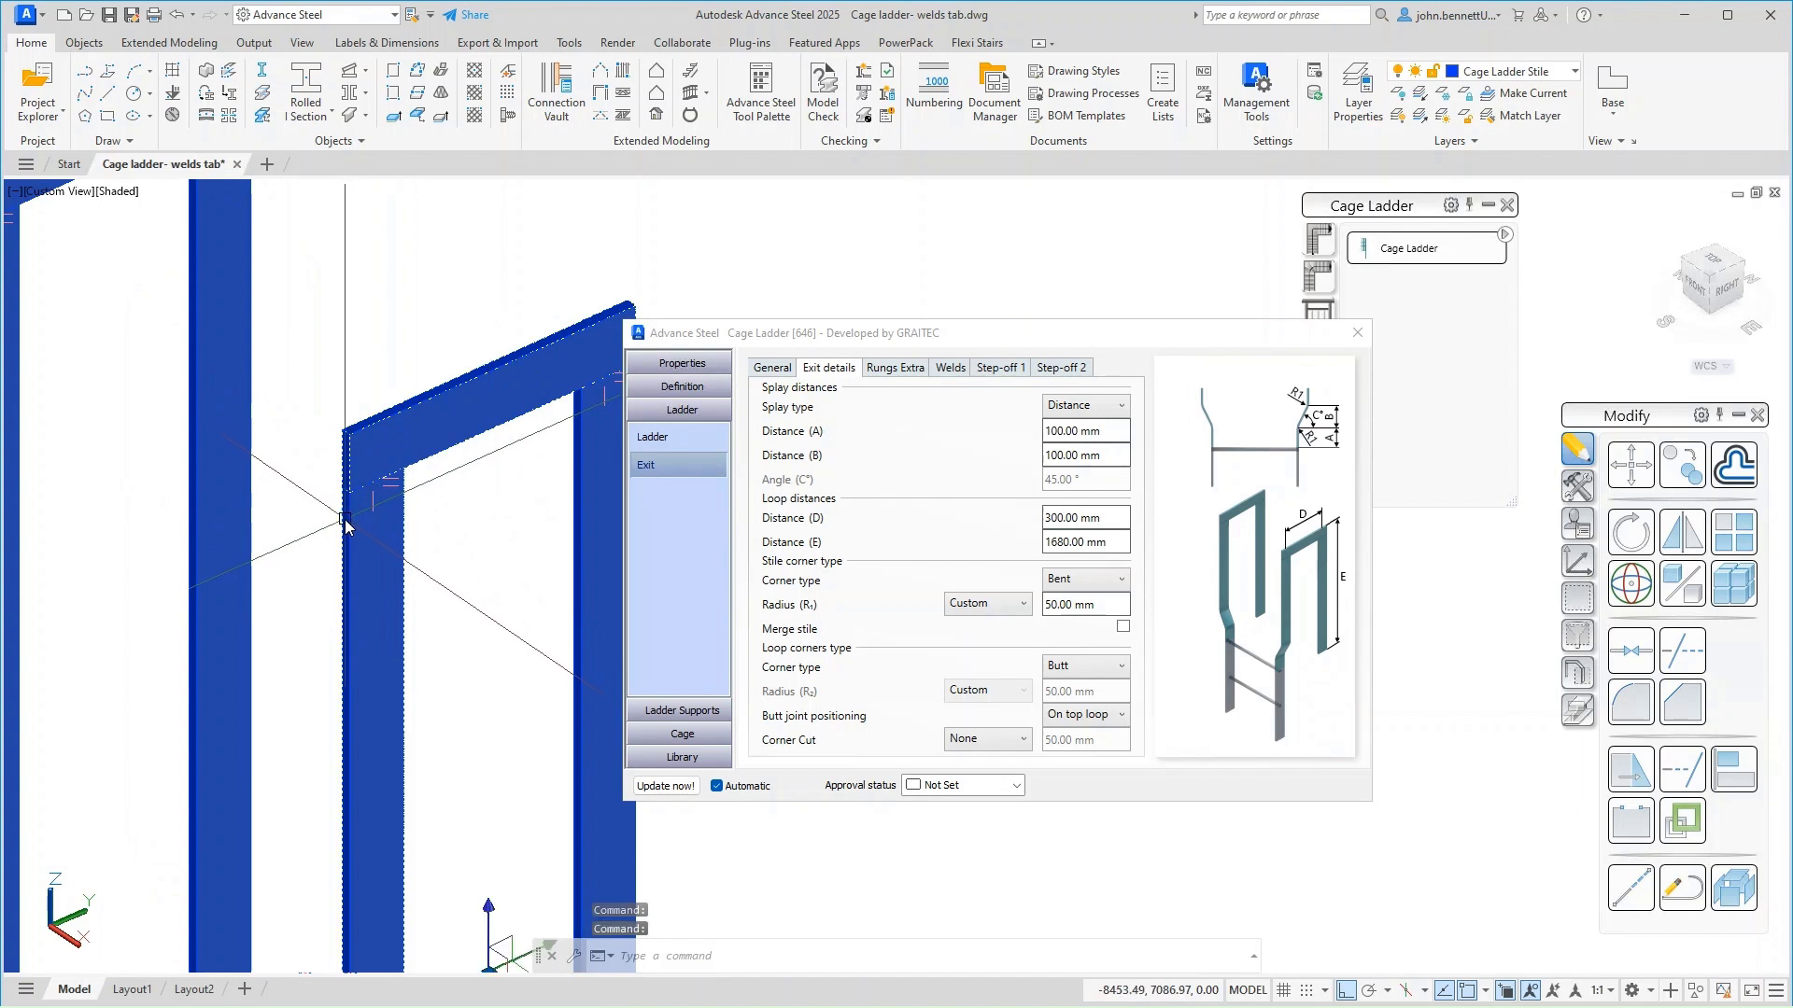
left_click(943, 373)
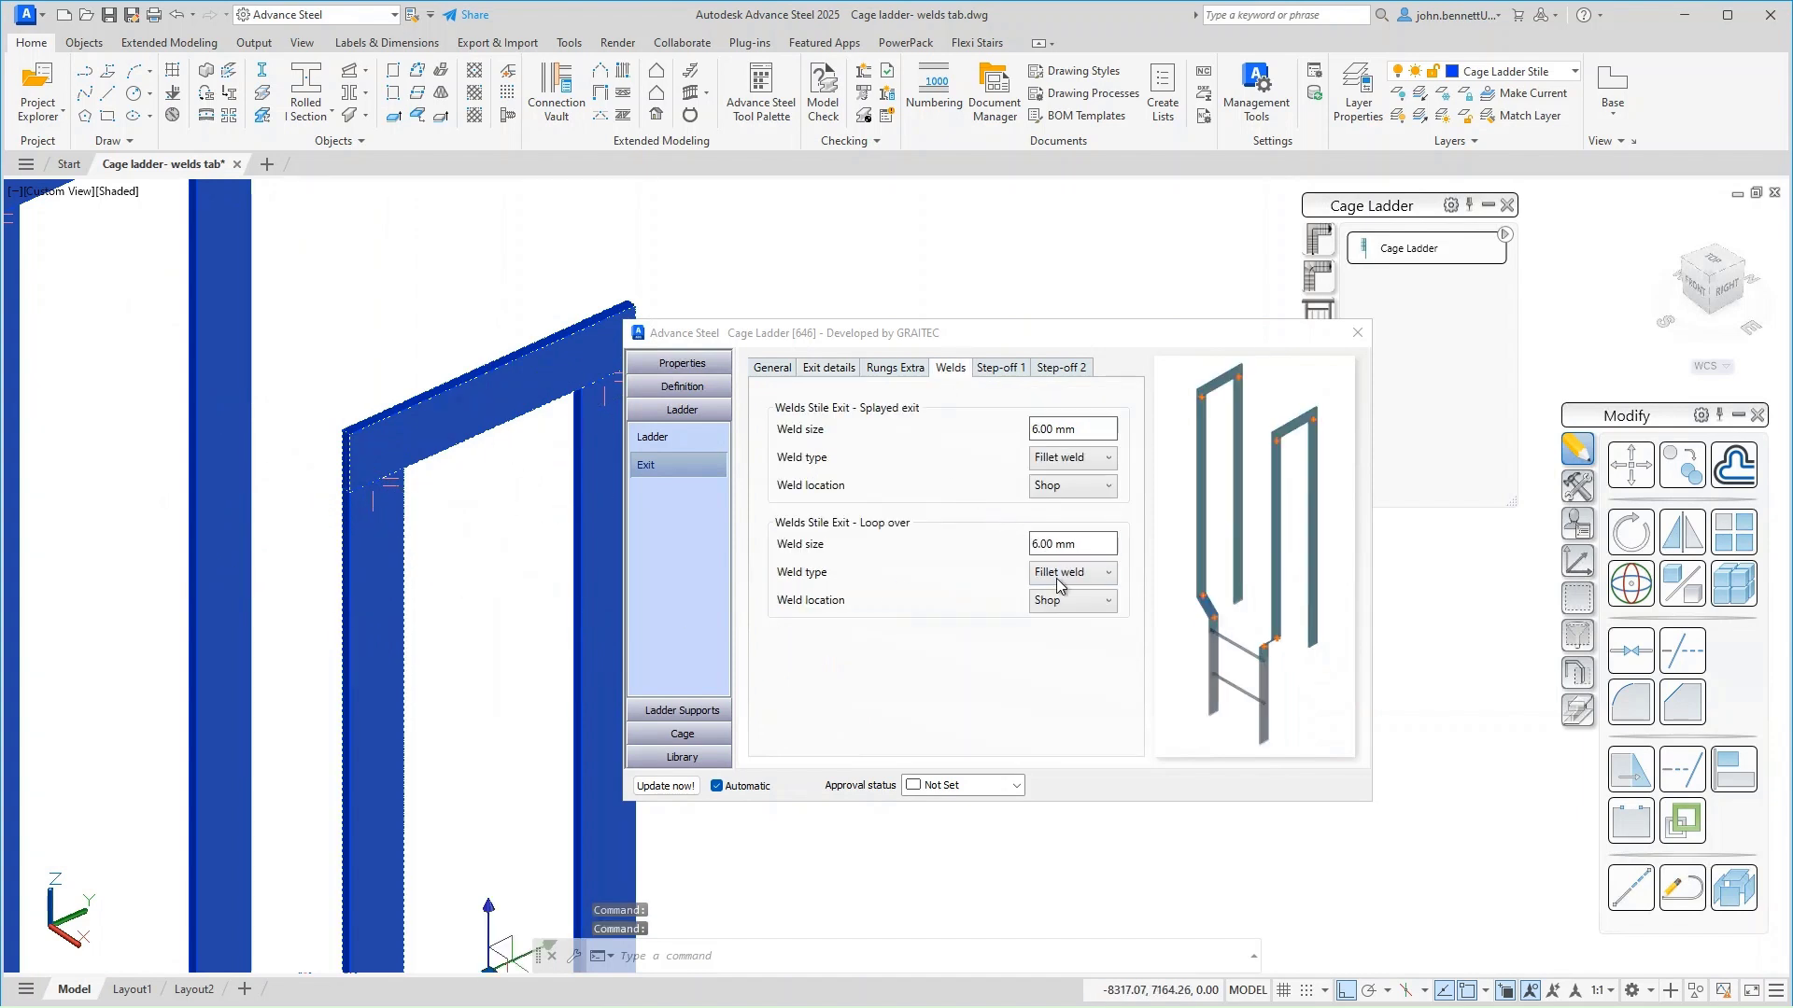
left_click(1059, 545)
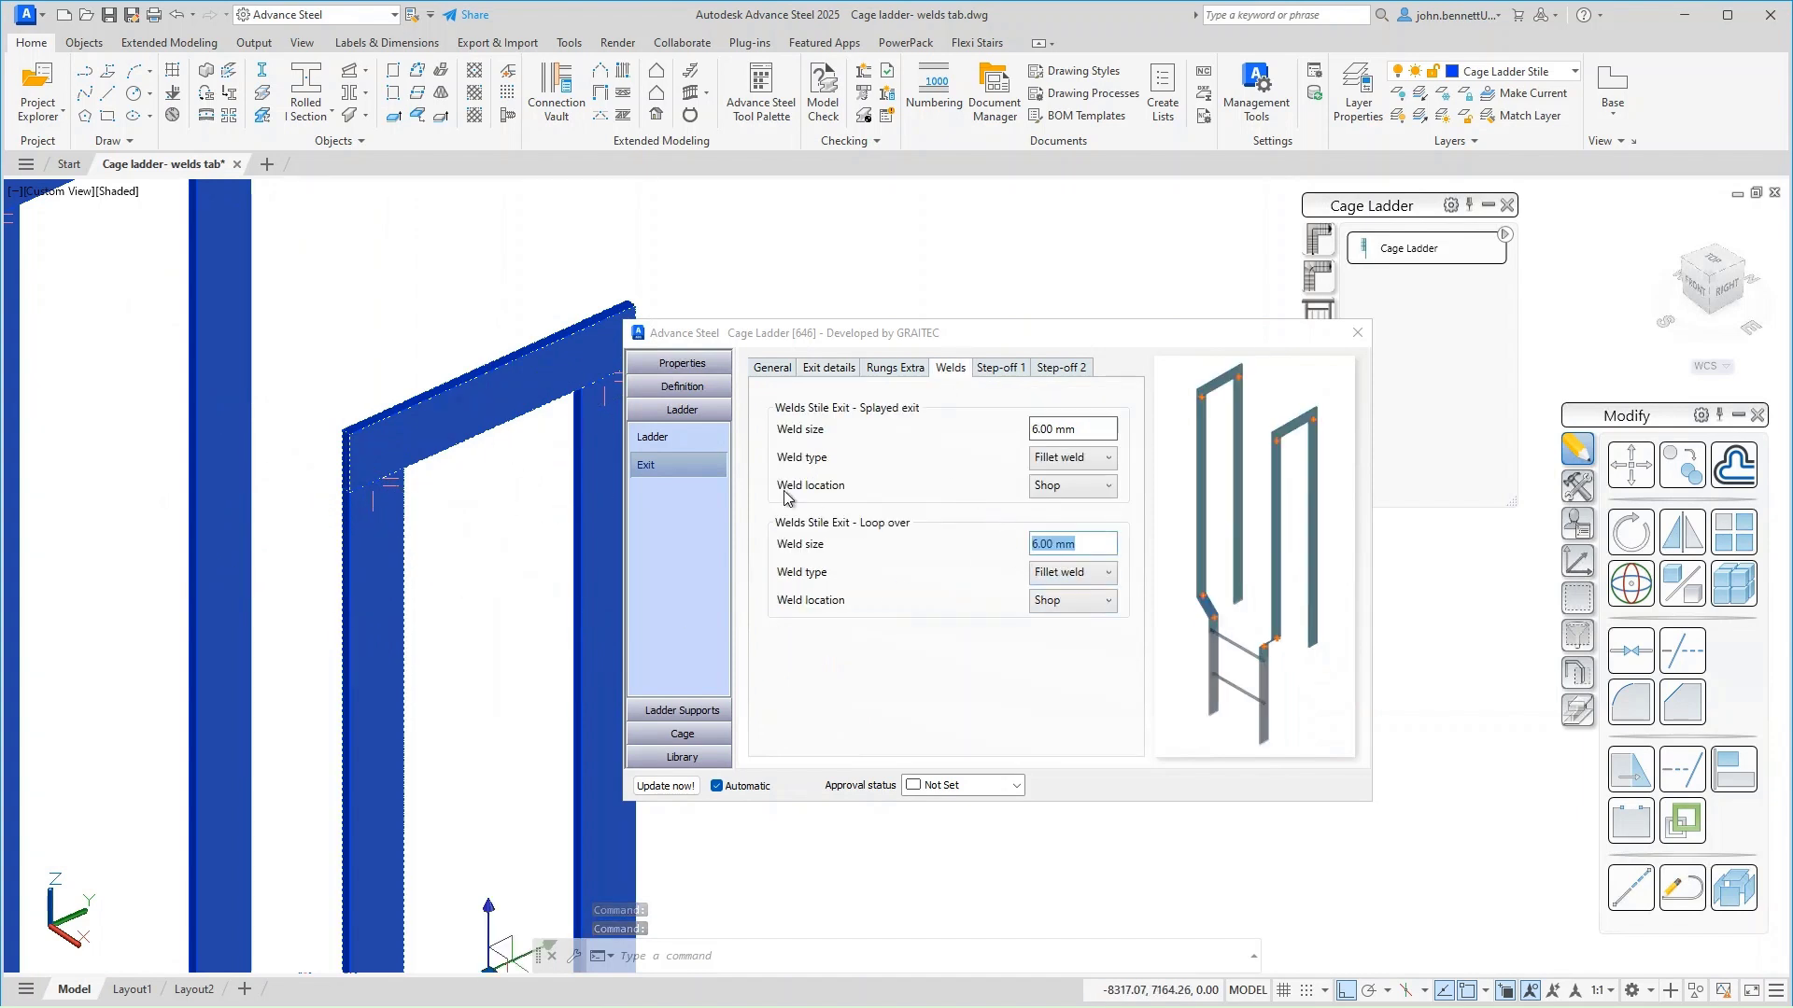
Enable the Merge stile option for the exit's stile corners.
scroll(471, 523, "down", 5)
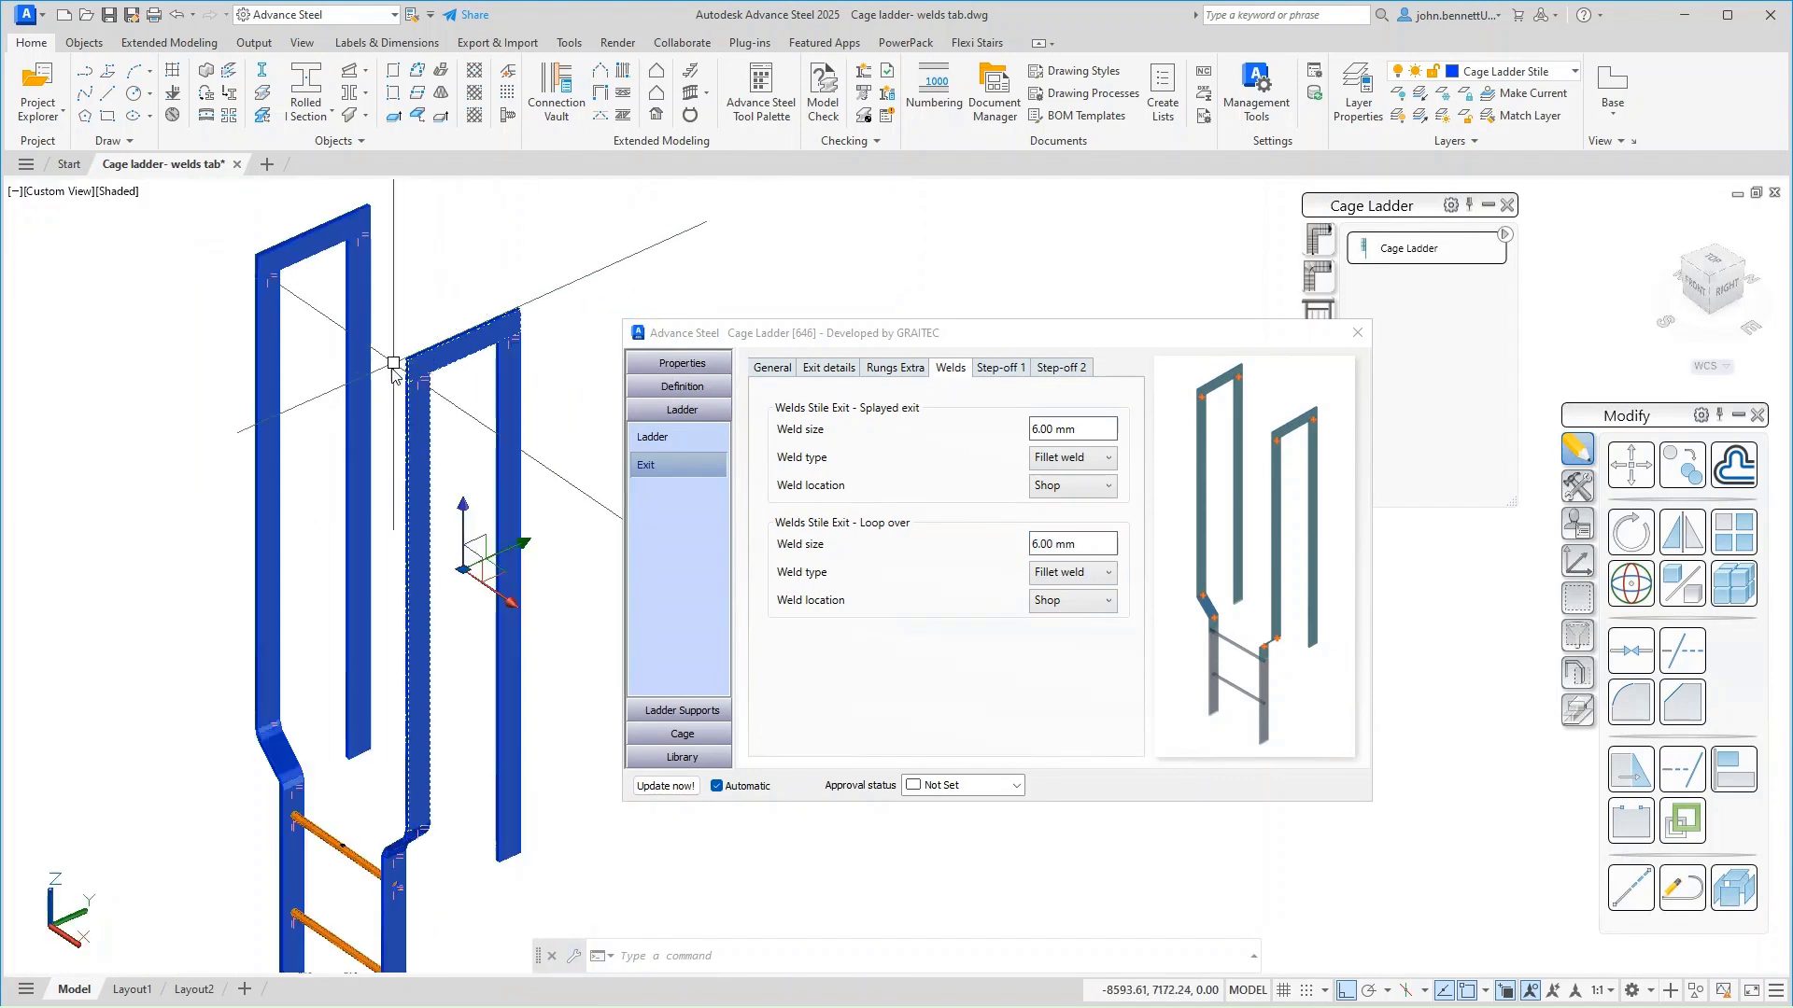
middle_click_drag(452, 681, 401, 632)
scroll(440, 651, "up", 2)
left_click(830, 367)
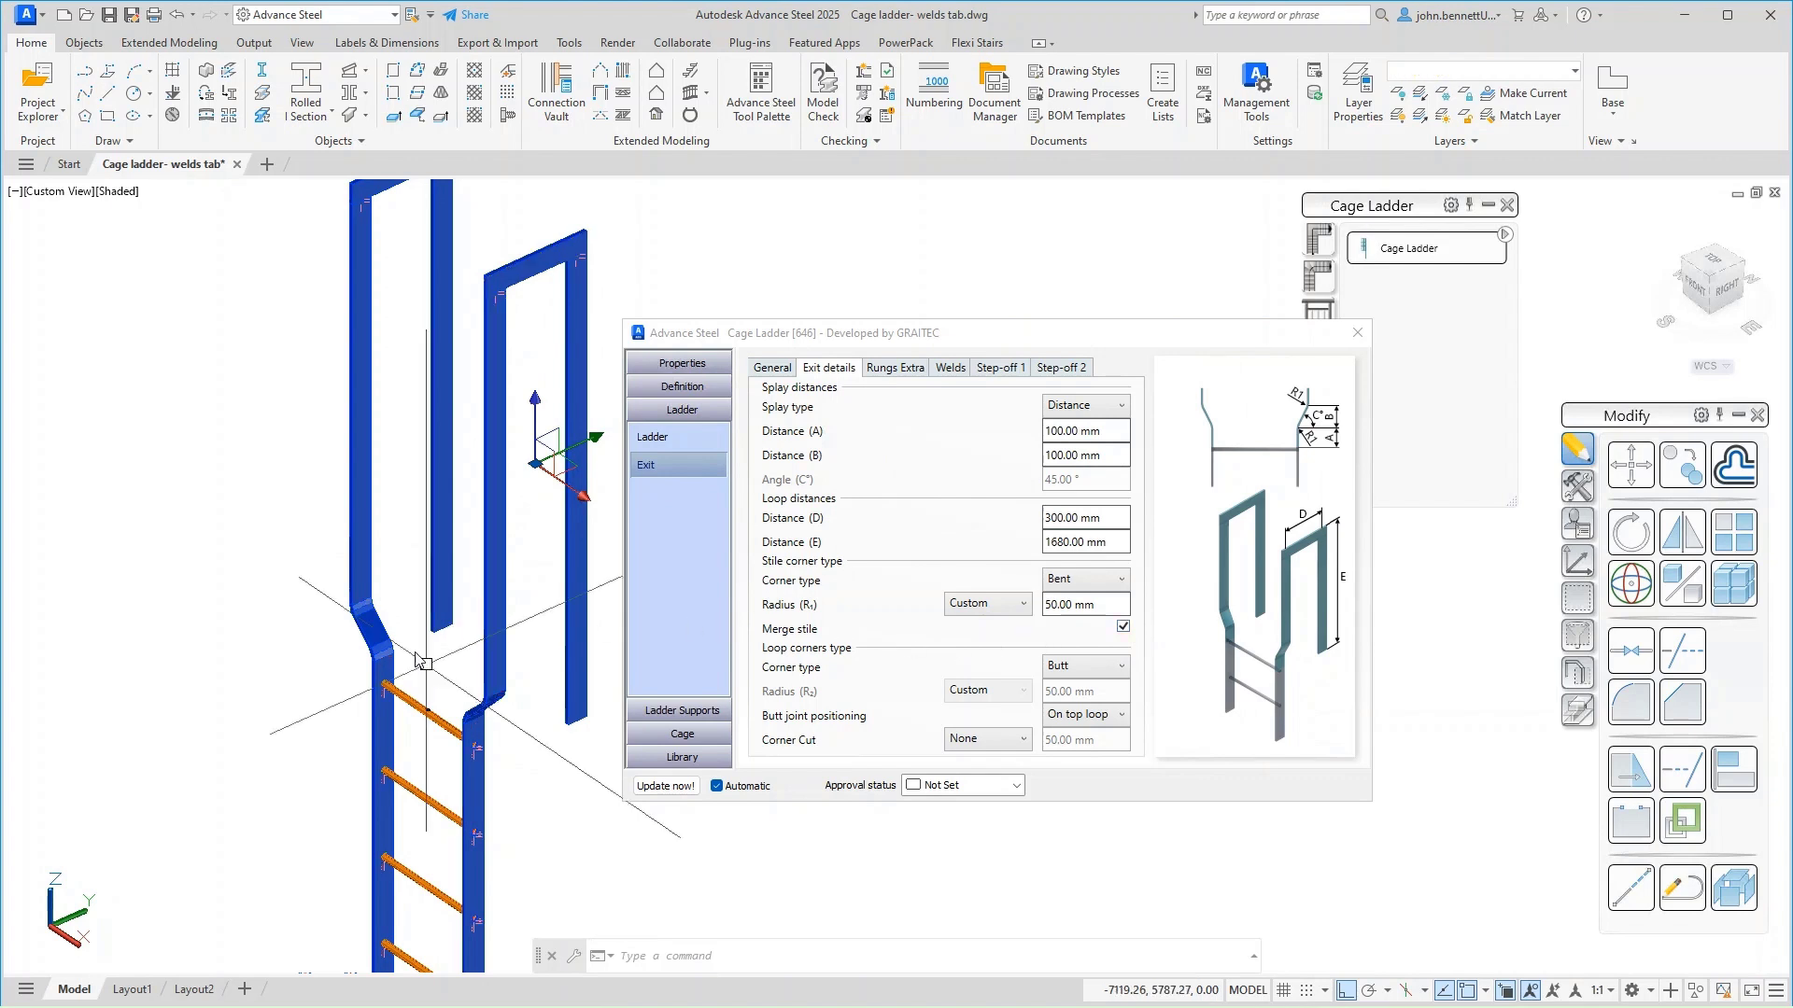
Inspect the merged stiles at the splayed bends and check the splayed exit weld settings.
left_click(396, 604)
middle_click_drag(396, 604, 473, 685, "shift")
left_click(473, 684)
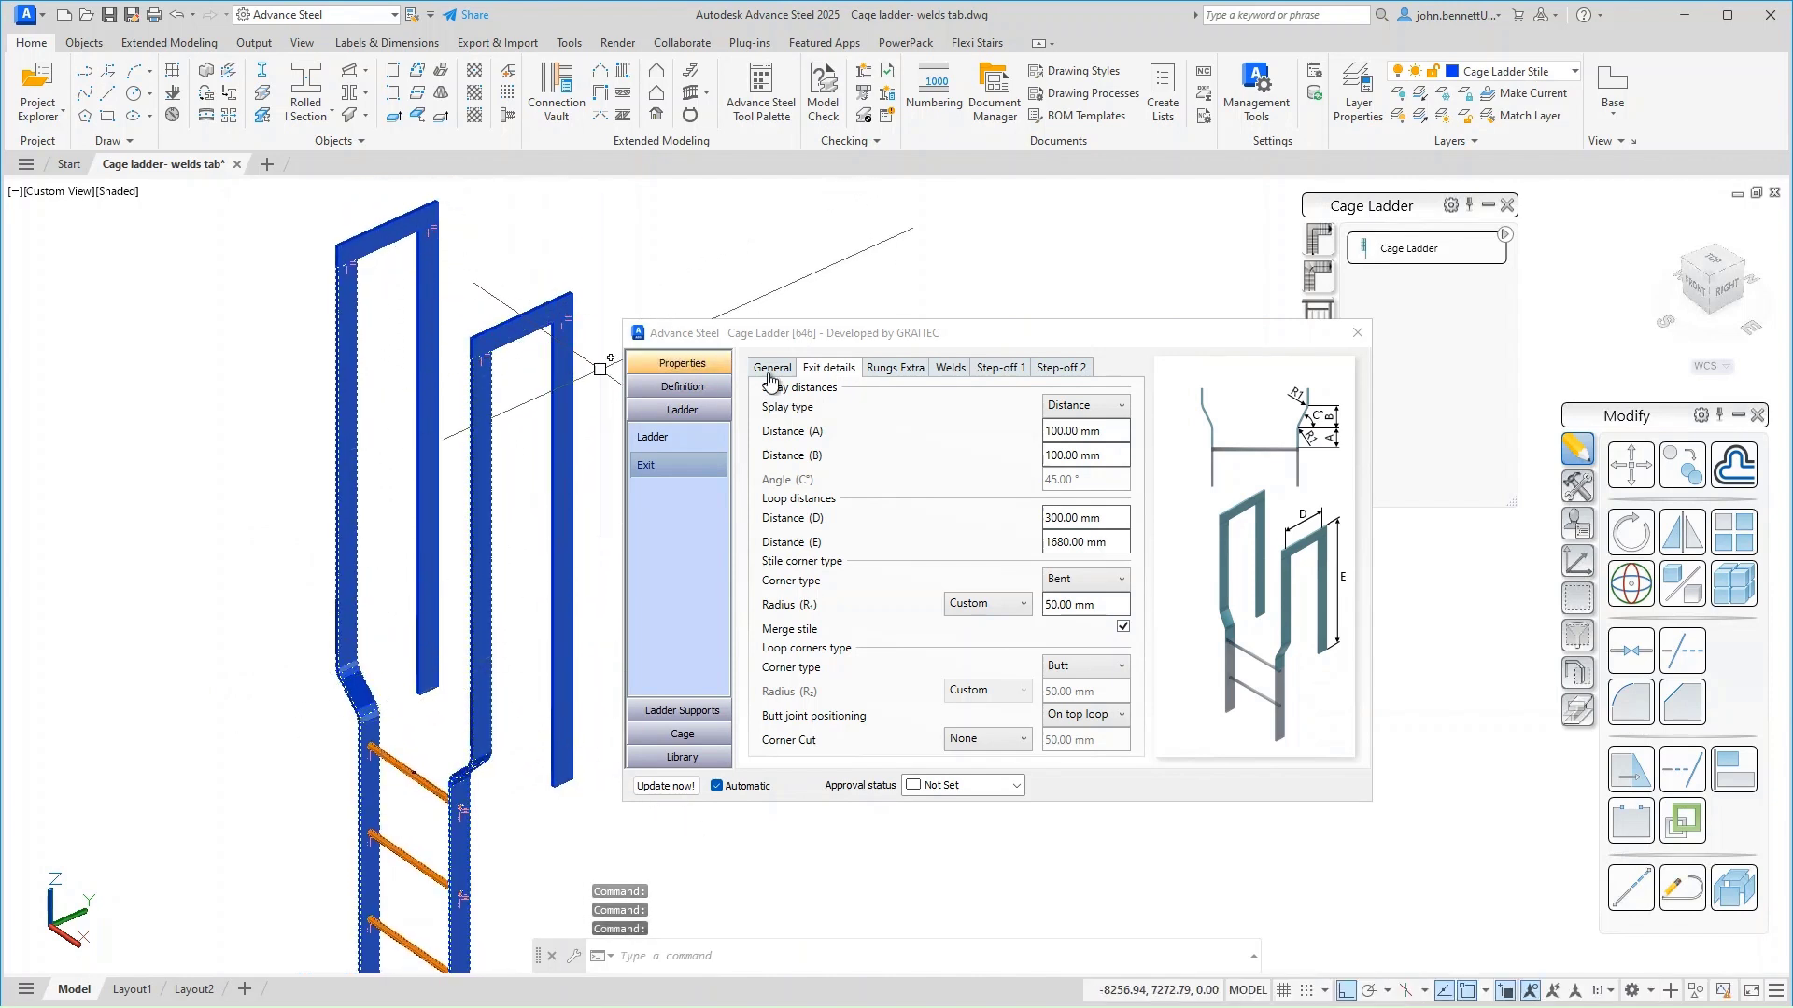
left_click(951, 367)
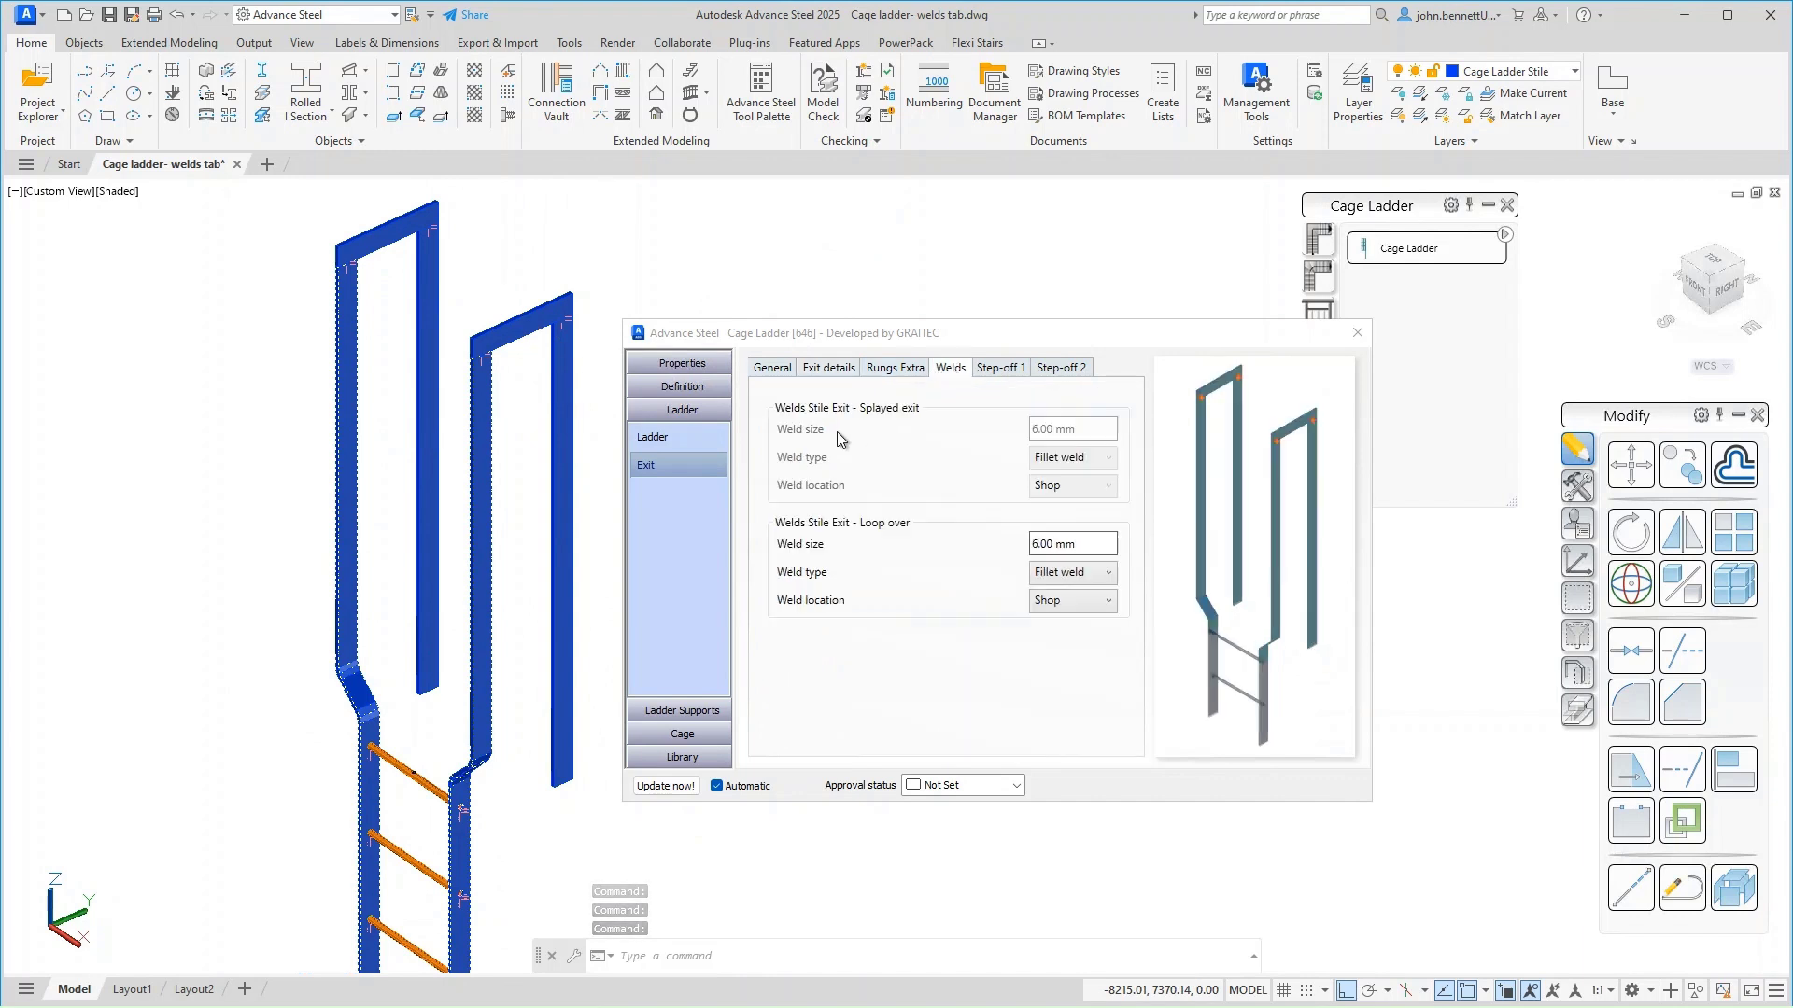